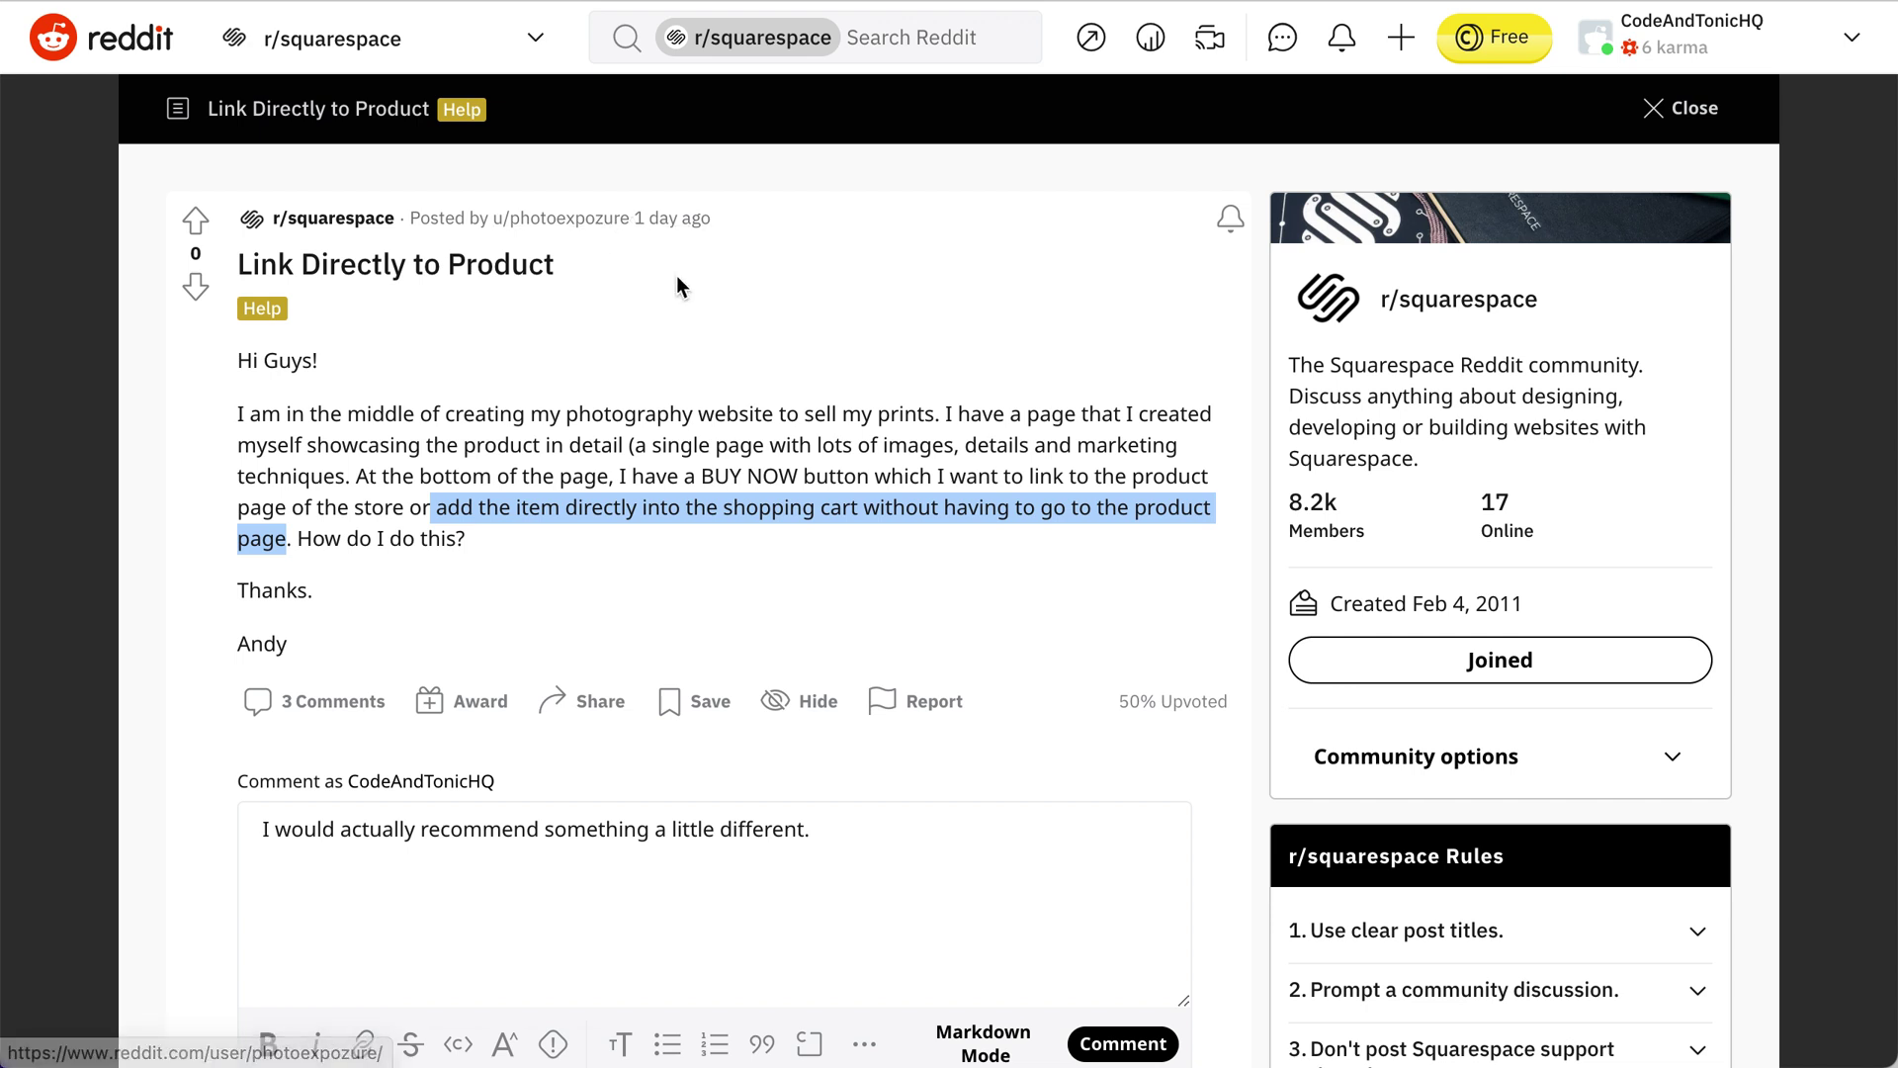
Highlight the post's passage about adding the item directly into the cart.
scroll(527, 509, down, 1)
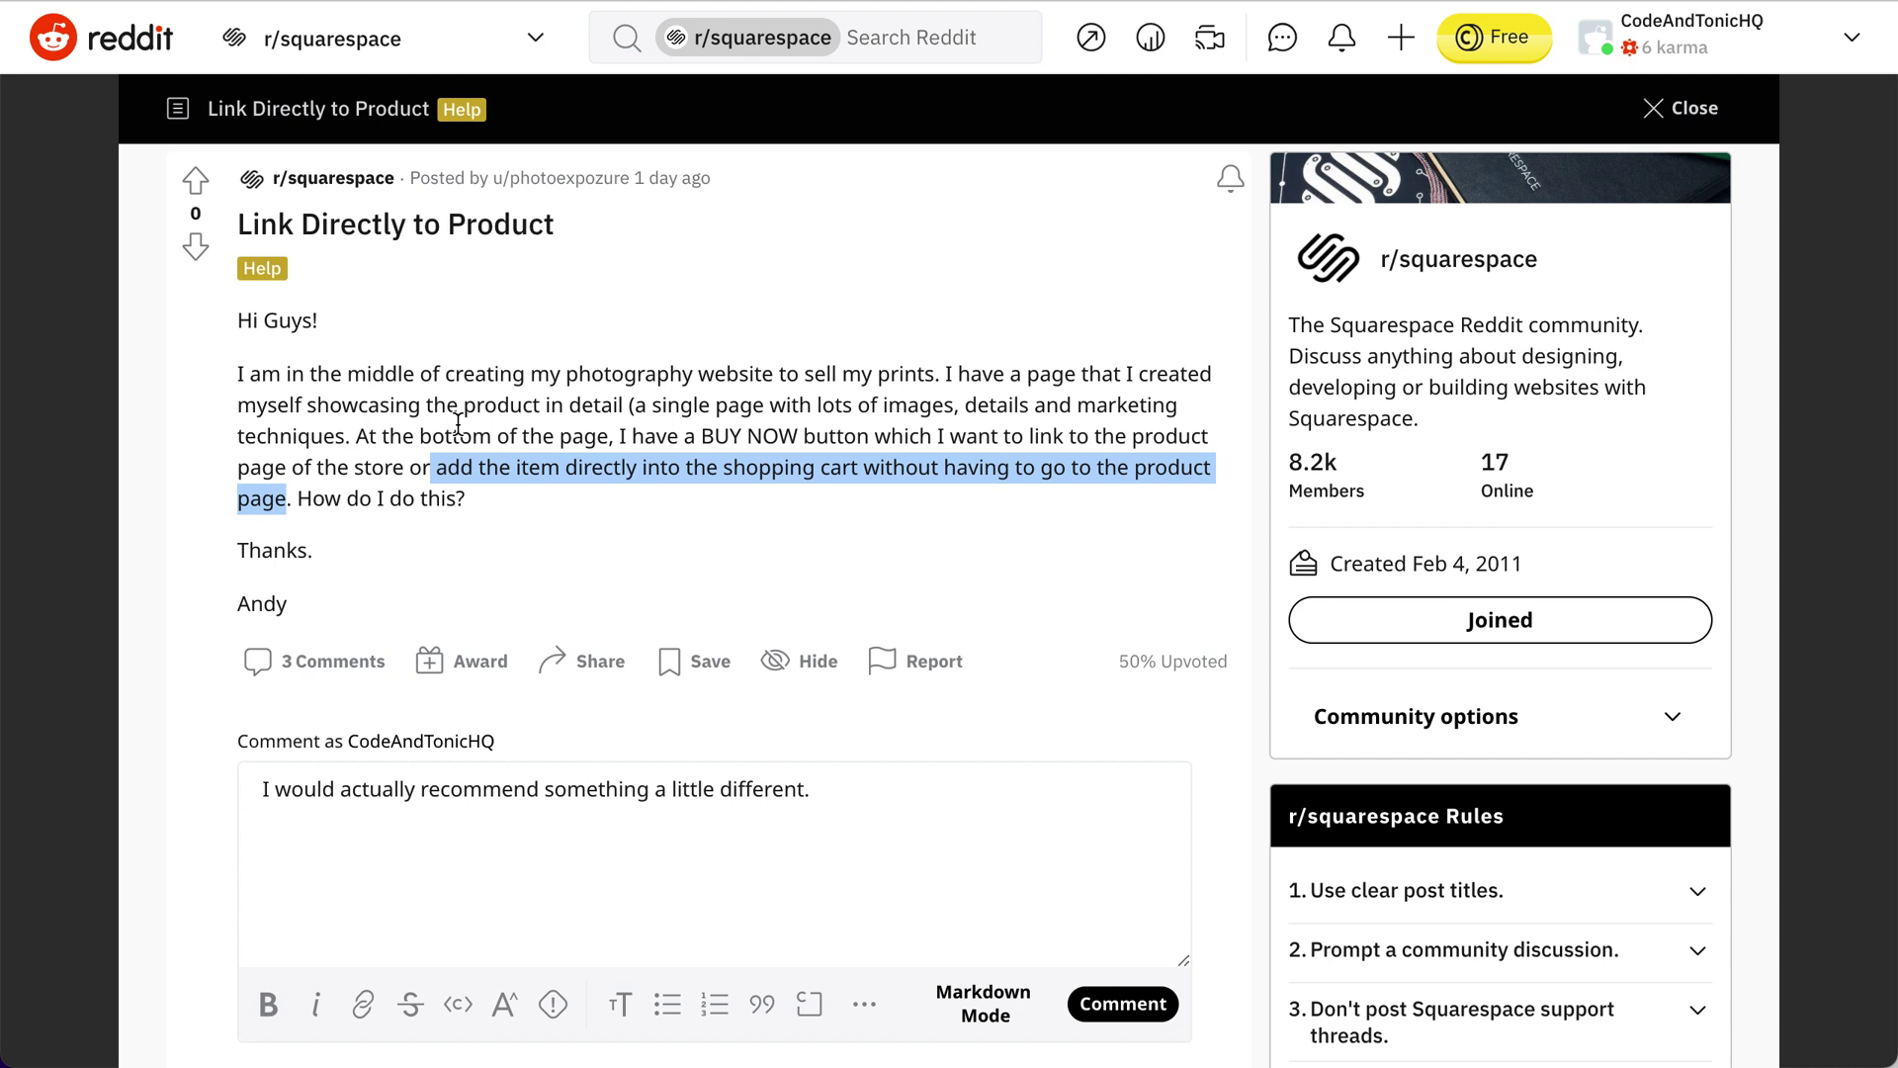
scroll(458, 423, down, 1)
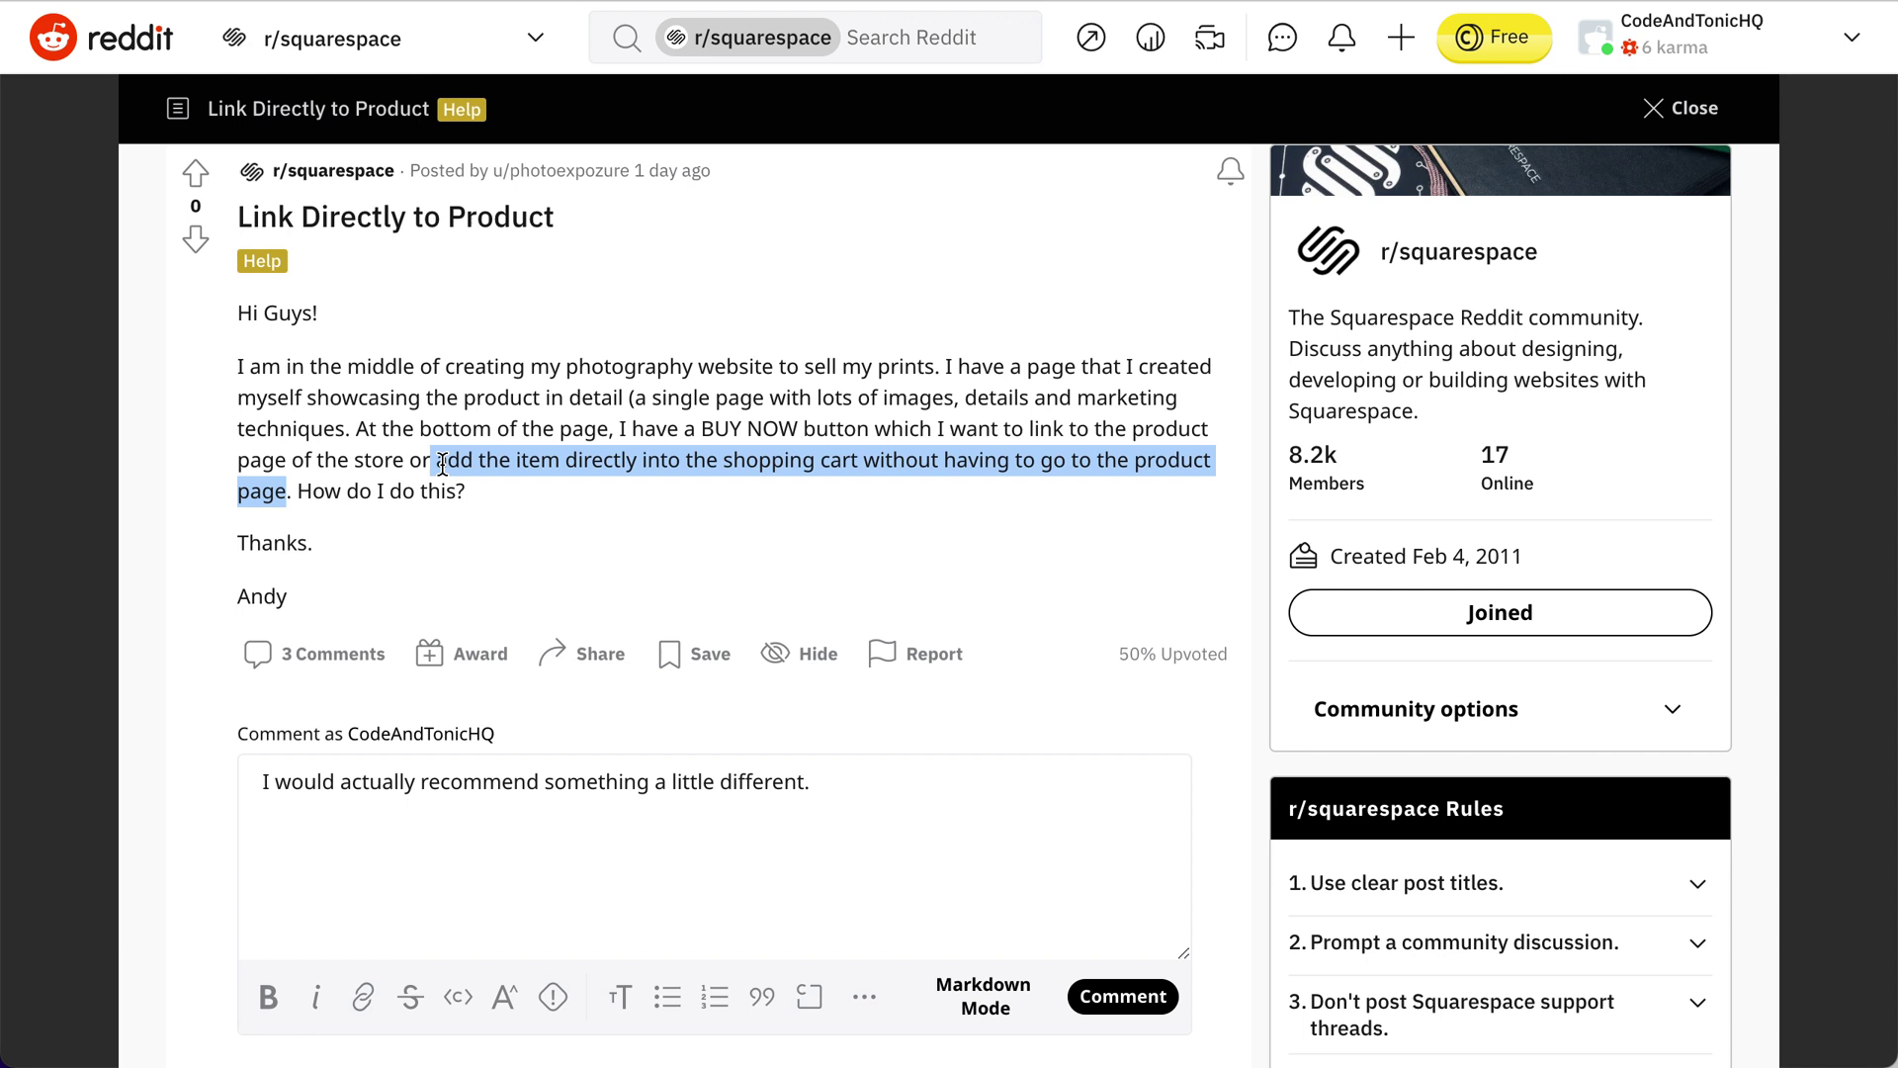
drag(435, 463, 285, 491)
scroll(516, 421, down, 6)
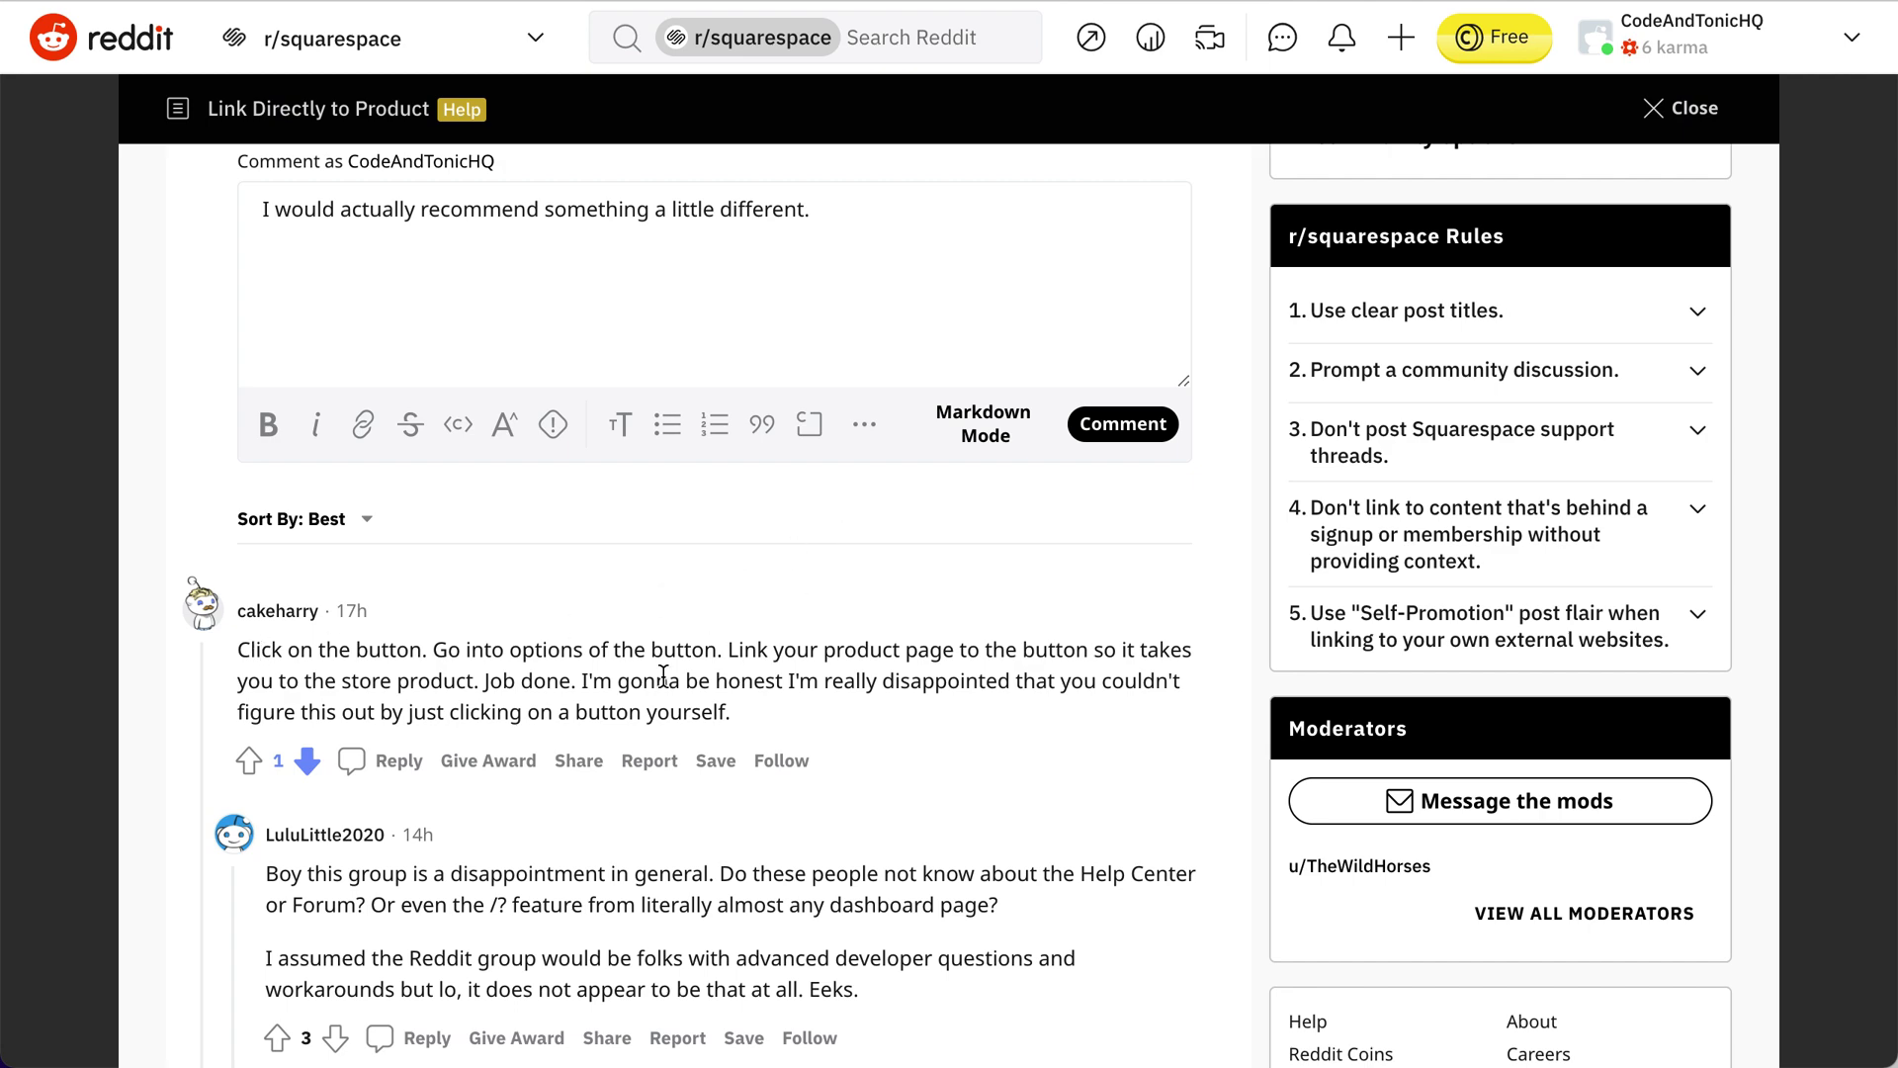
scroll(289, 665, up, 6)
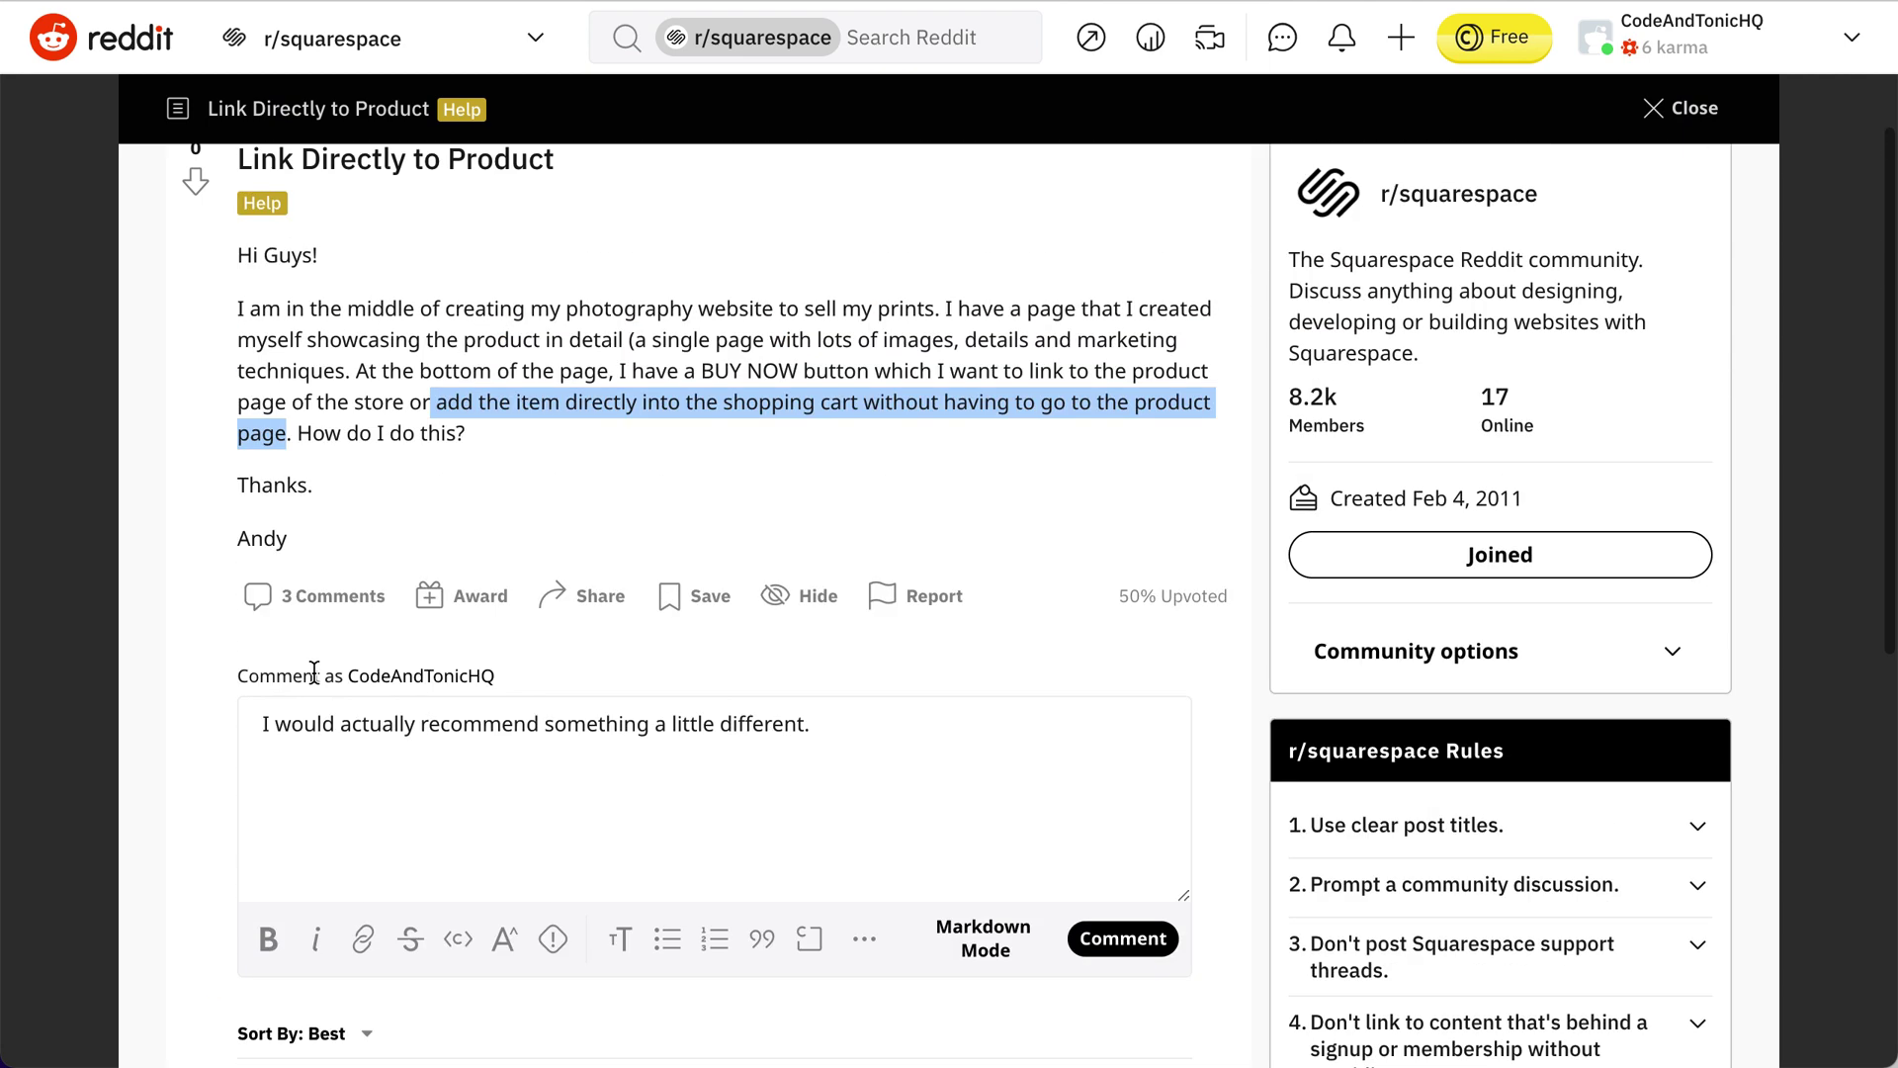
scroll(496, 482, down, 1)
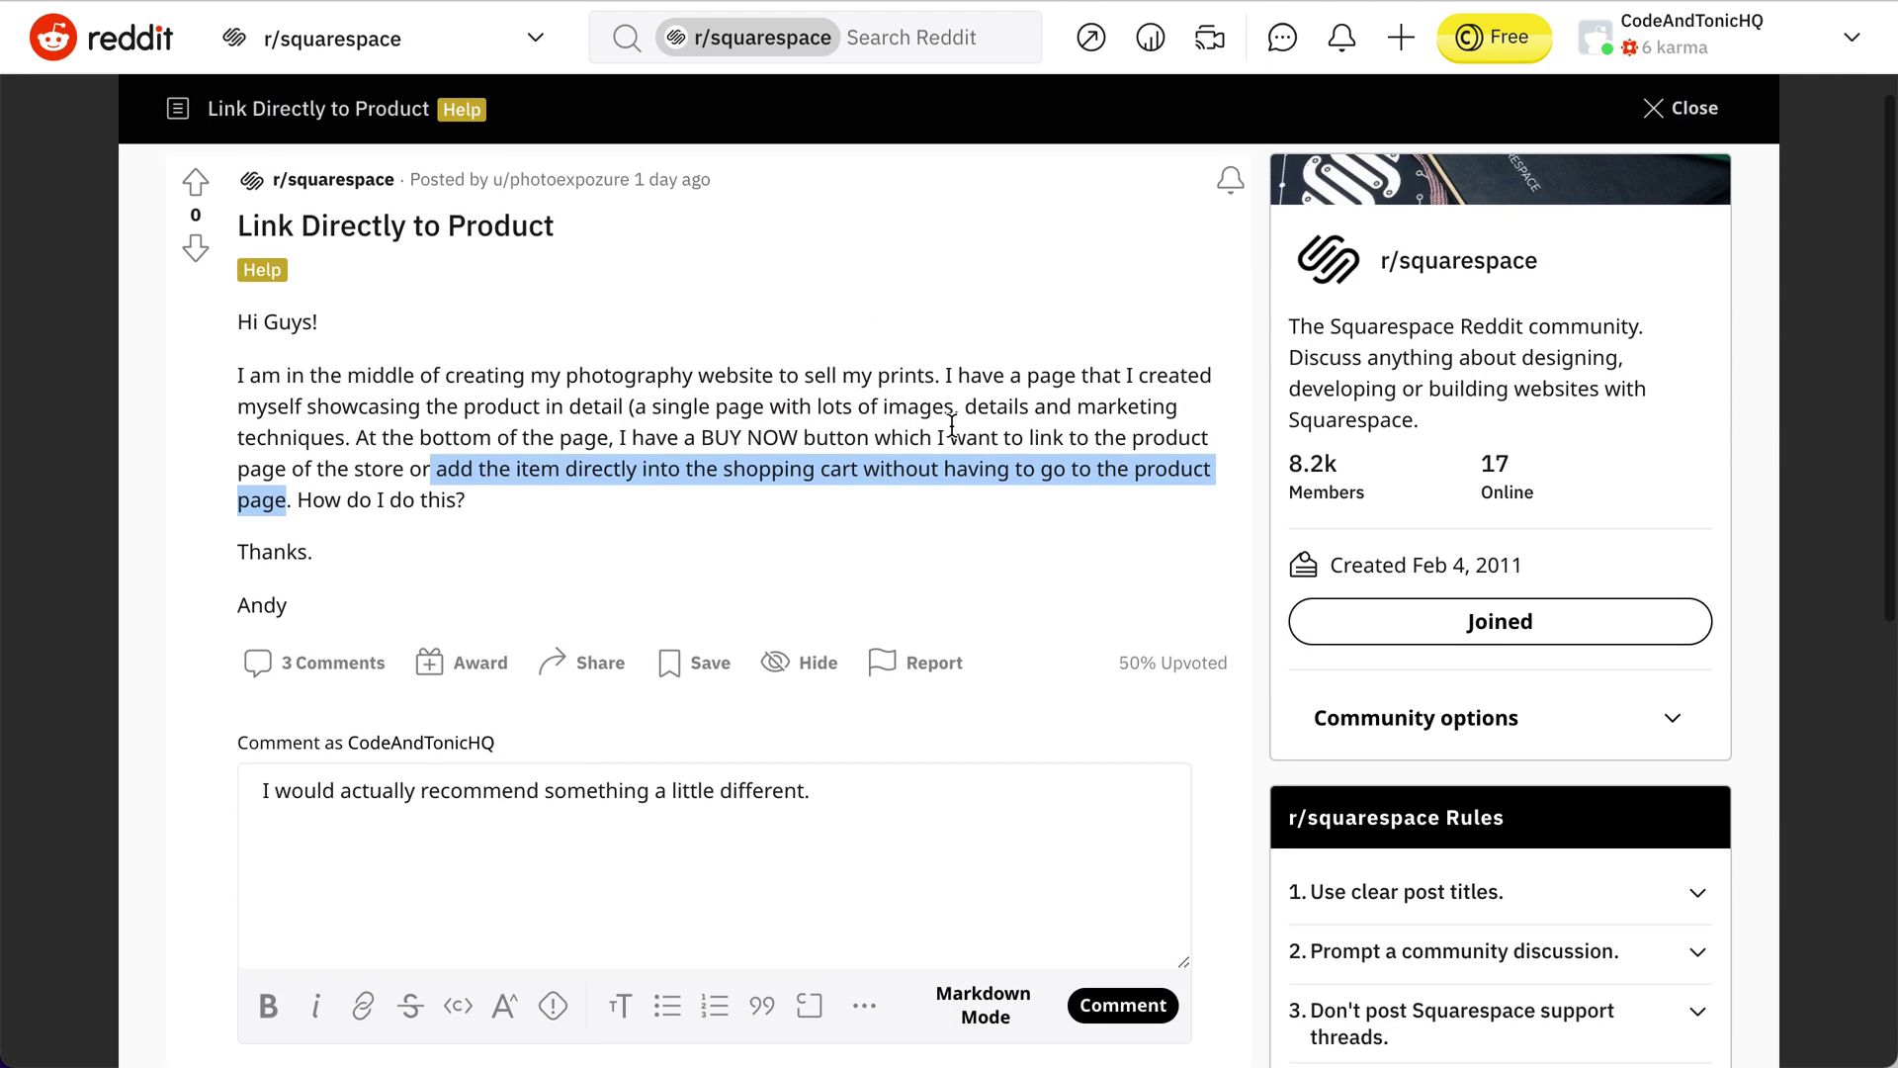
scroll(298, 468, down, 5)
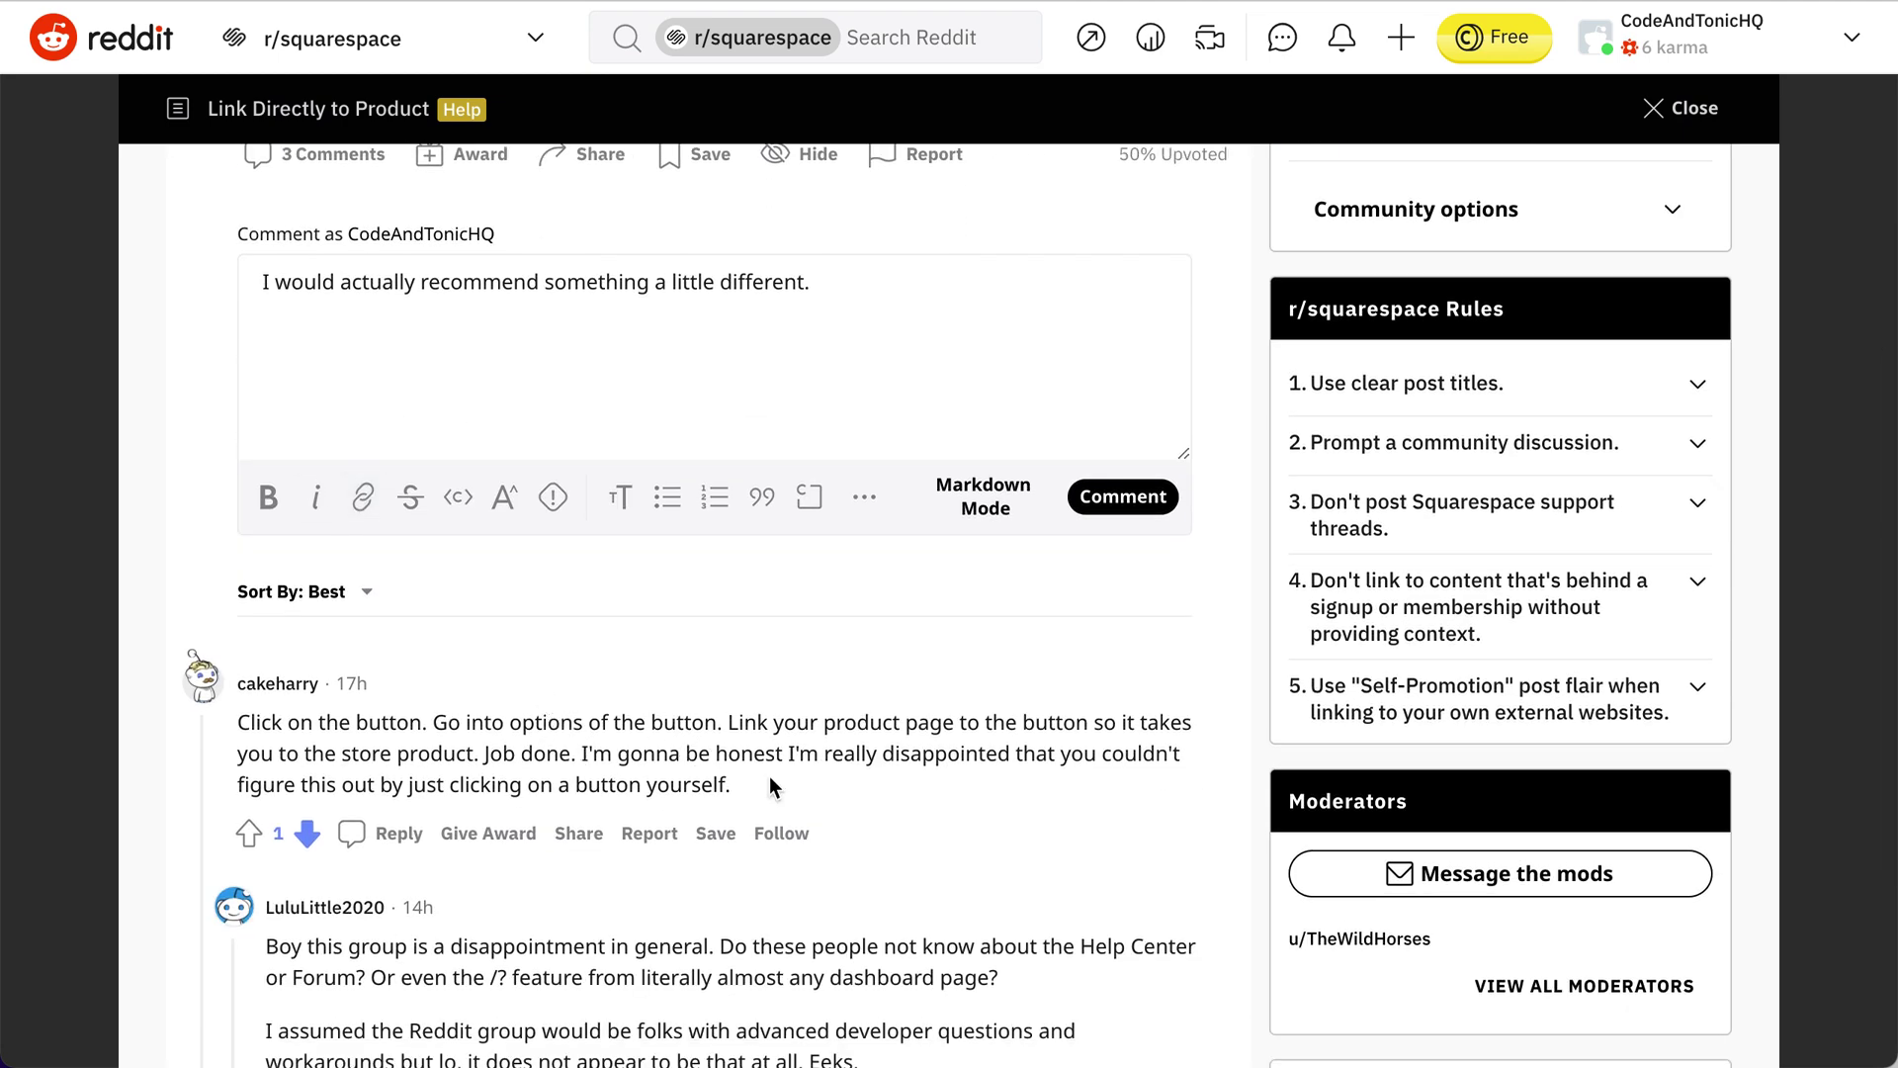
scroll(770, 775, up, 5)
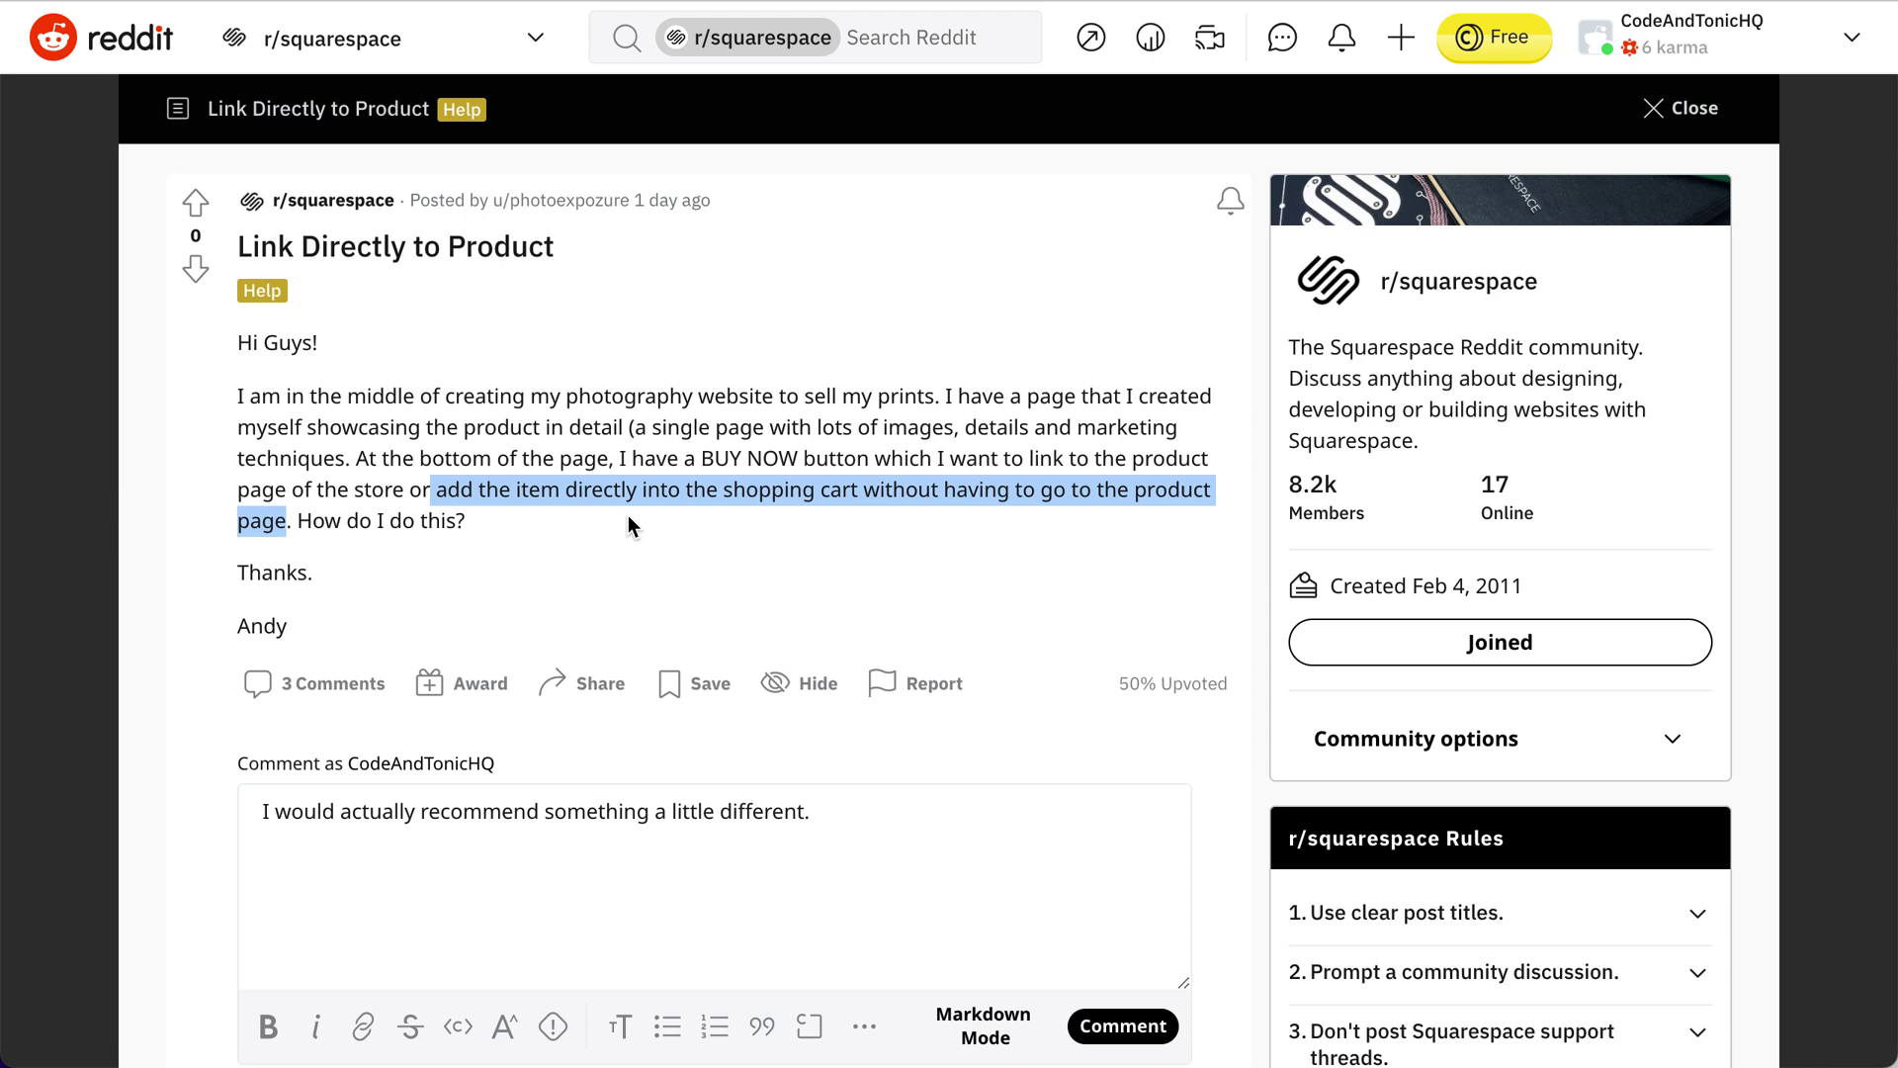
click(435, 490)
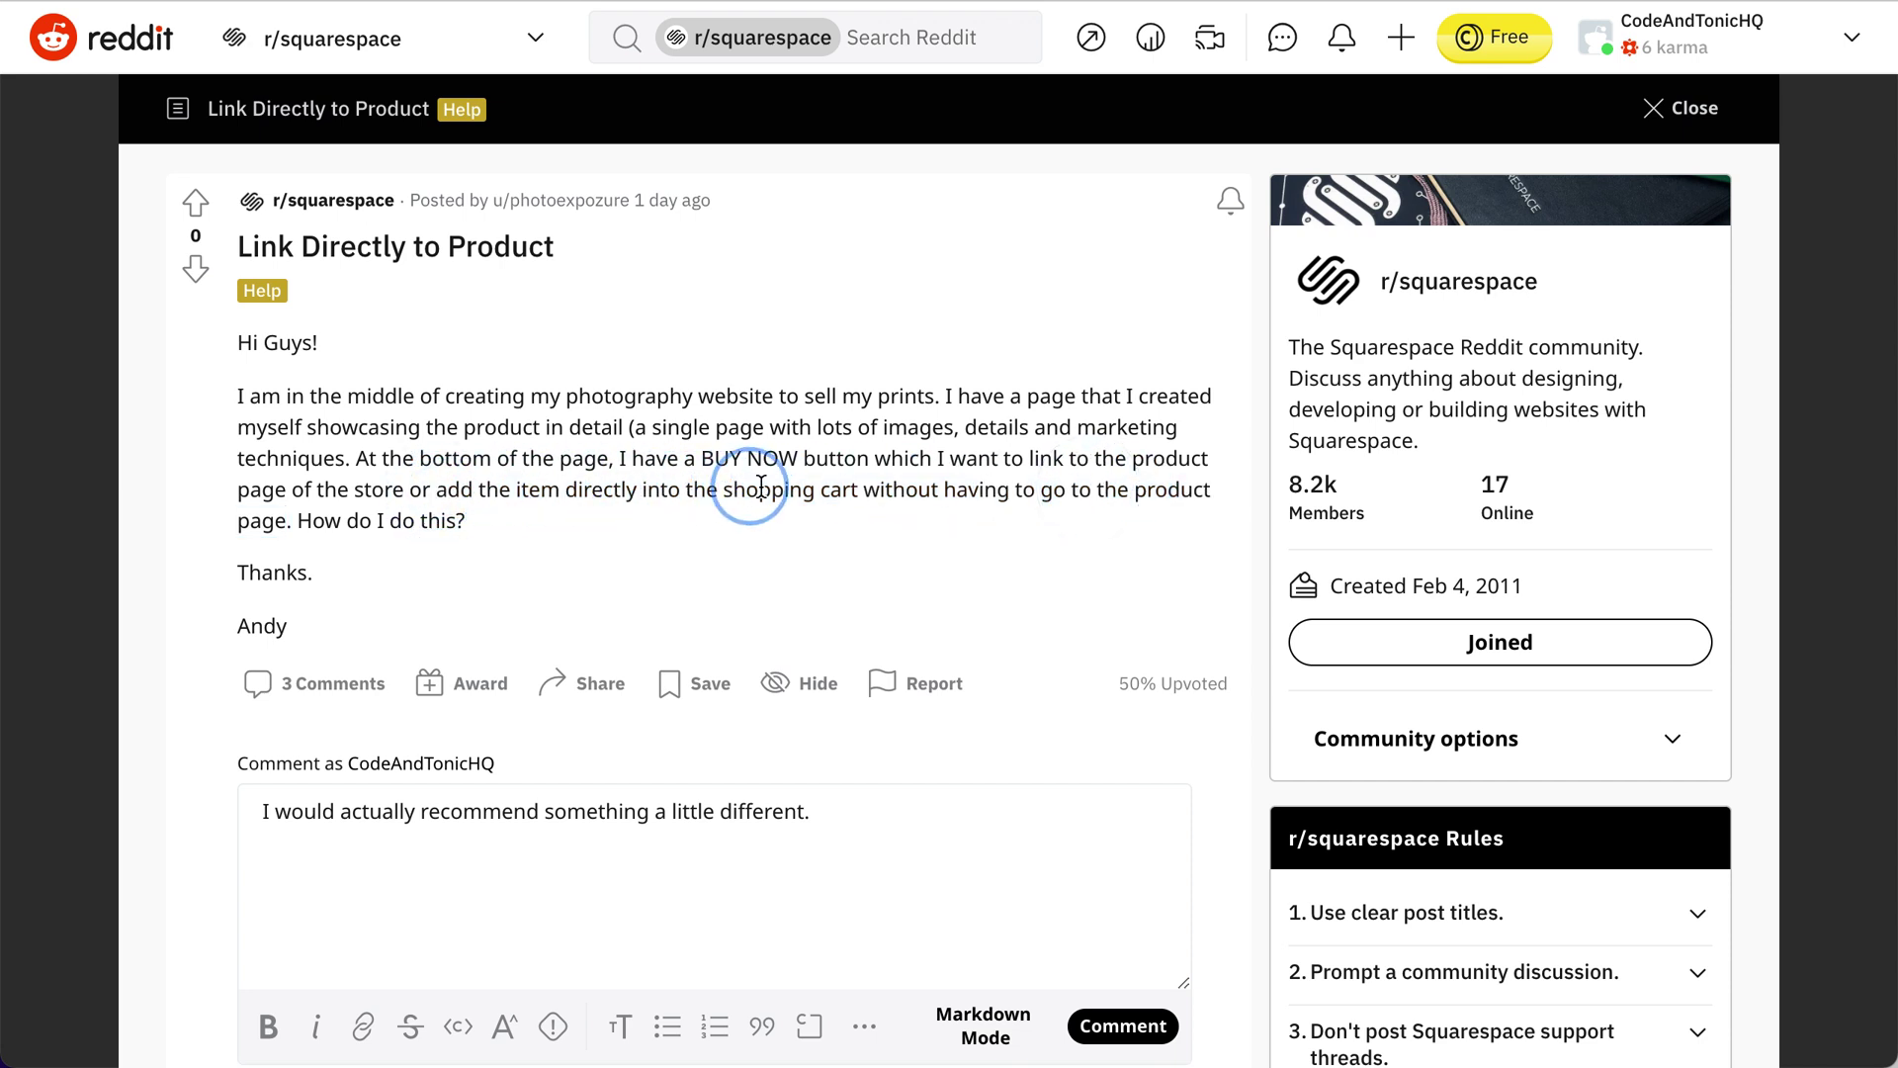
drag(437, 489, 295, 531)
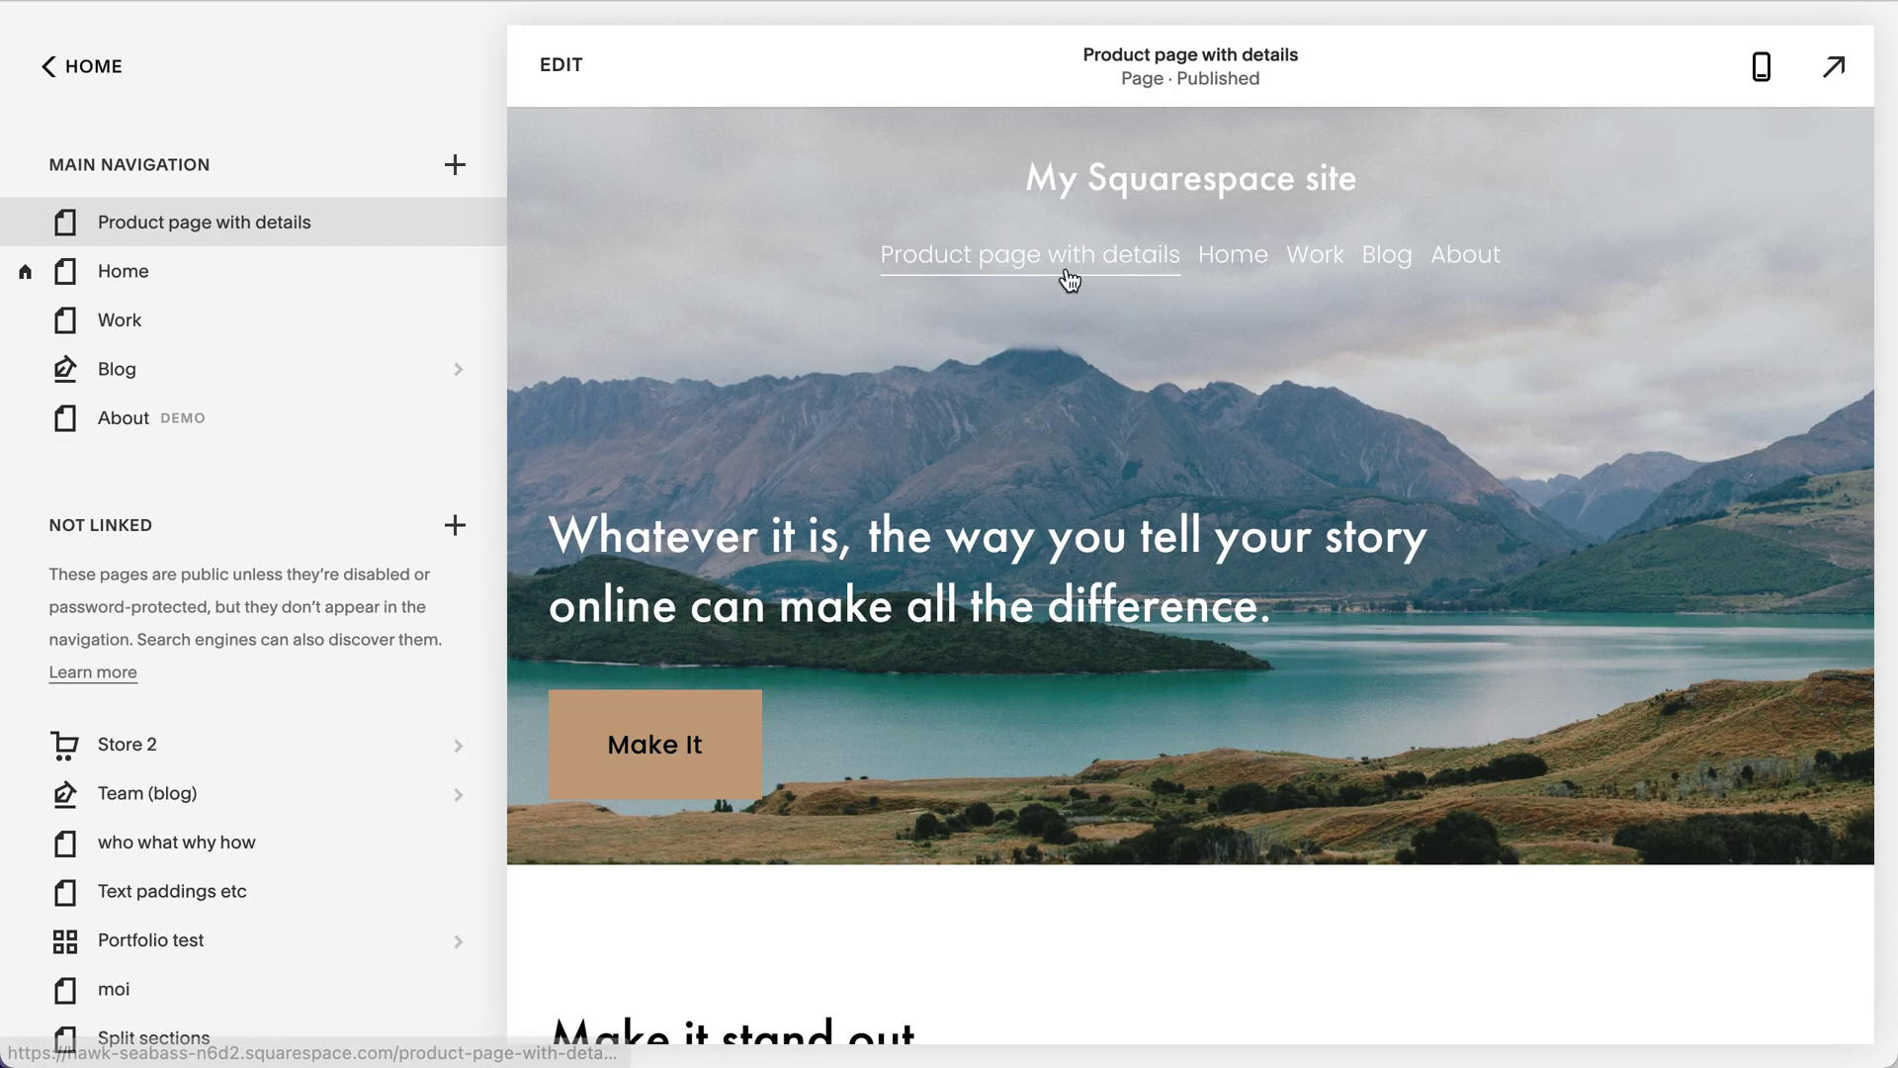
Put the Product page with details into edit mode and scroll below the three 'Make It' columns.
scroll(1059, 373, down, 5)
scroll(1063, 374, down, 8)
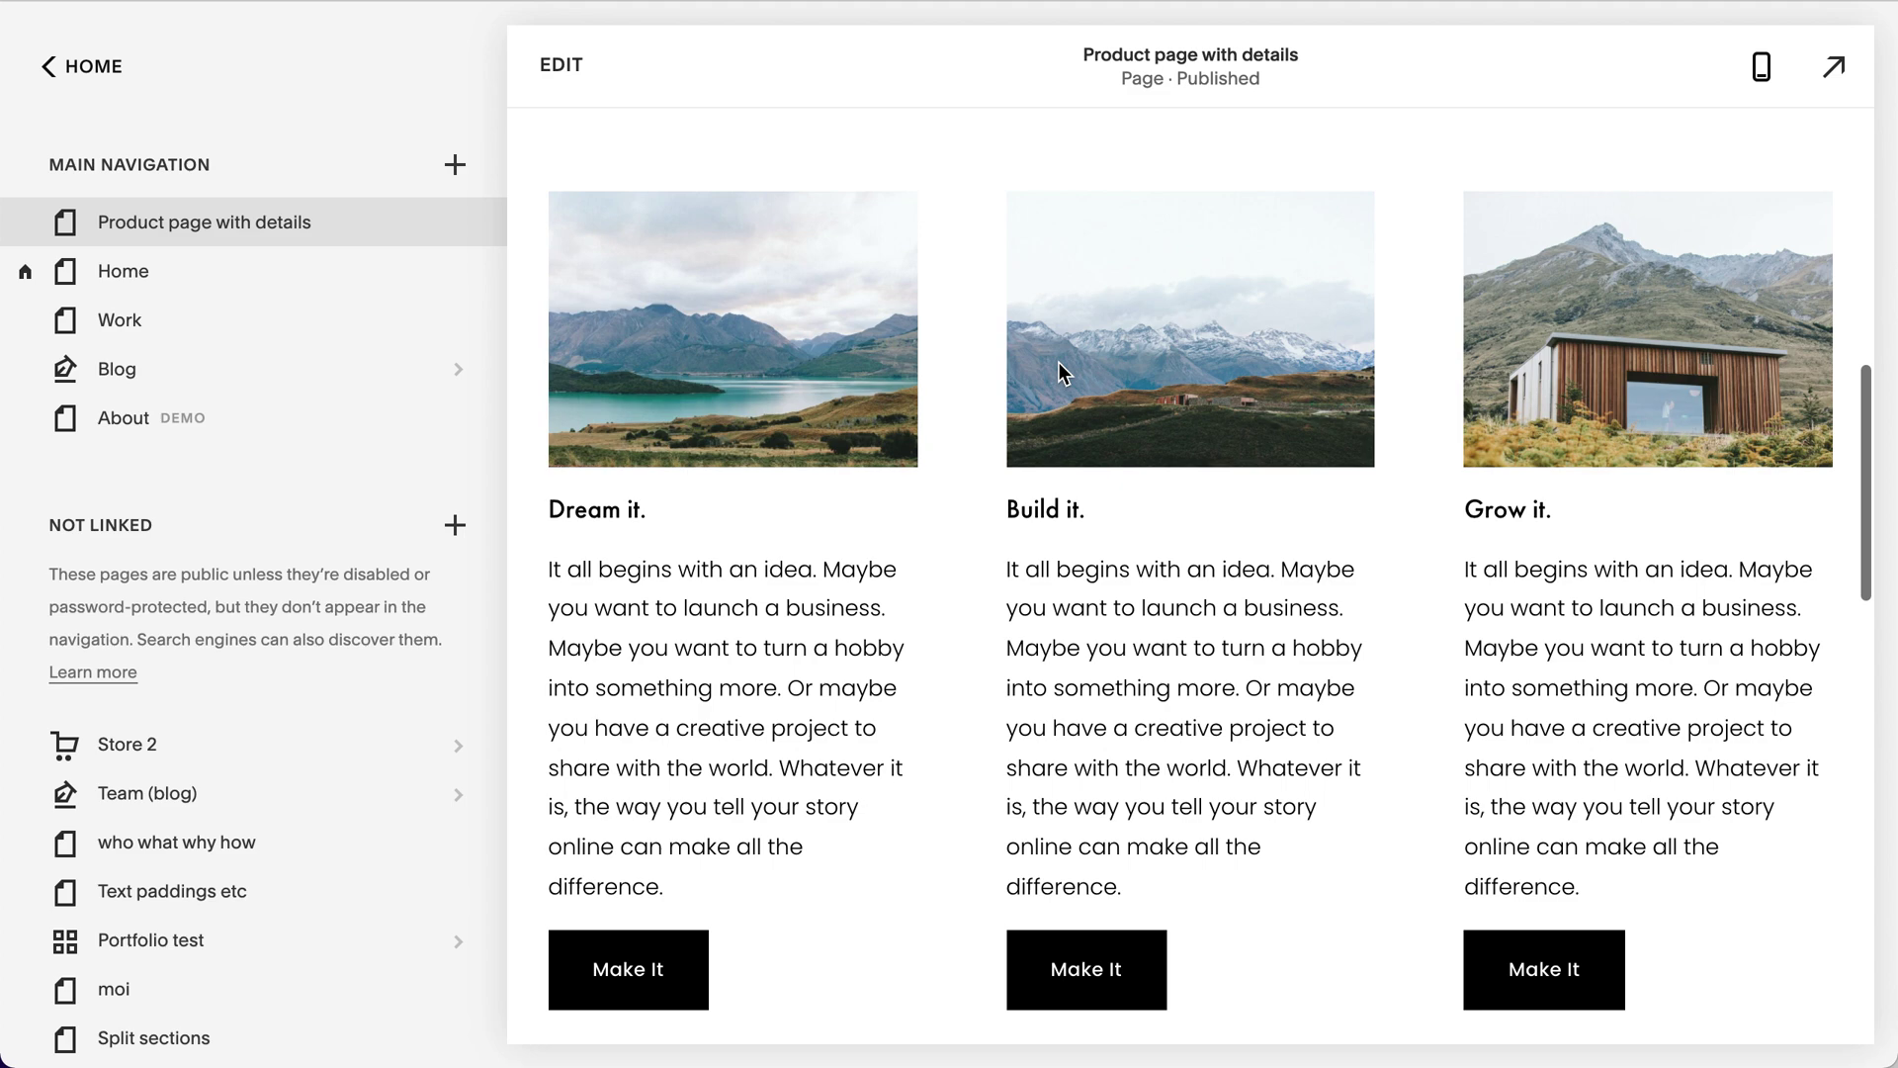
scroll(1058, 372, down, 4)
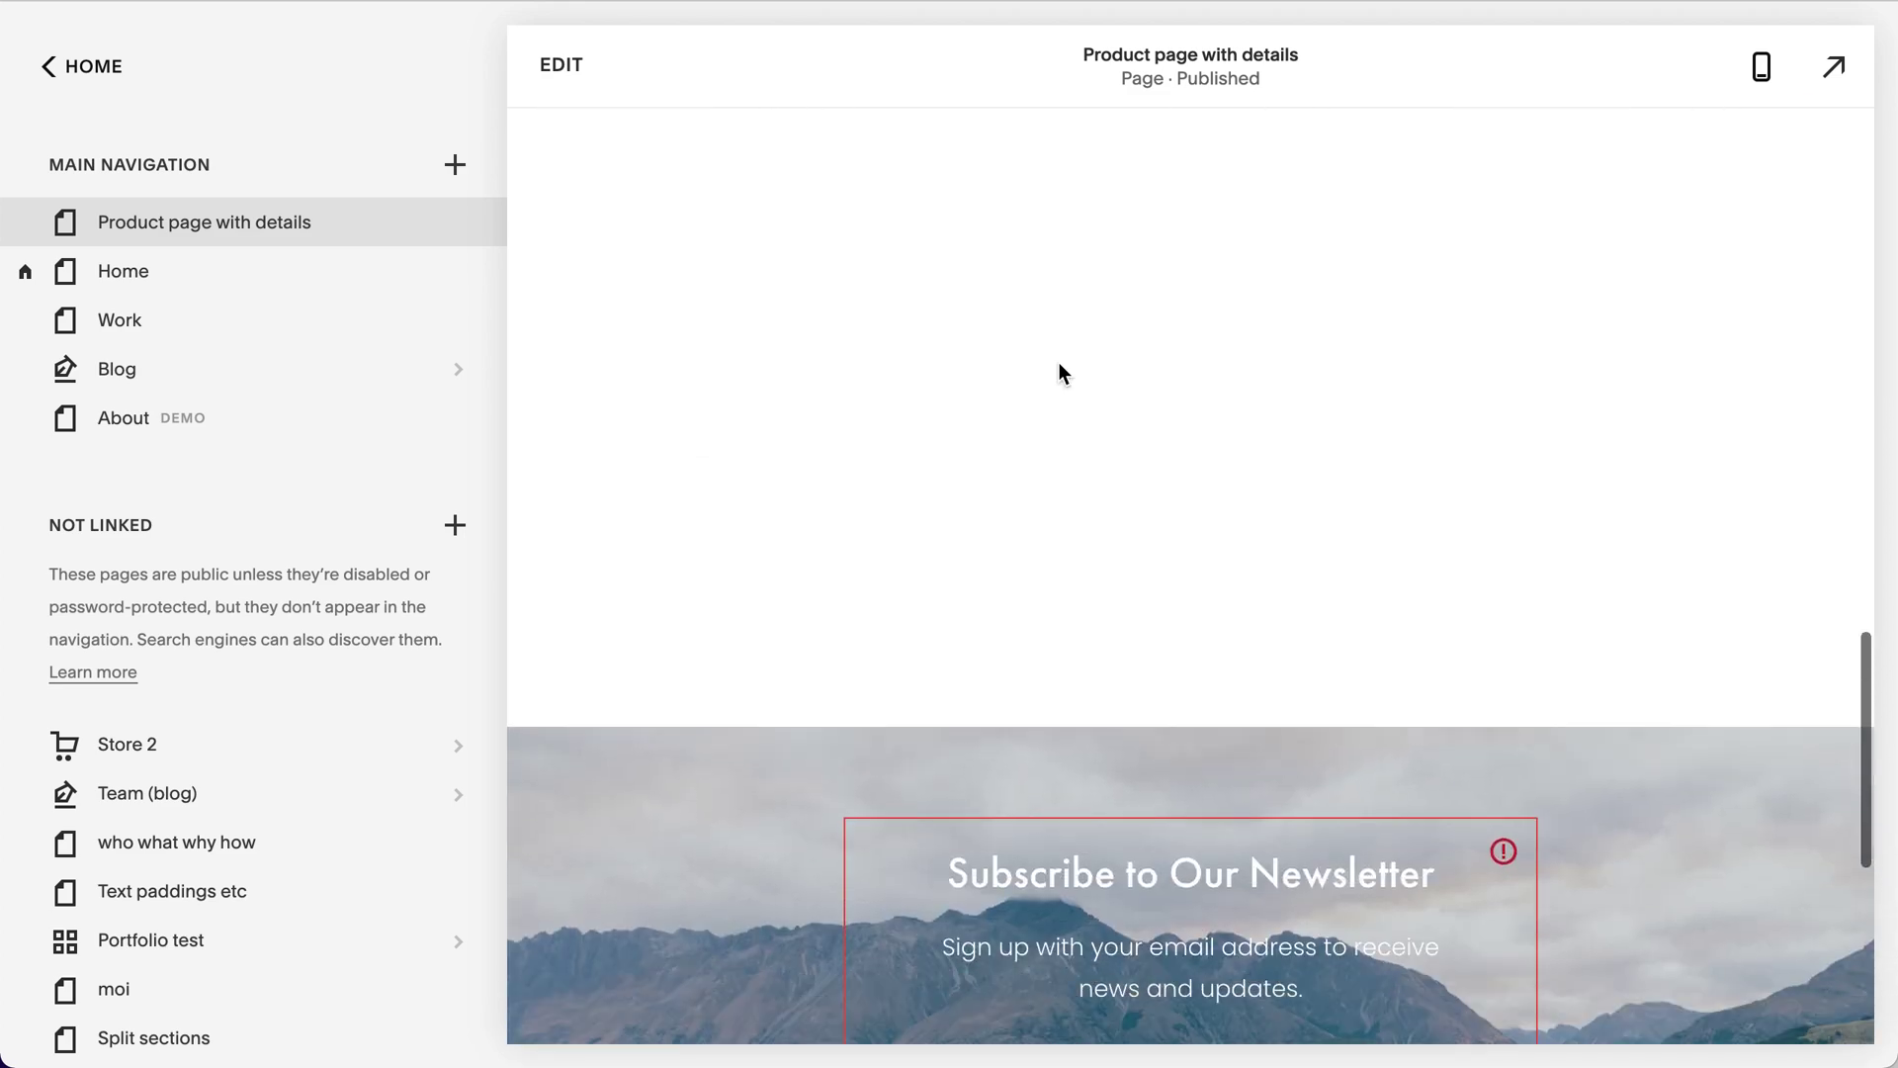
scroll(1058, 373, up, 7)
click(567, 63)
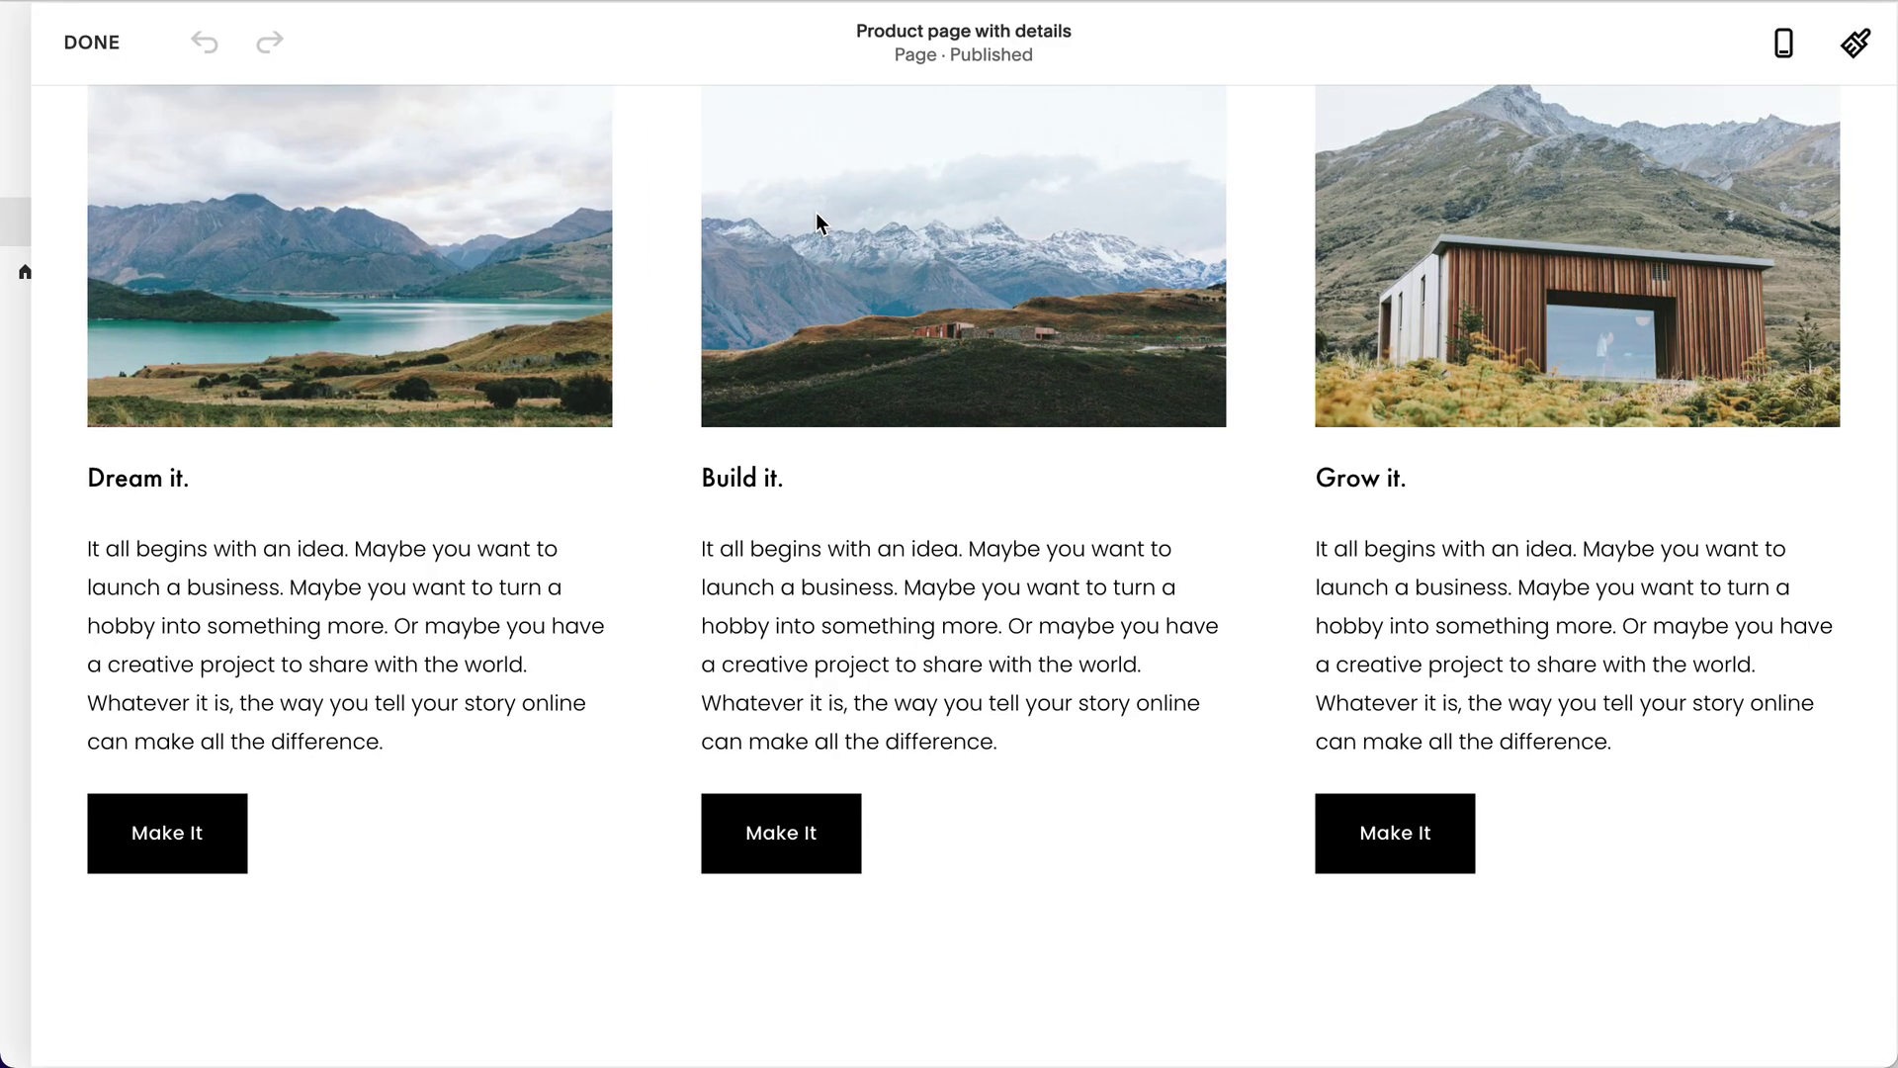
scroll(1092, 484, down, 8)
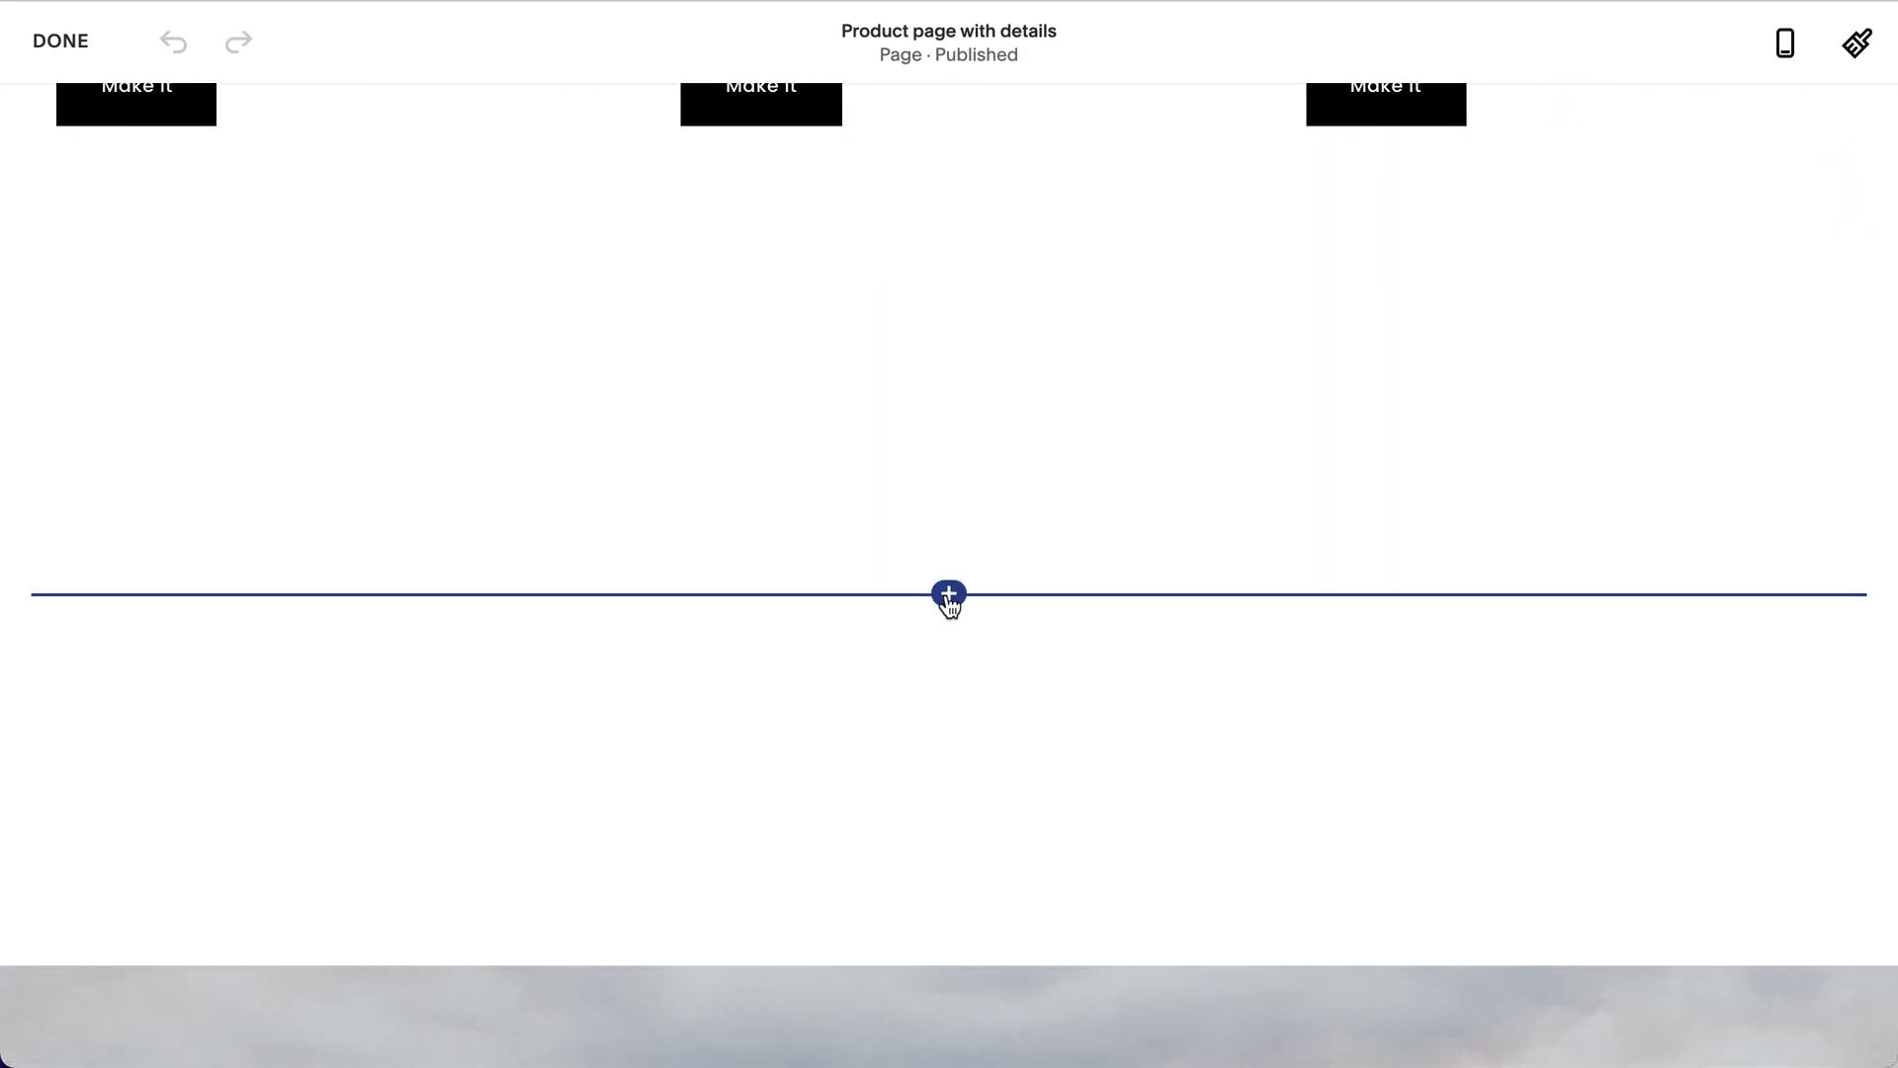
Insert a Product block below the three columns and search the store for 'dig'.
click(950, 596)
click(1505, 265)
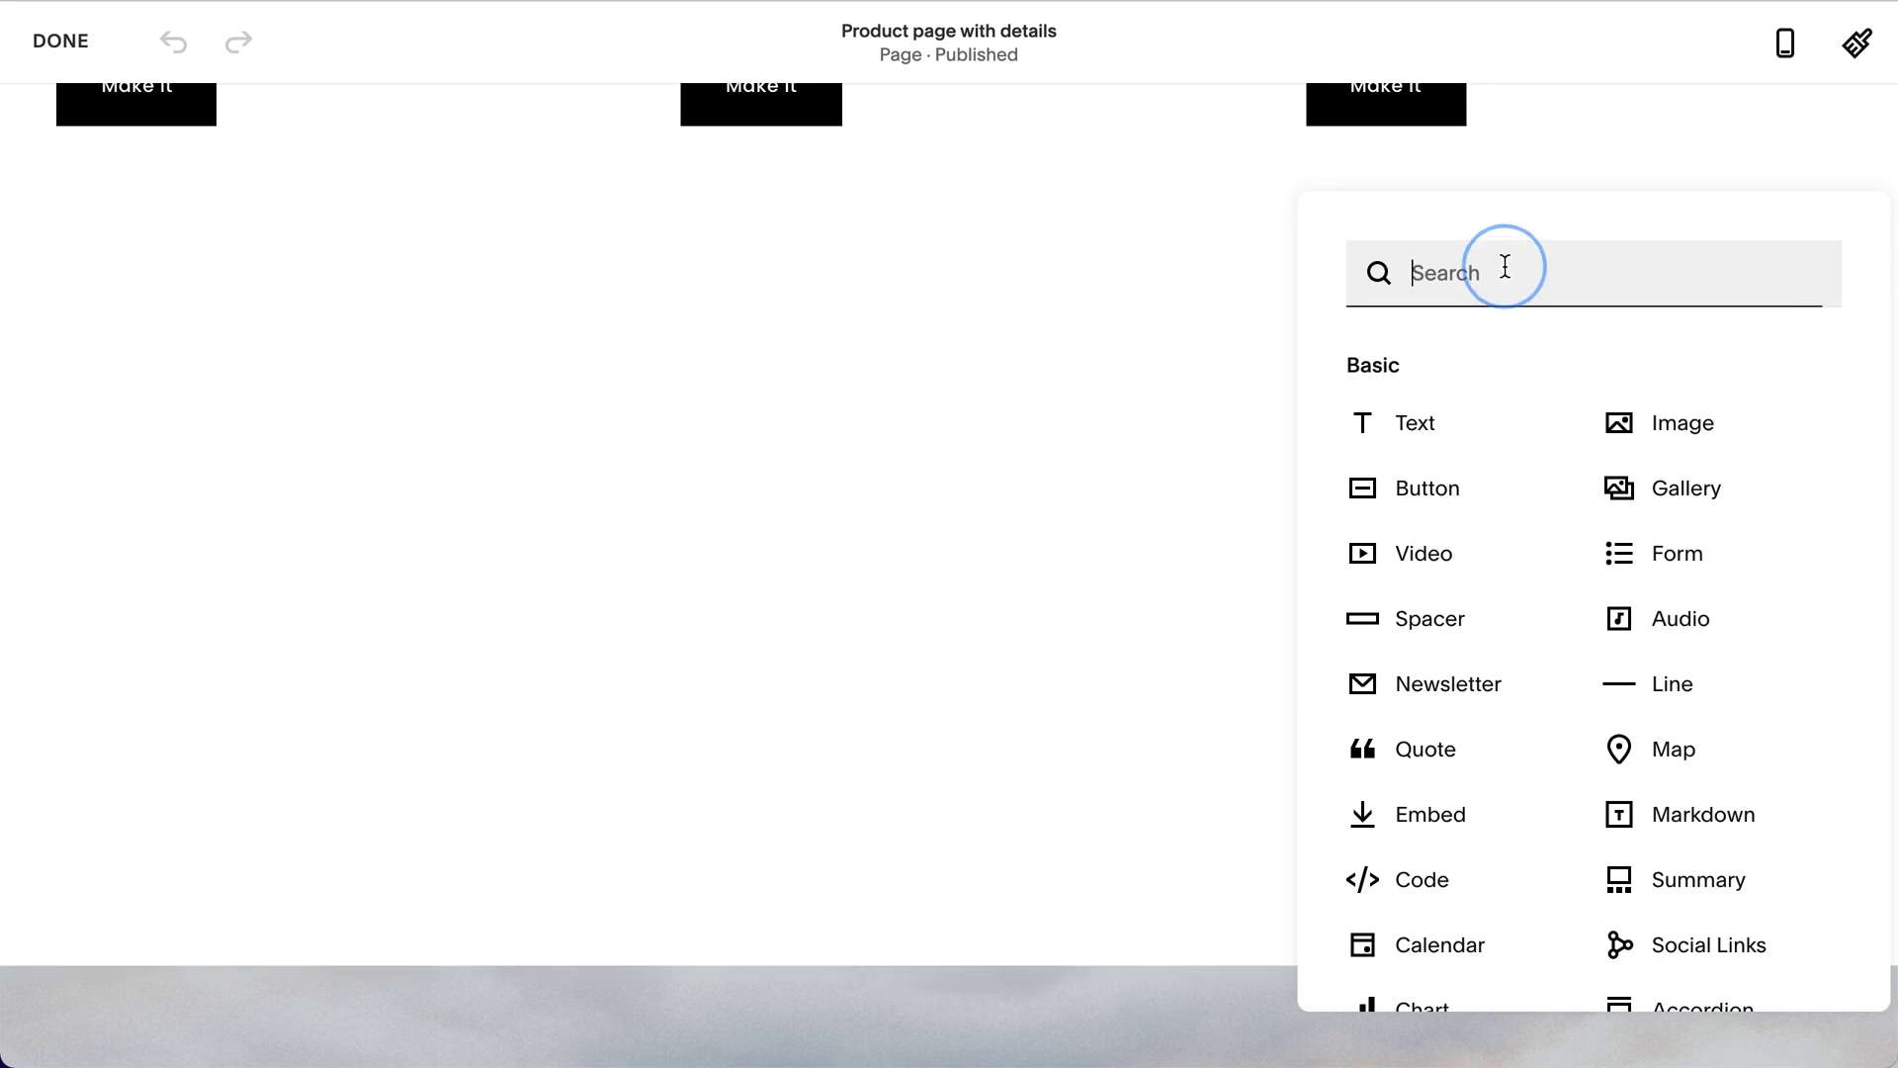
text(but)
key(super+a)
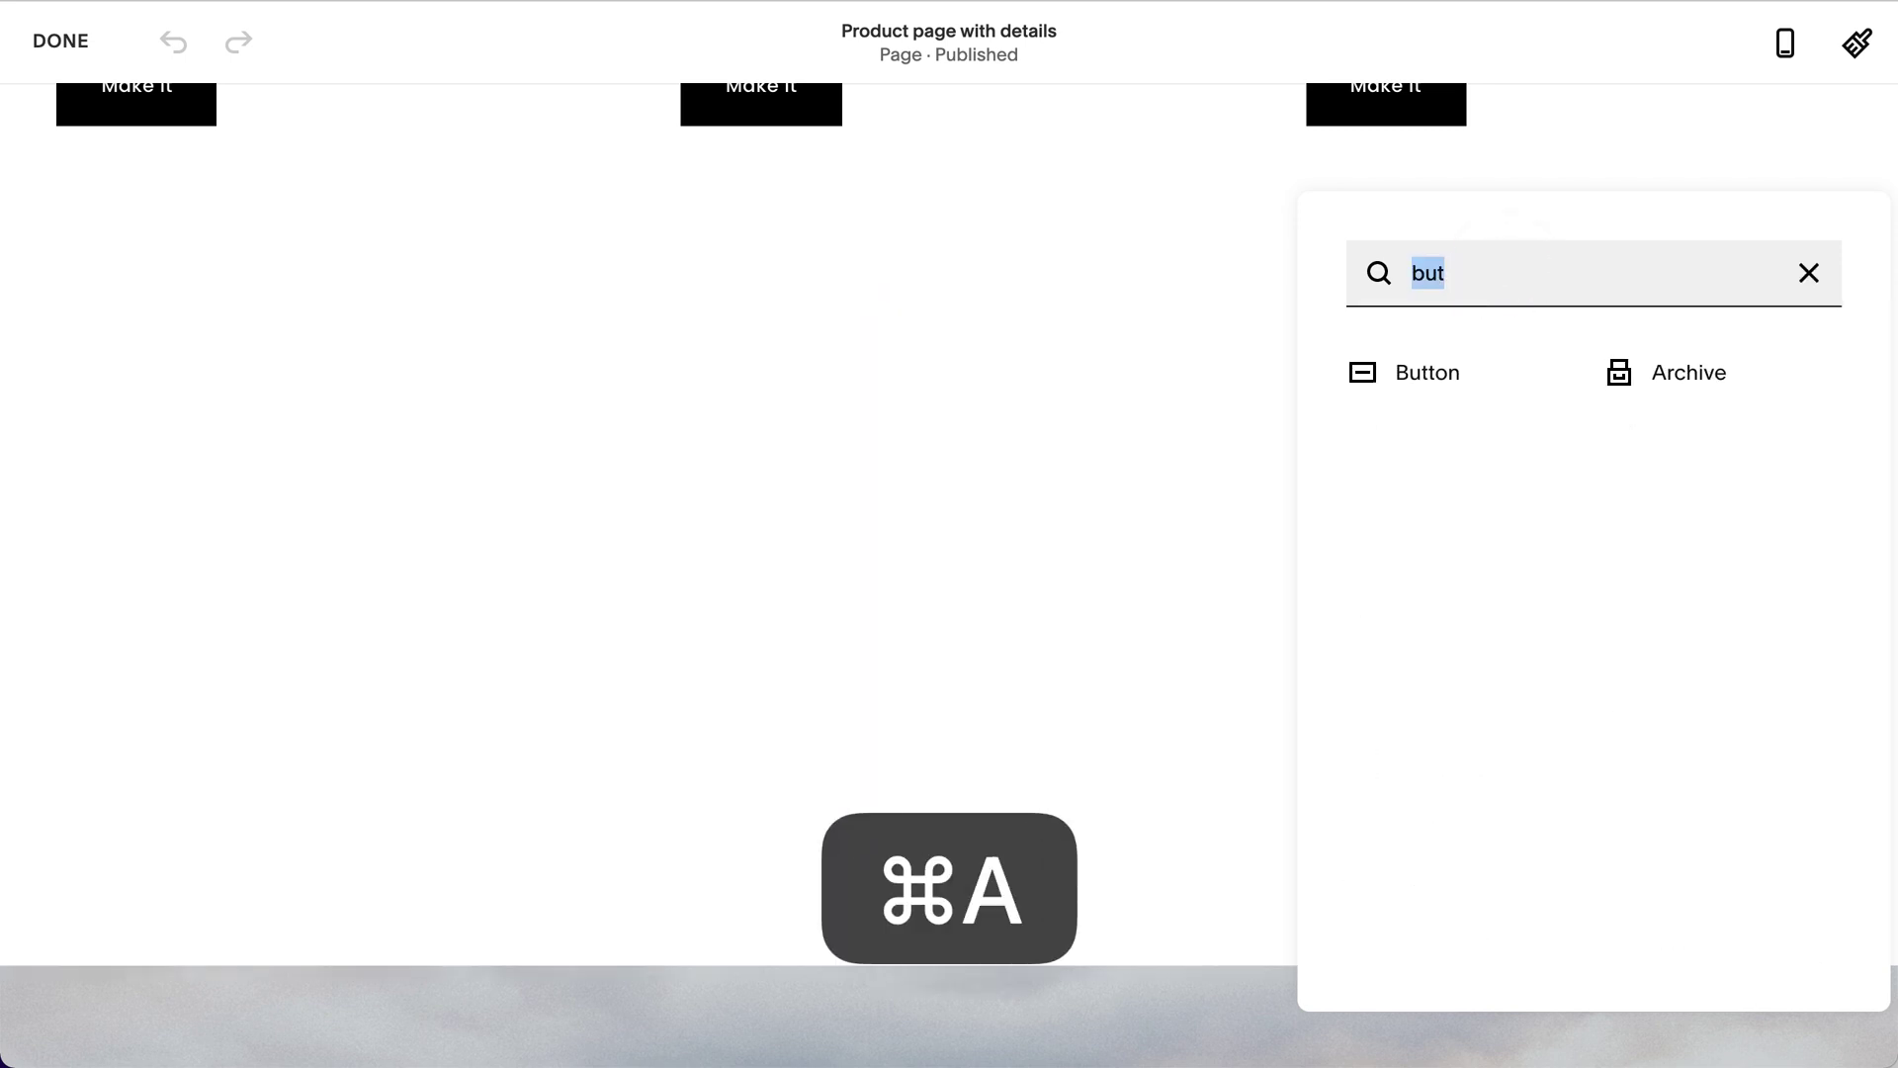
text(prod)
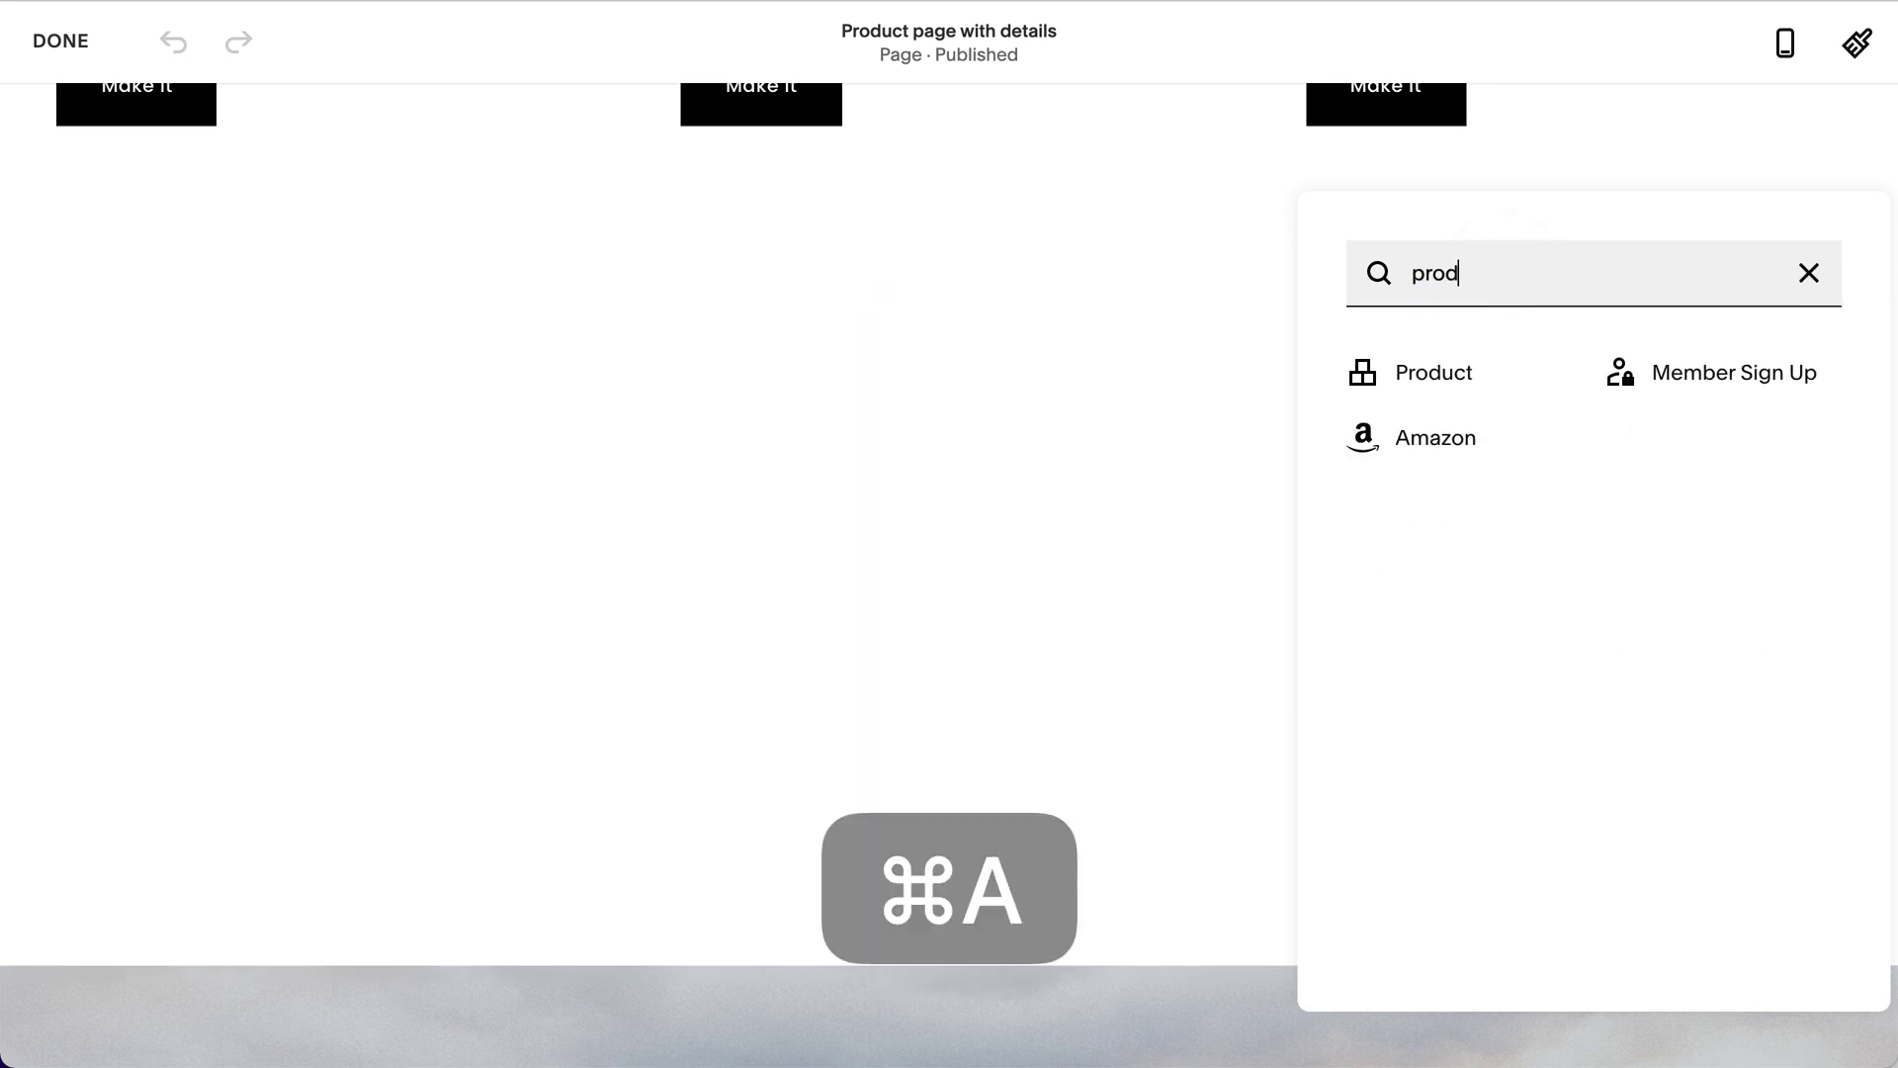
click(1466, 390)
click(1503, 579)
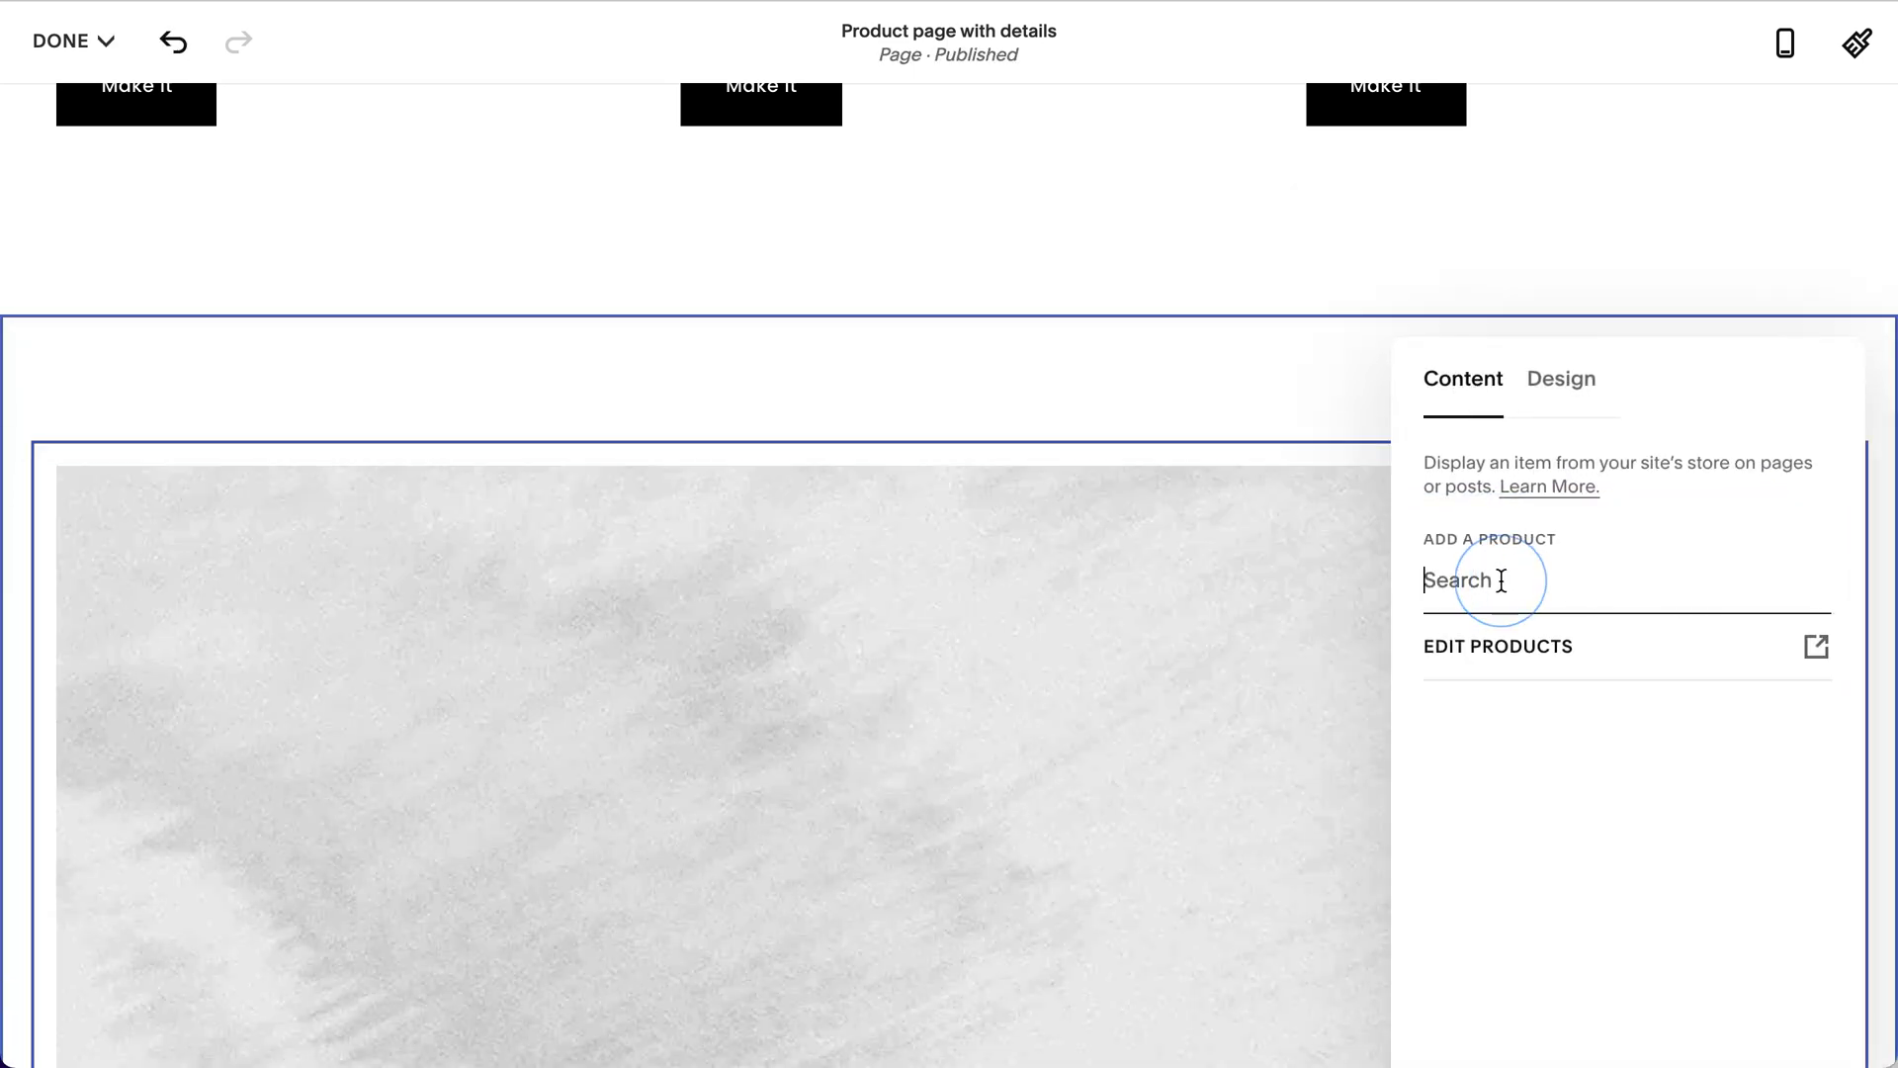
text(digi)
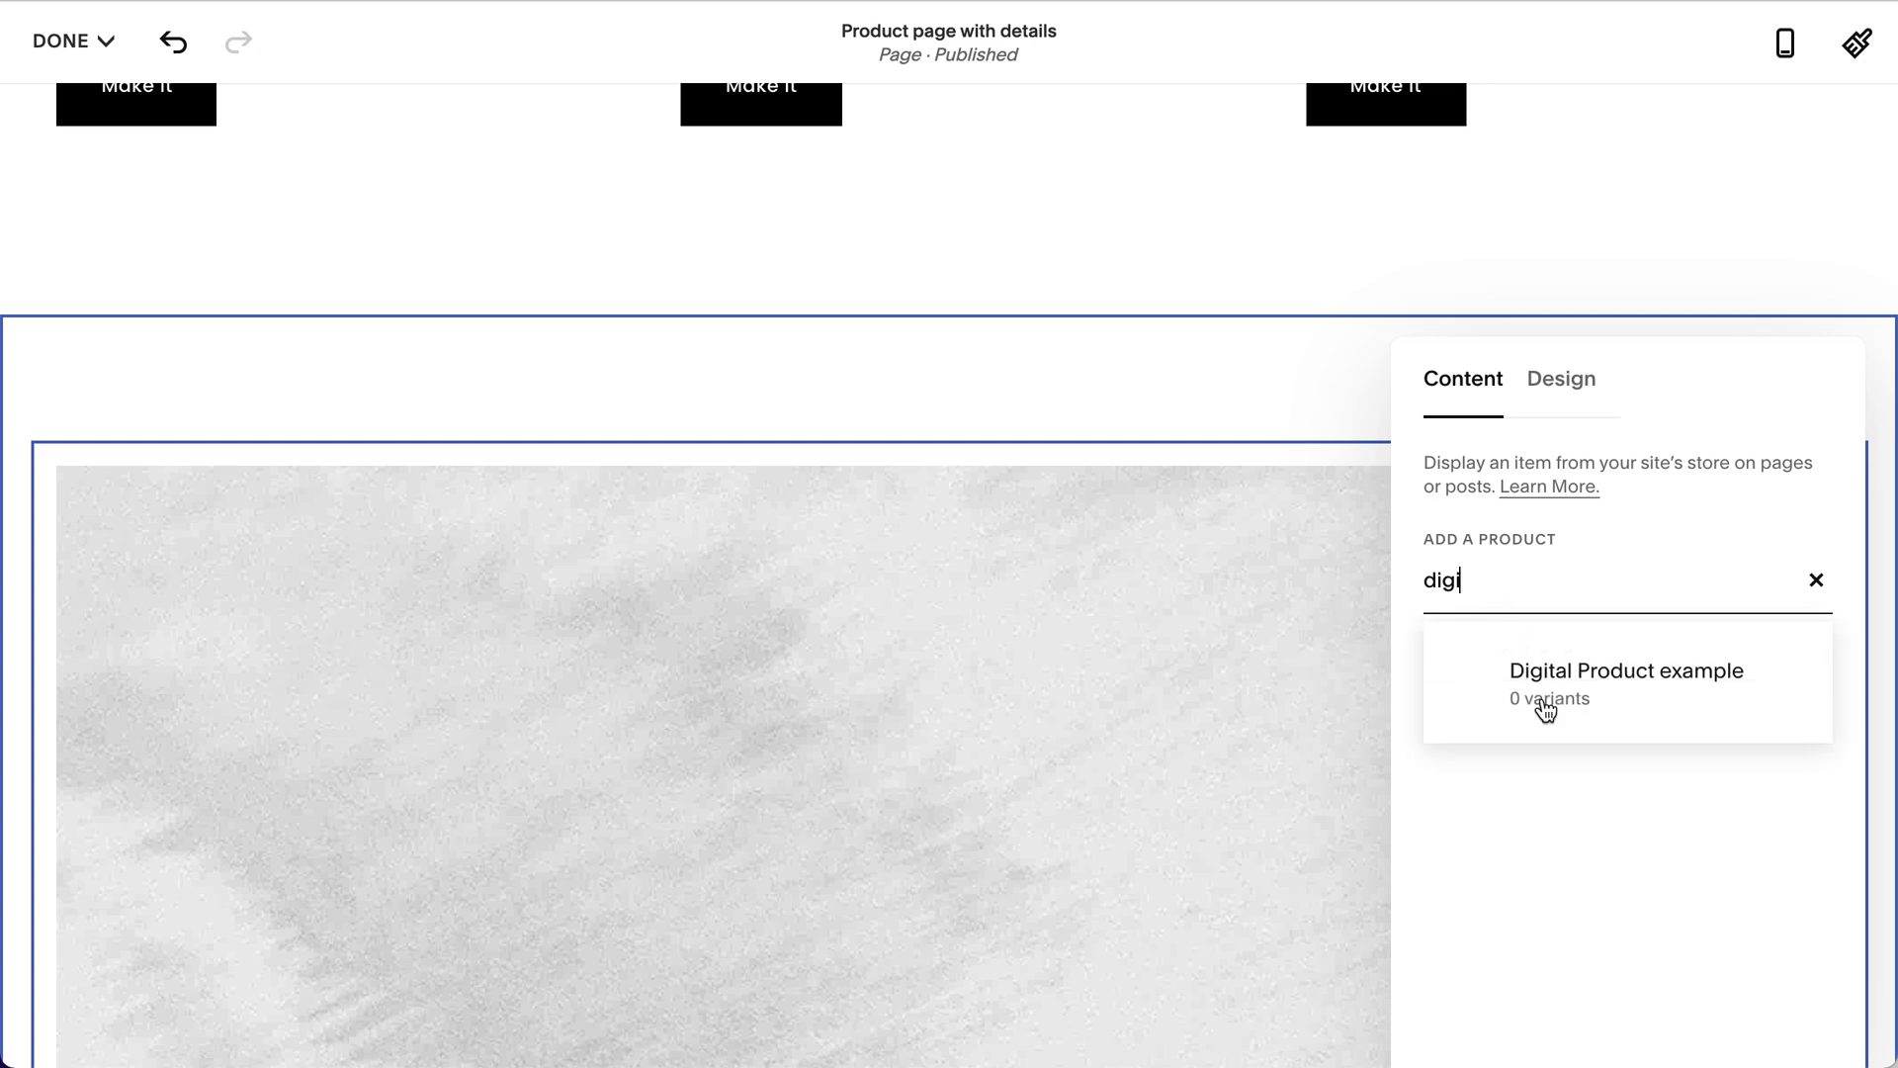
Show Digital Product example in the block and hide its image and title.
click(1667, 702)
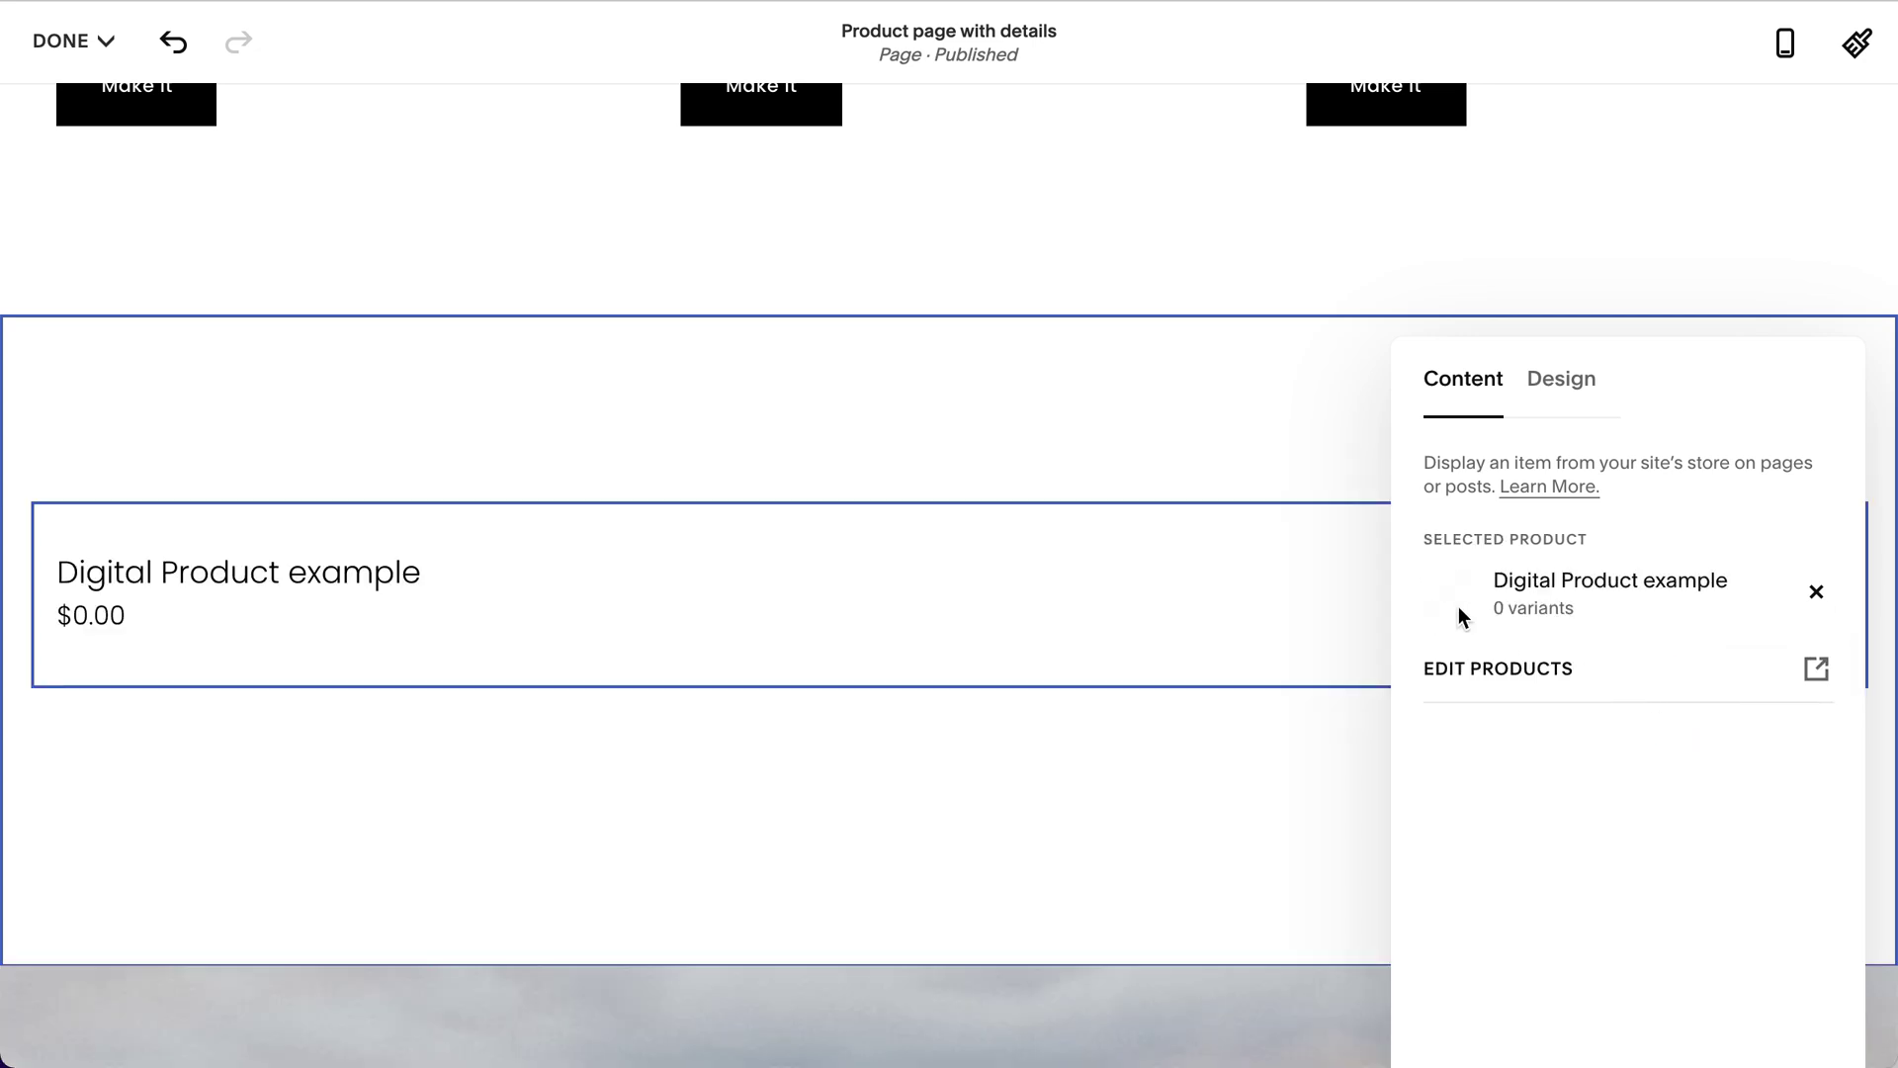
click(1562, 403)
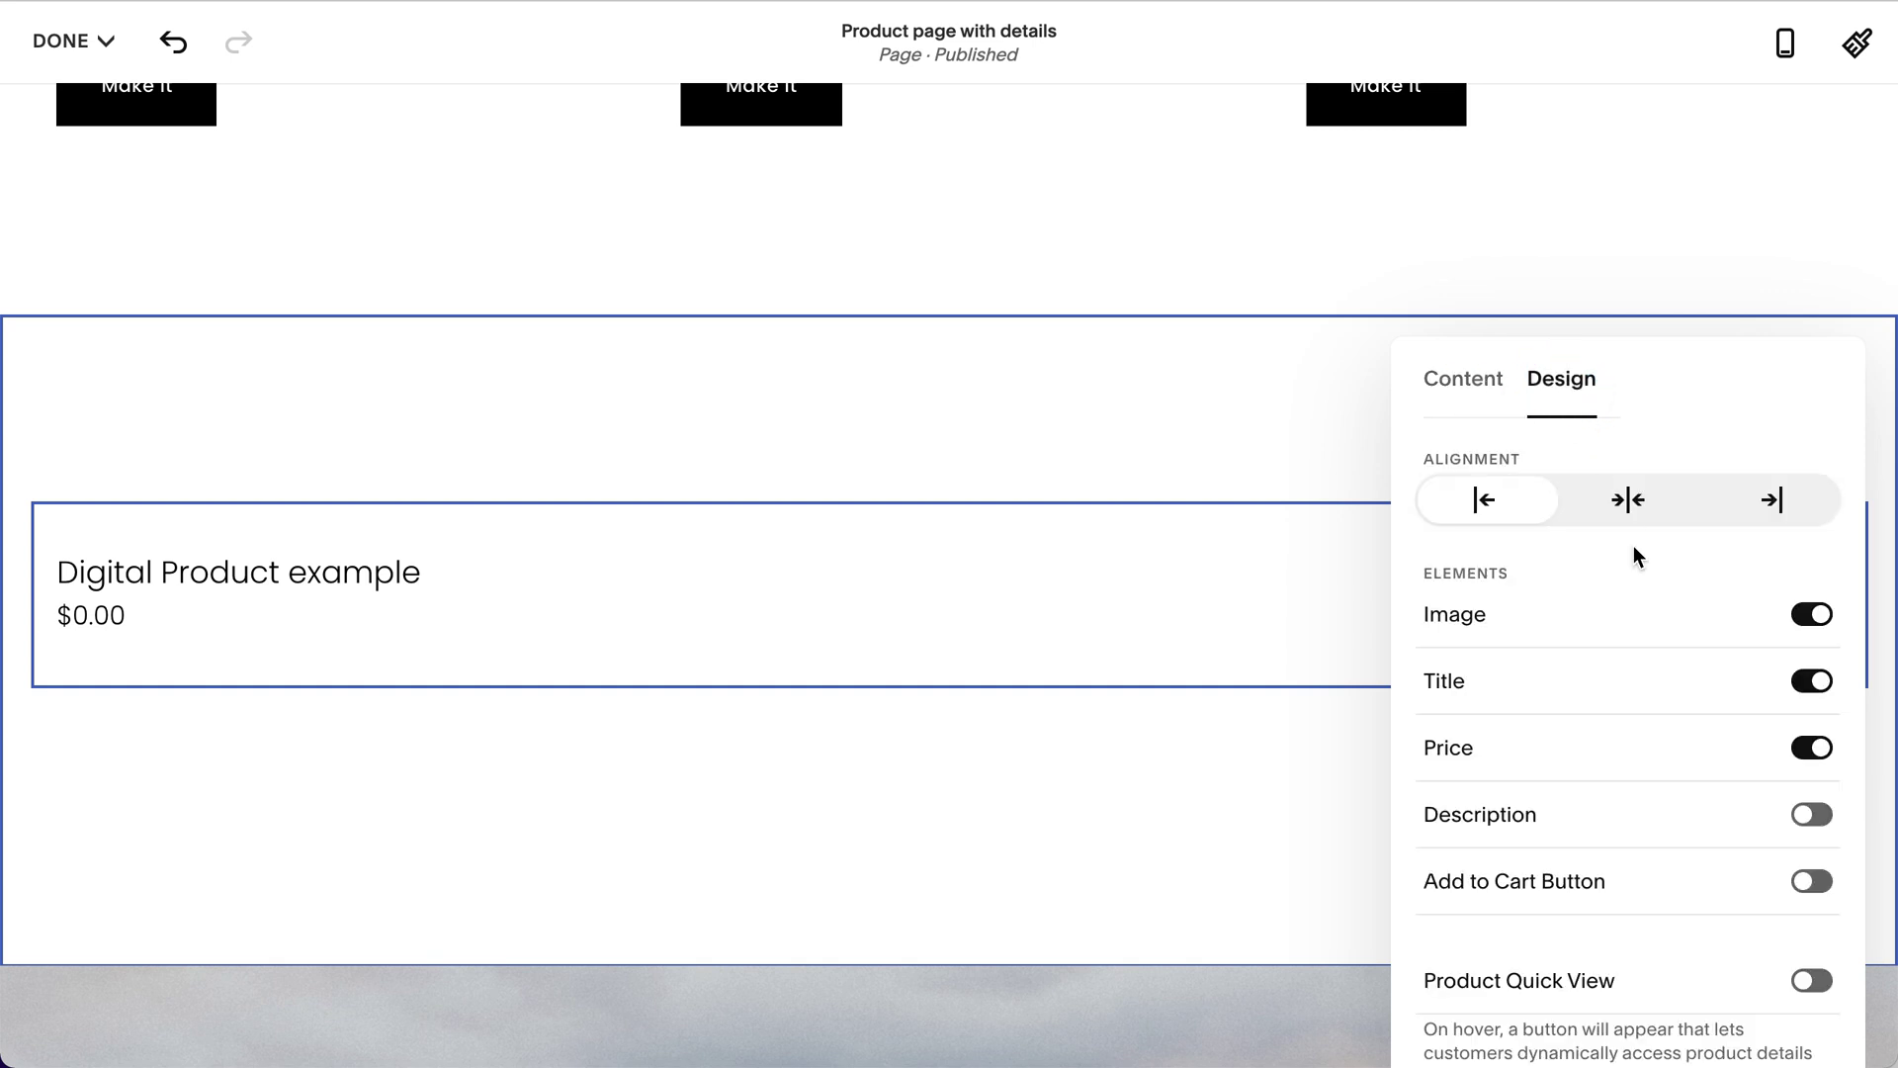
click(1815, 617)
click(1822, 677)
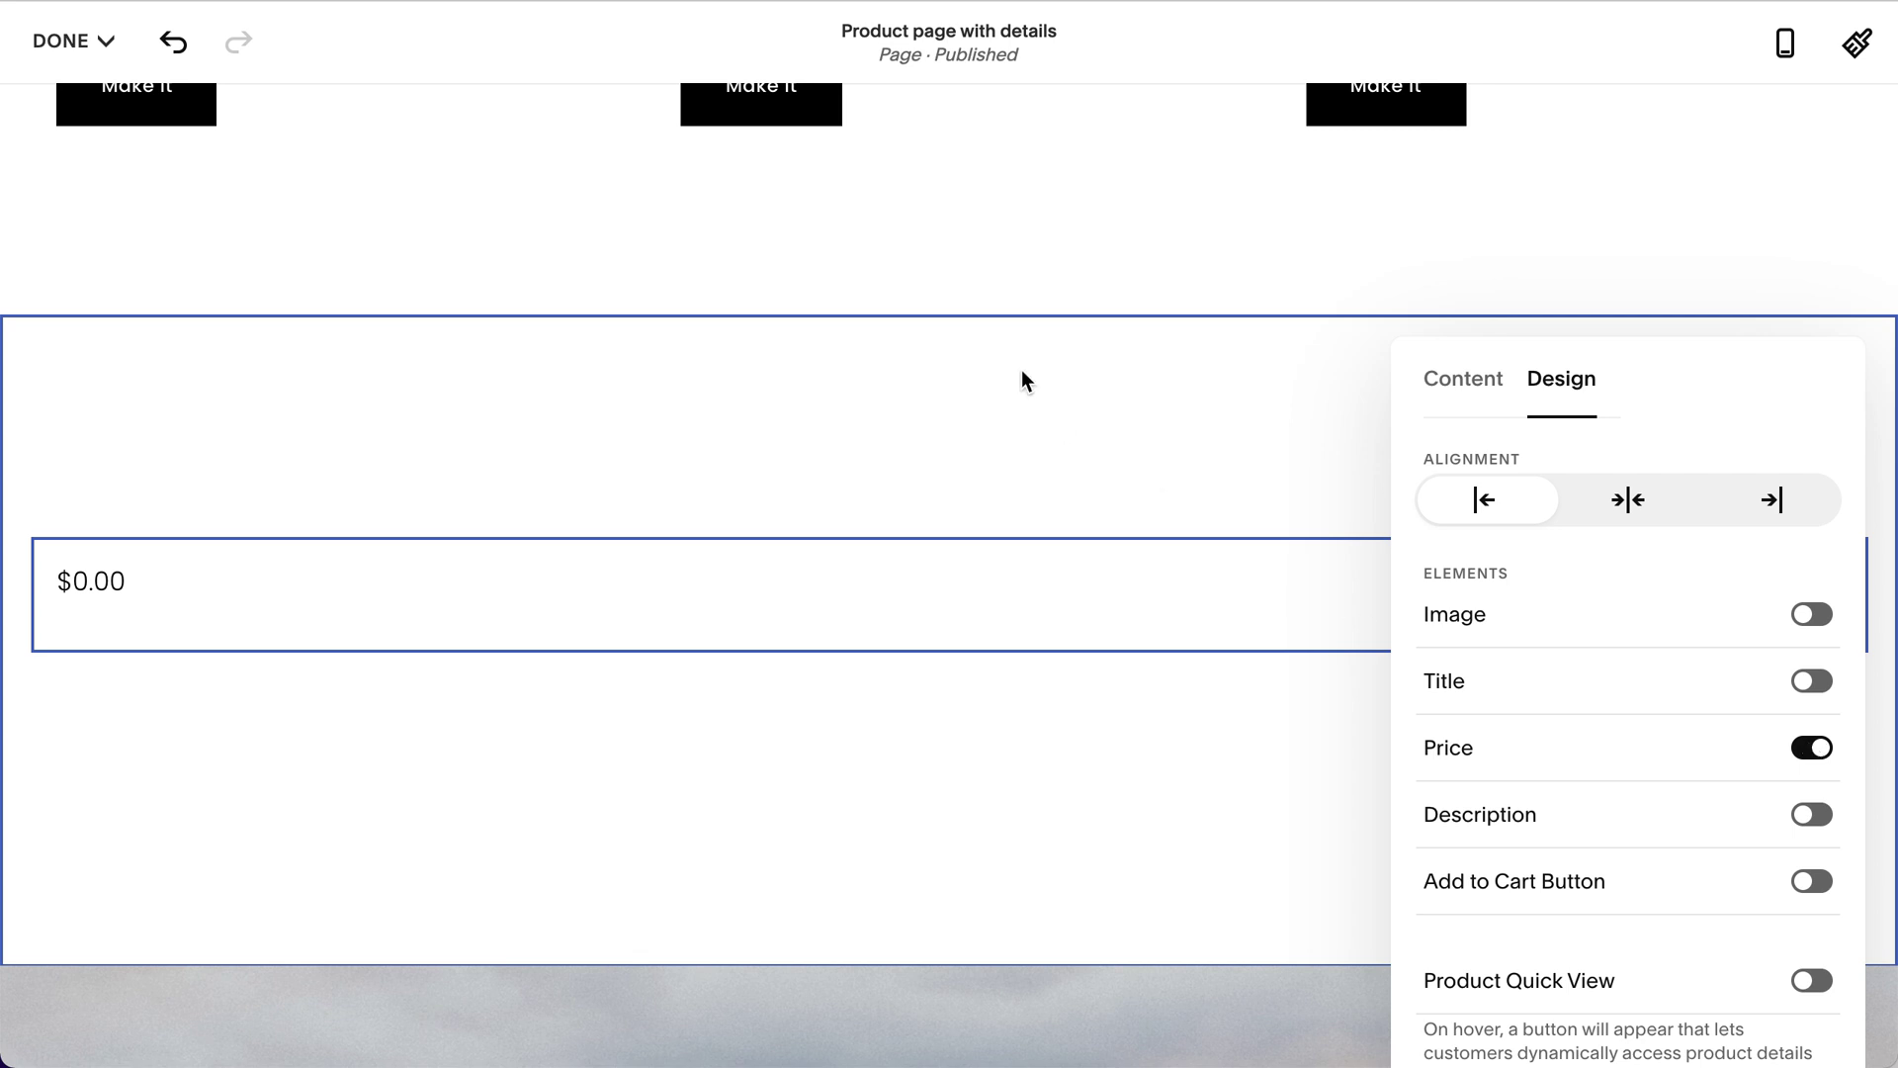
Hide the product price and turn on the Add to Cart Button in the block's design.
scroll(940, 301, up, 15)
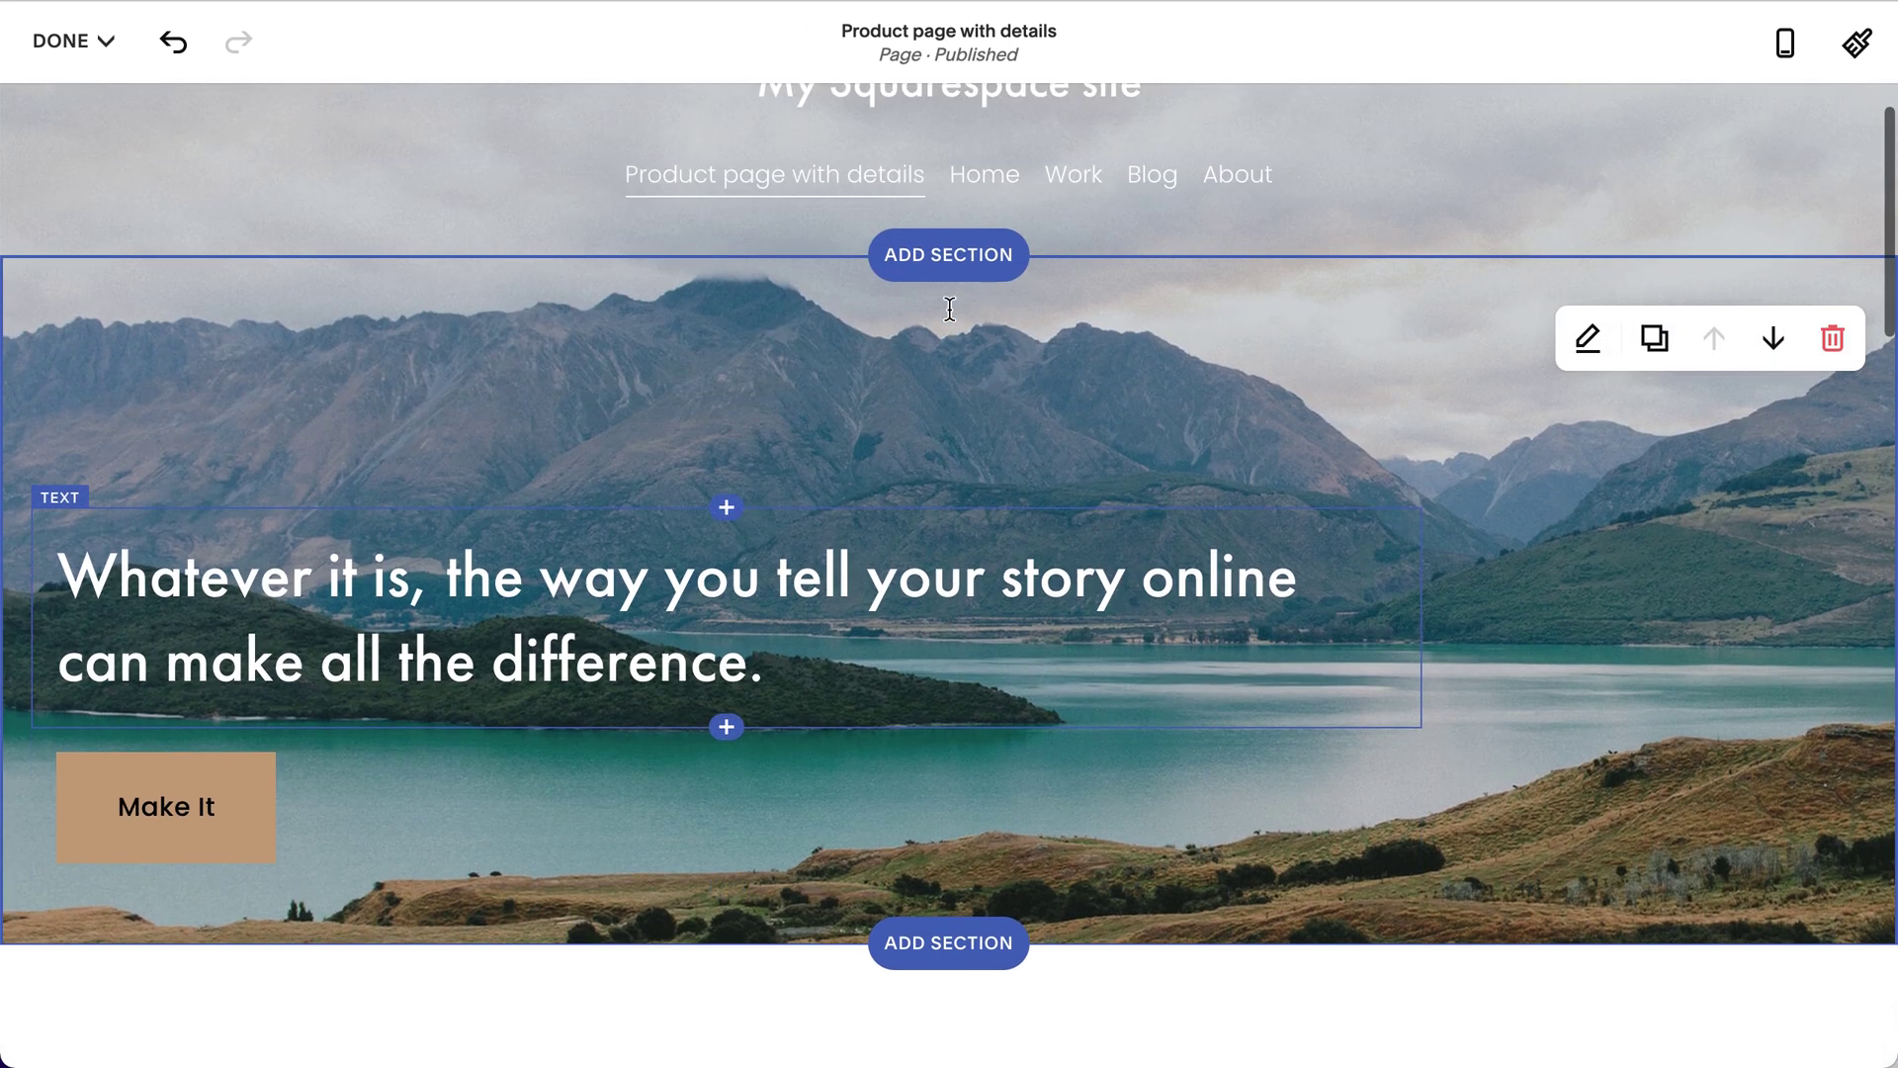
scroll(949, 309, down, 15)
scroll(949, 317, up, 3)
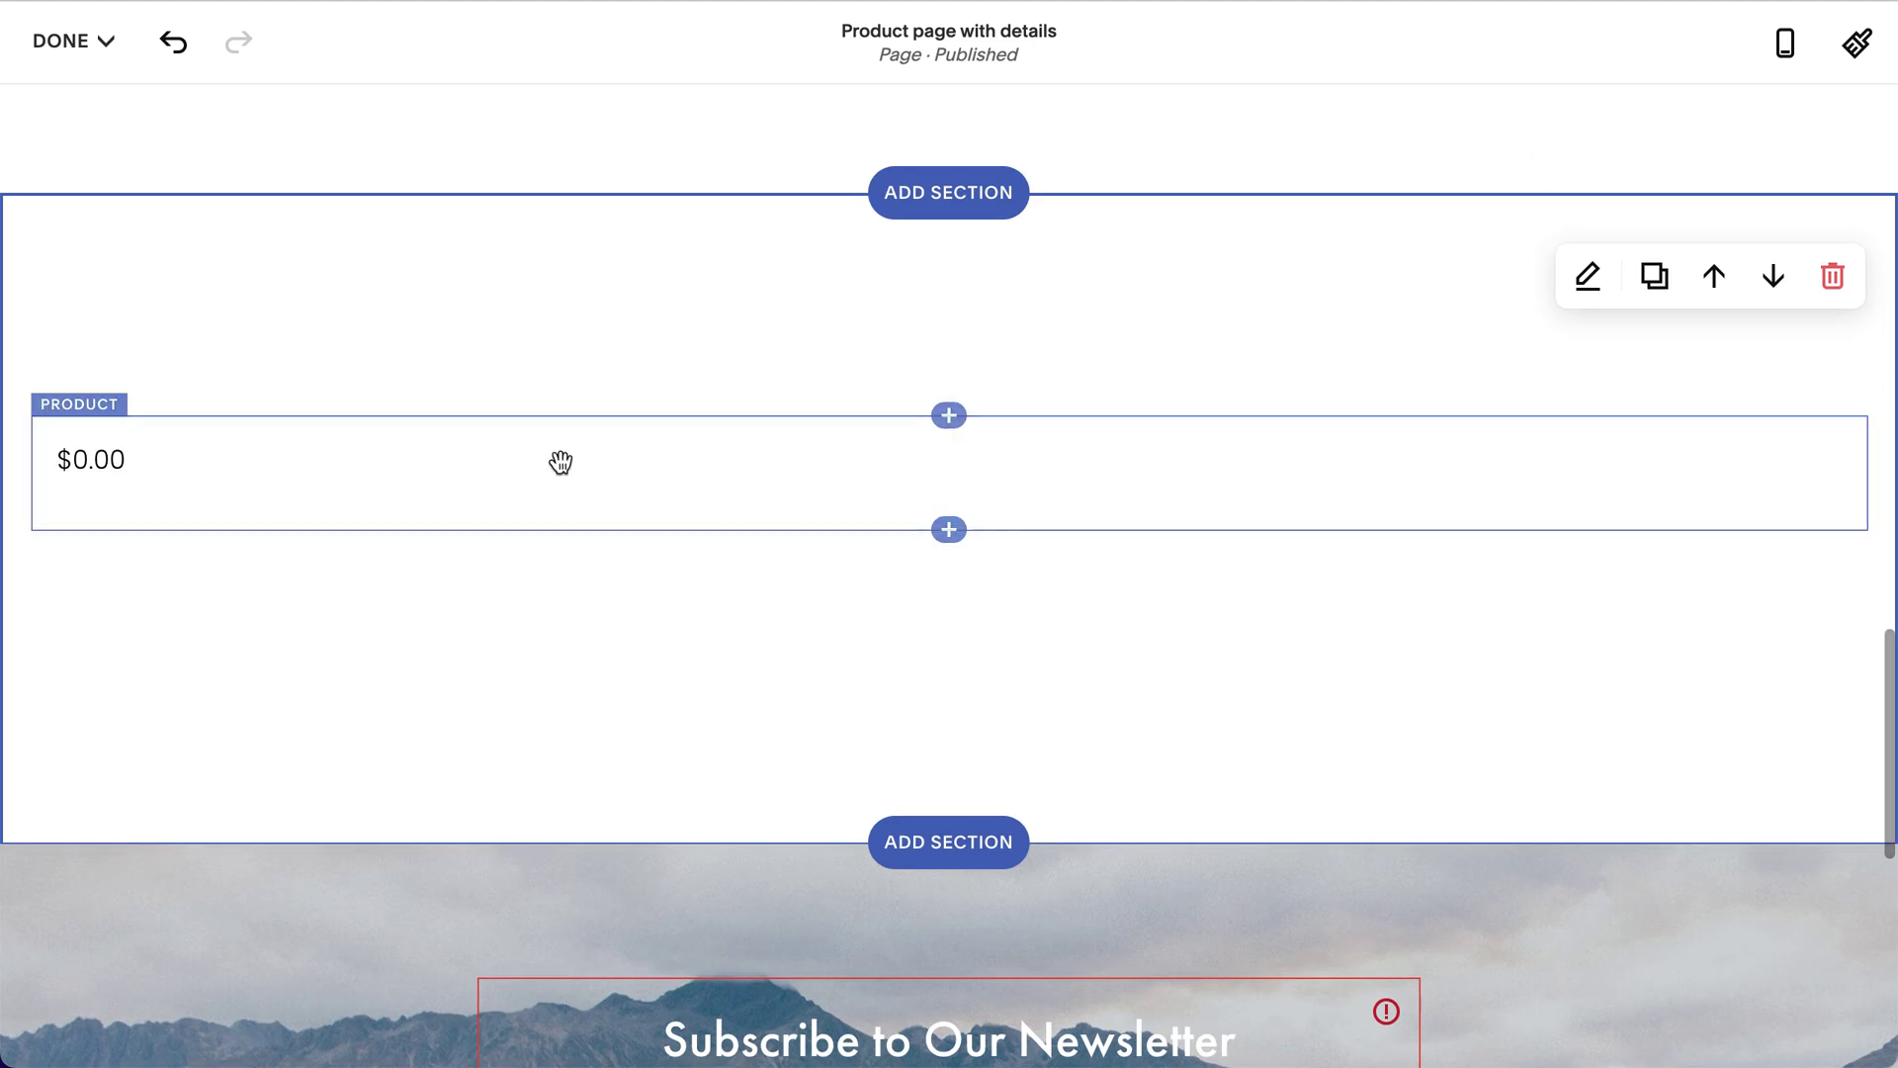
click(556, 459)
click(182, 372)
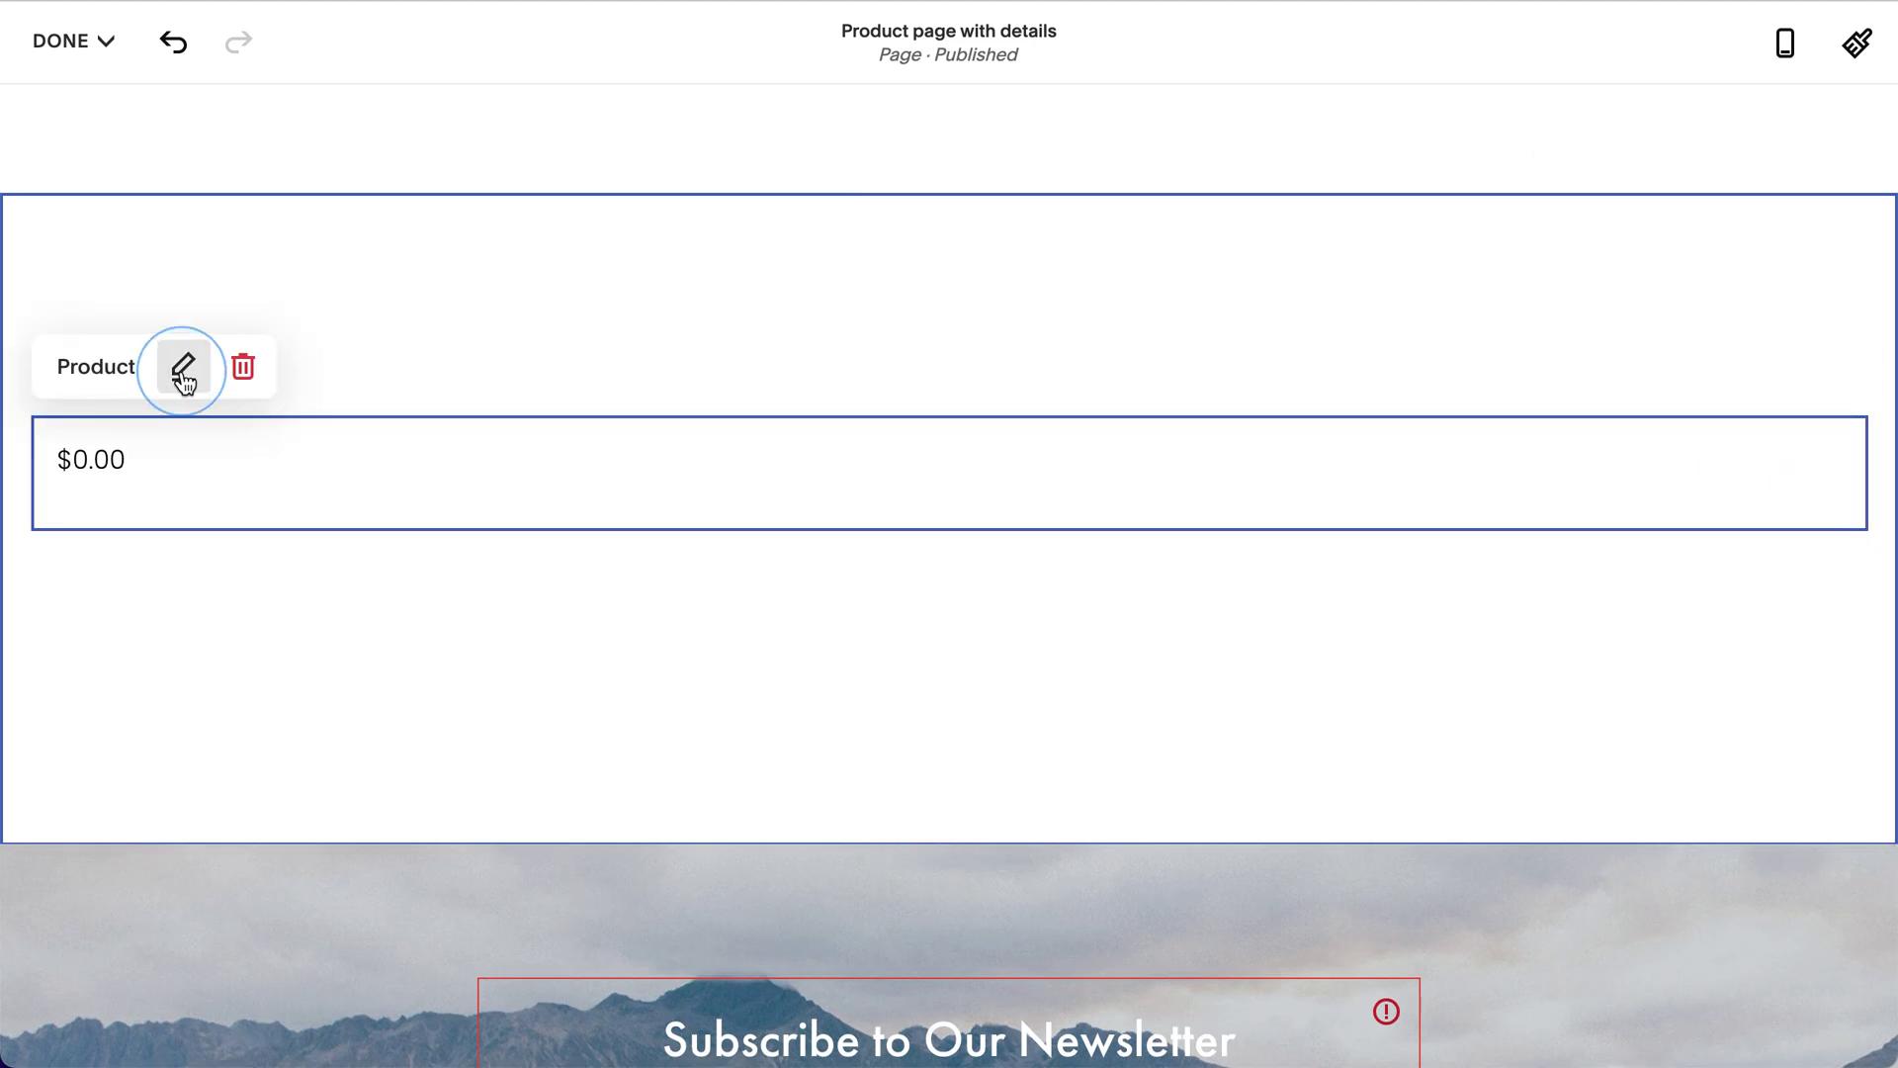
click(1598, 403)
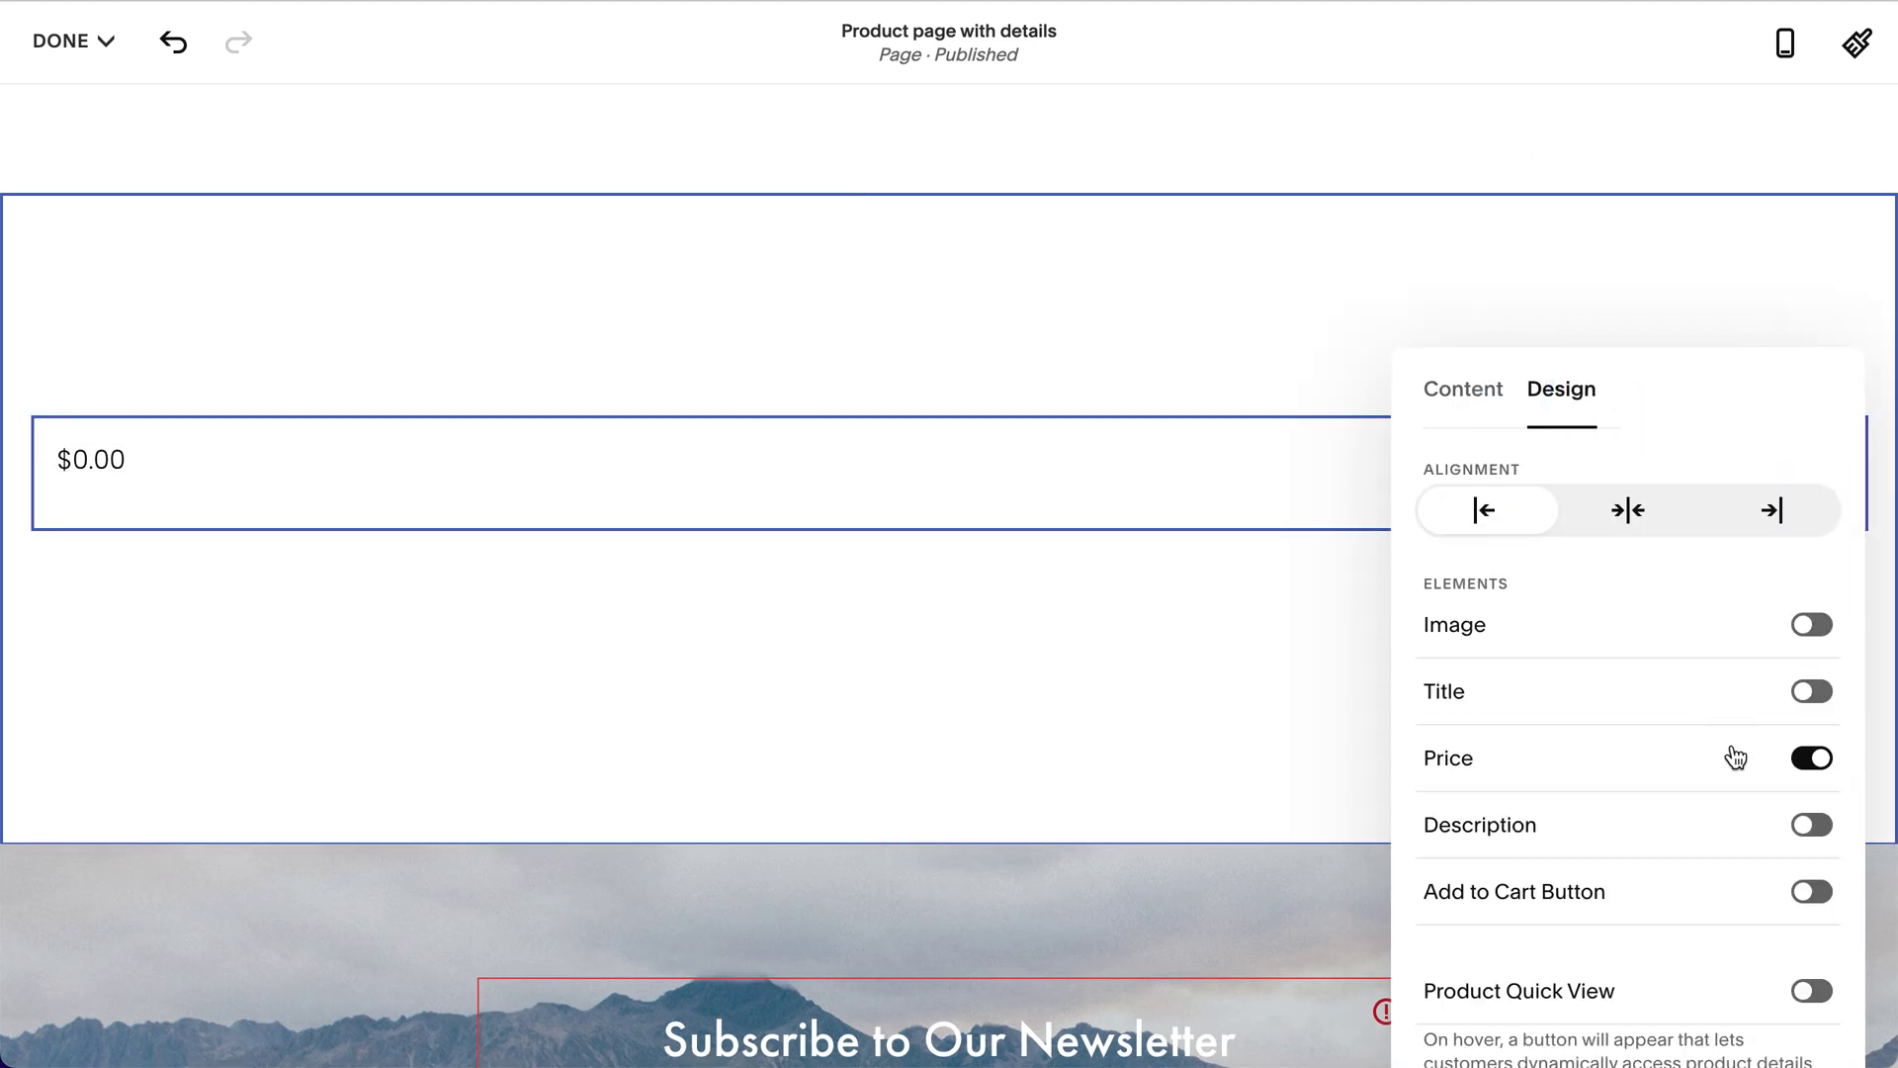
click(1819, 761)
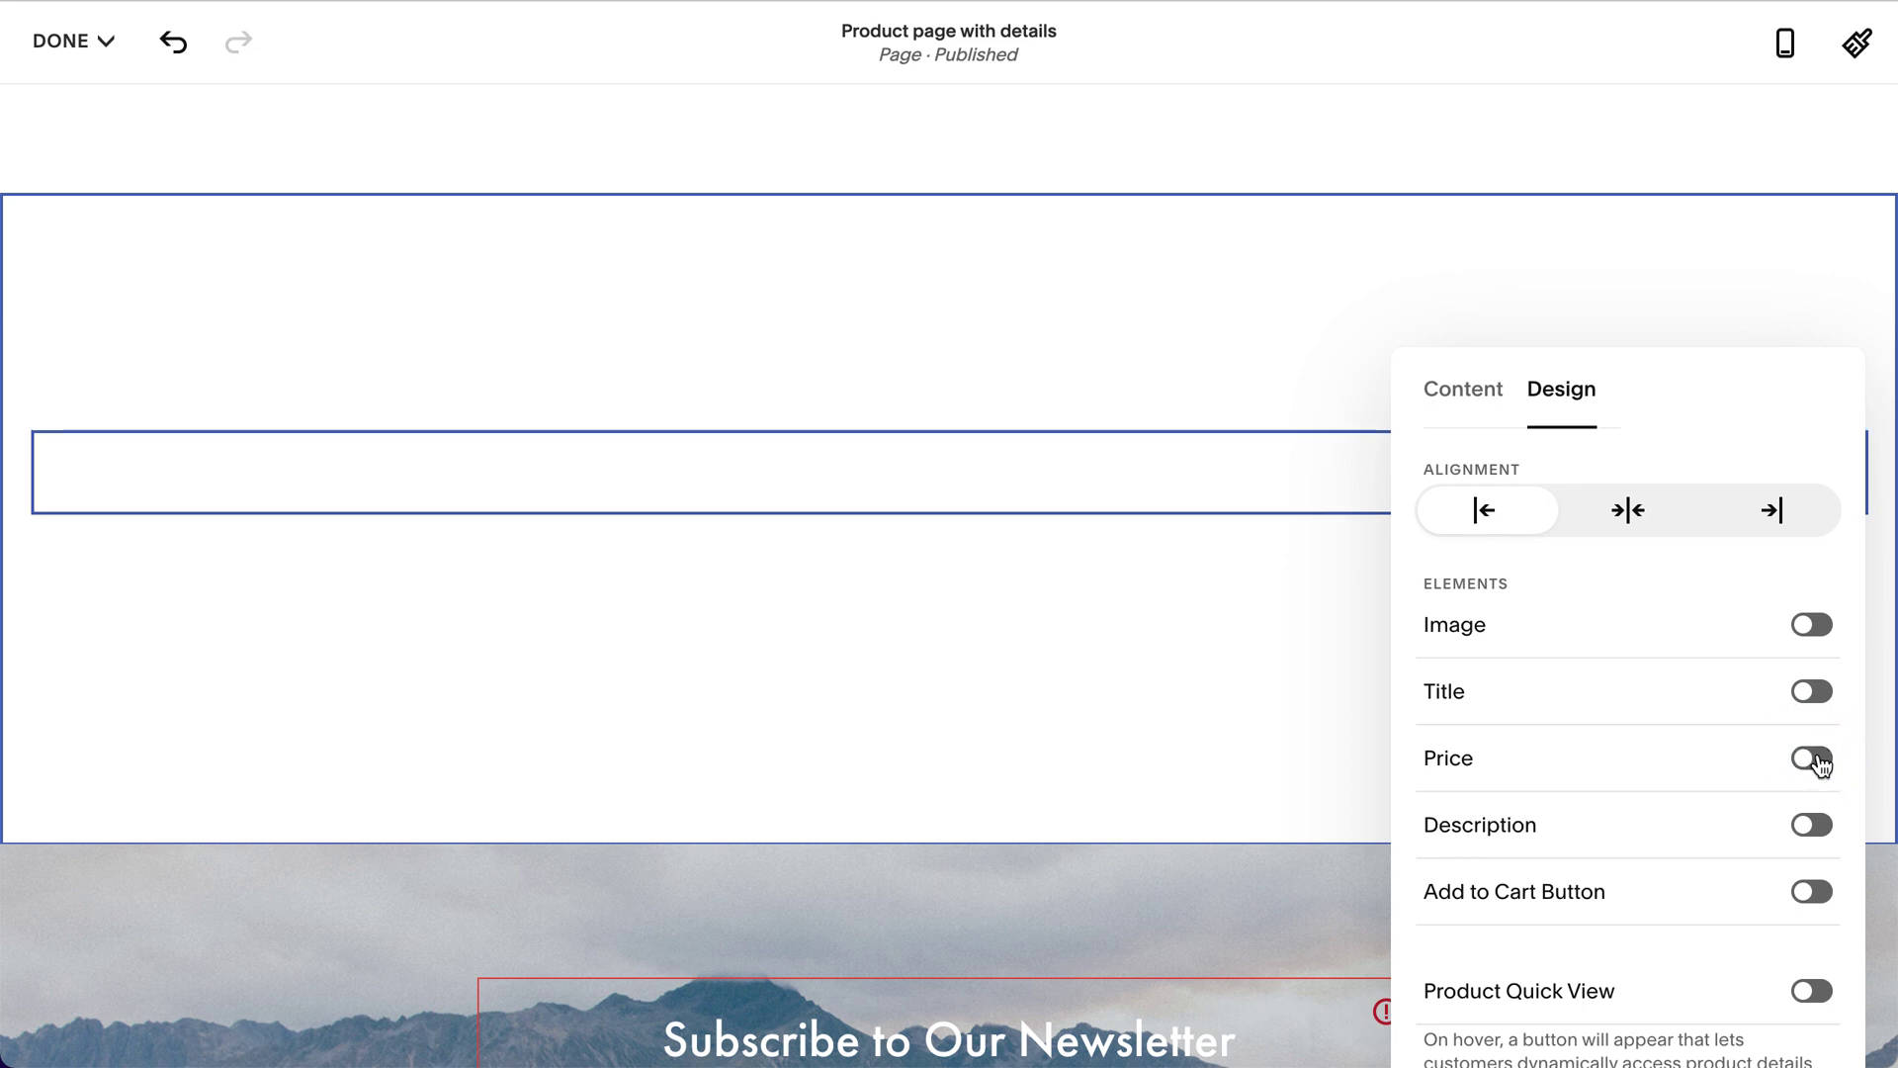
scroll(1700, 771, down, 1)
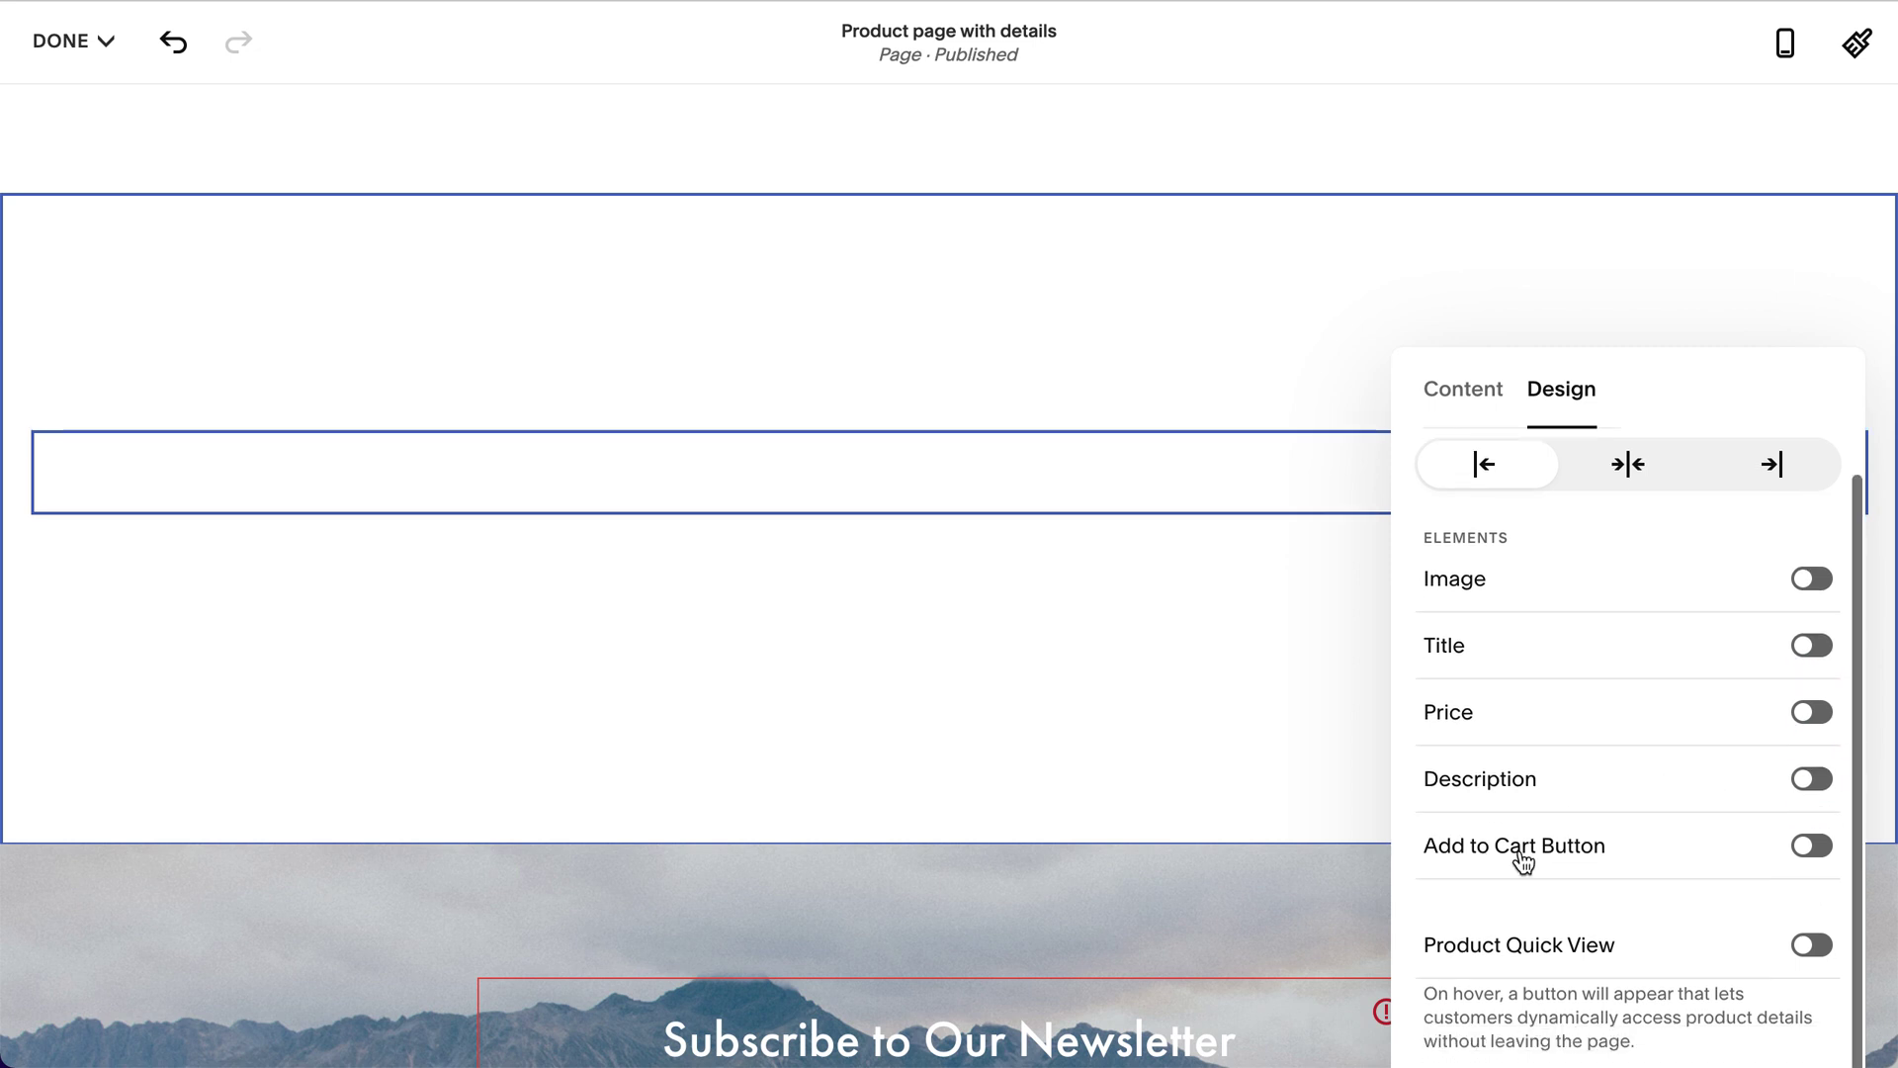
click(1814, 848)
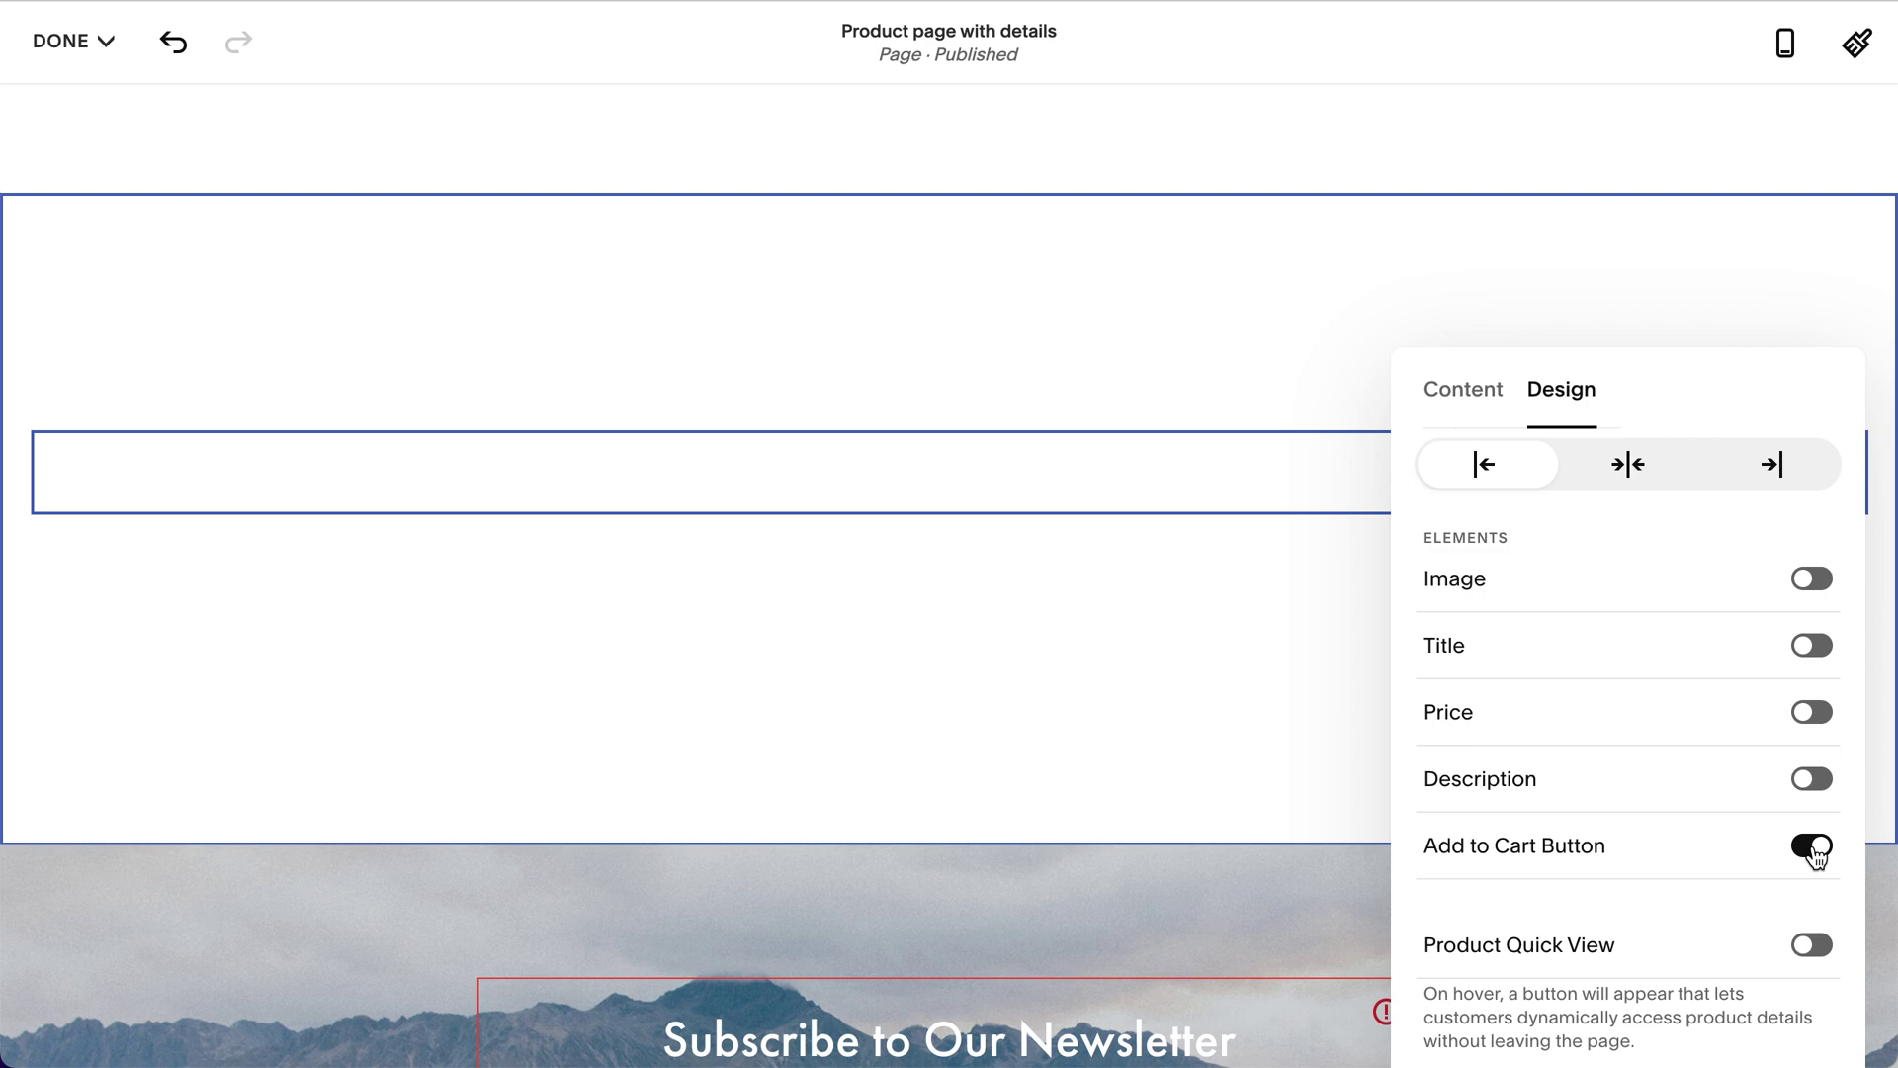
Save the page with DONE > Save, then test Add To Cart, putting one item in the cart.
click(62, 41)
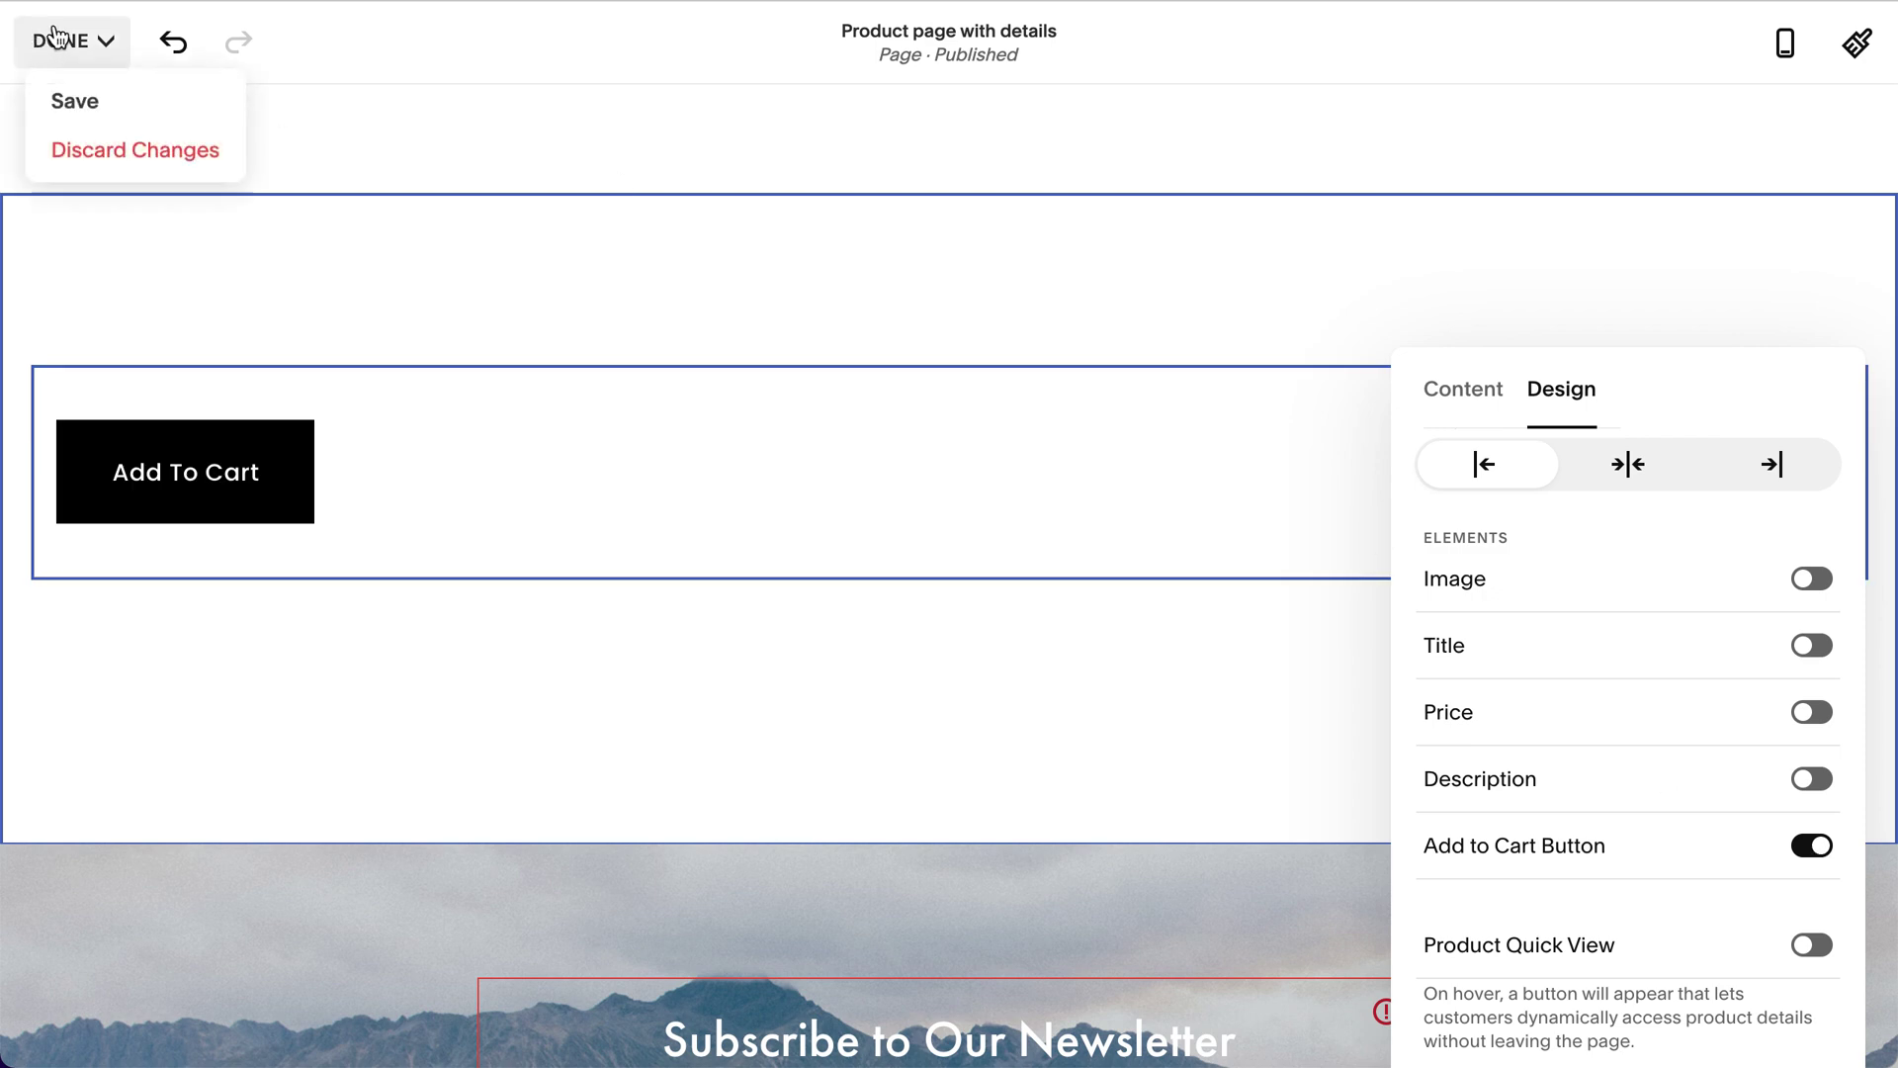
click(105, 111)
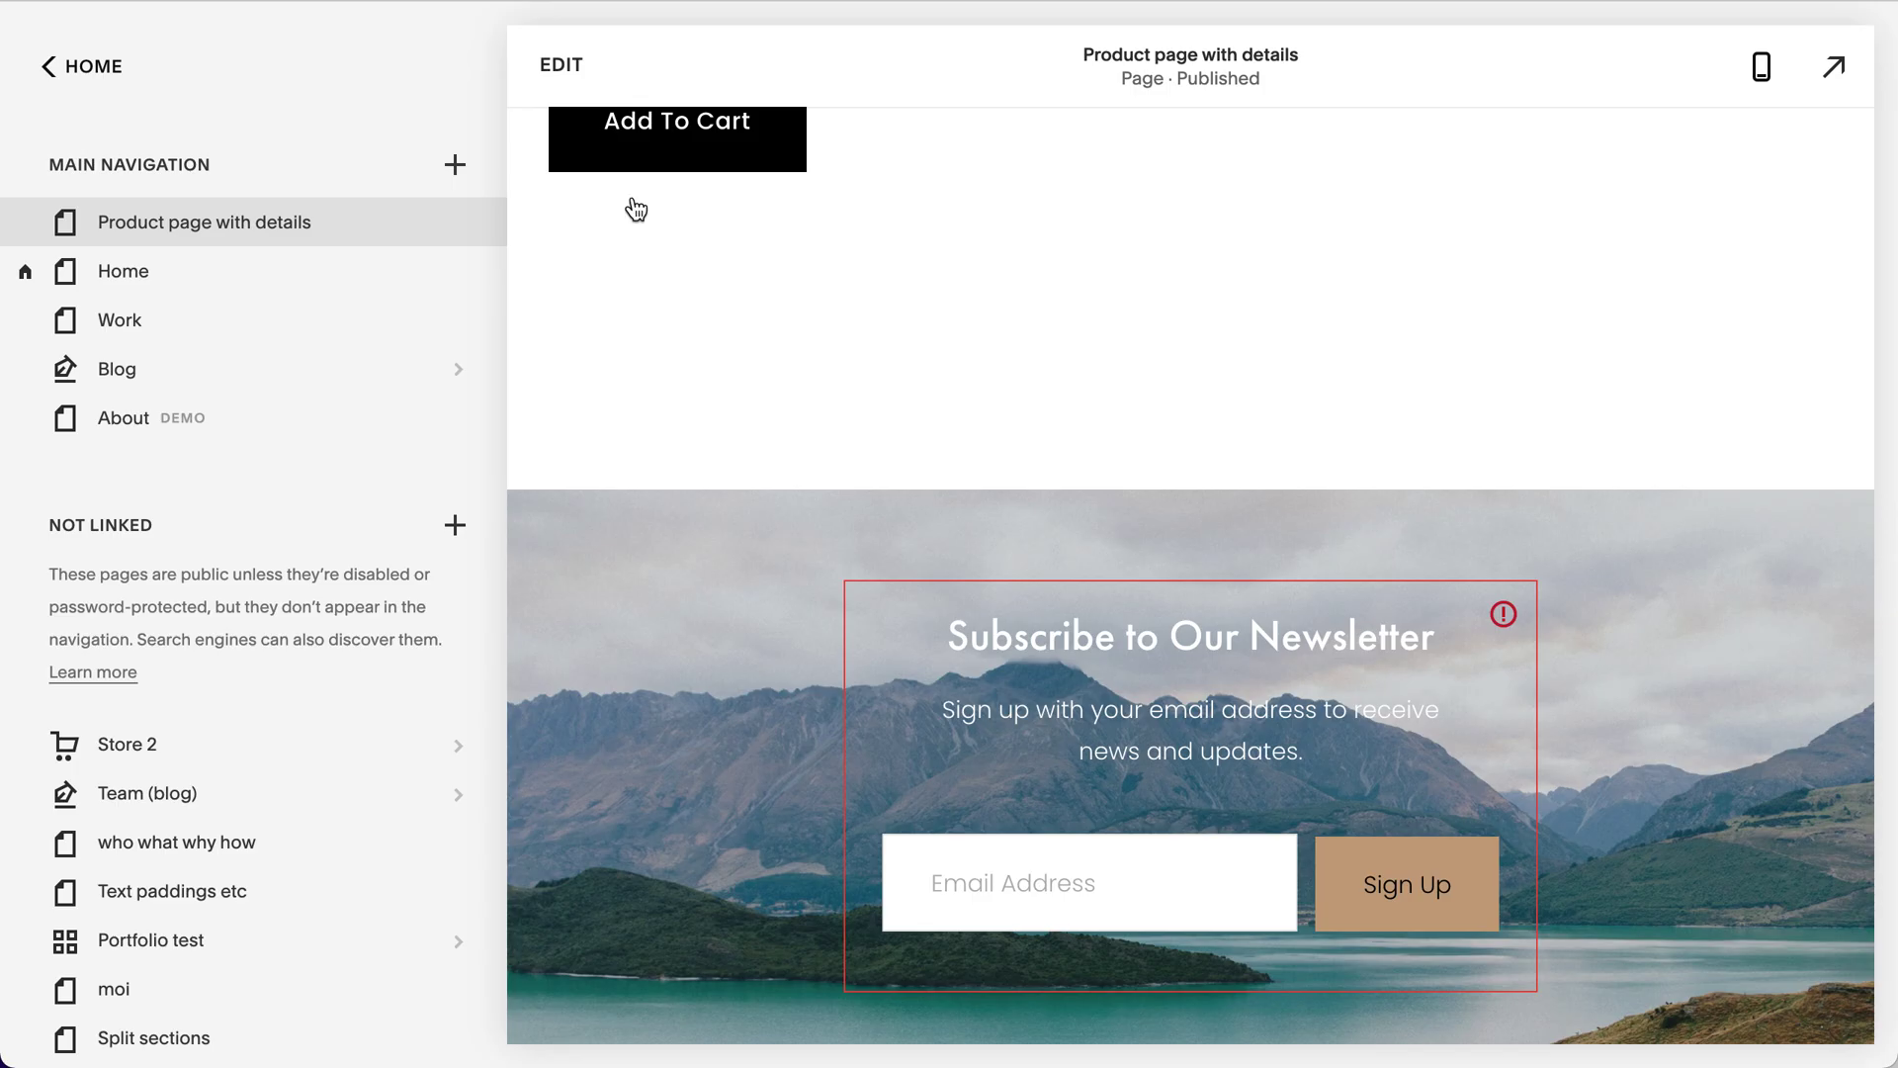
scroll(924, 564, up, 10)
scroll(996, 471, down, 8)
scroll(996, 470, down, 5)
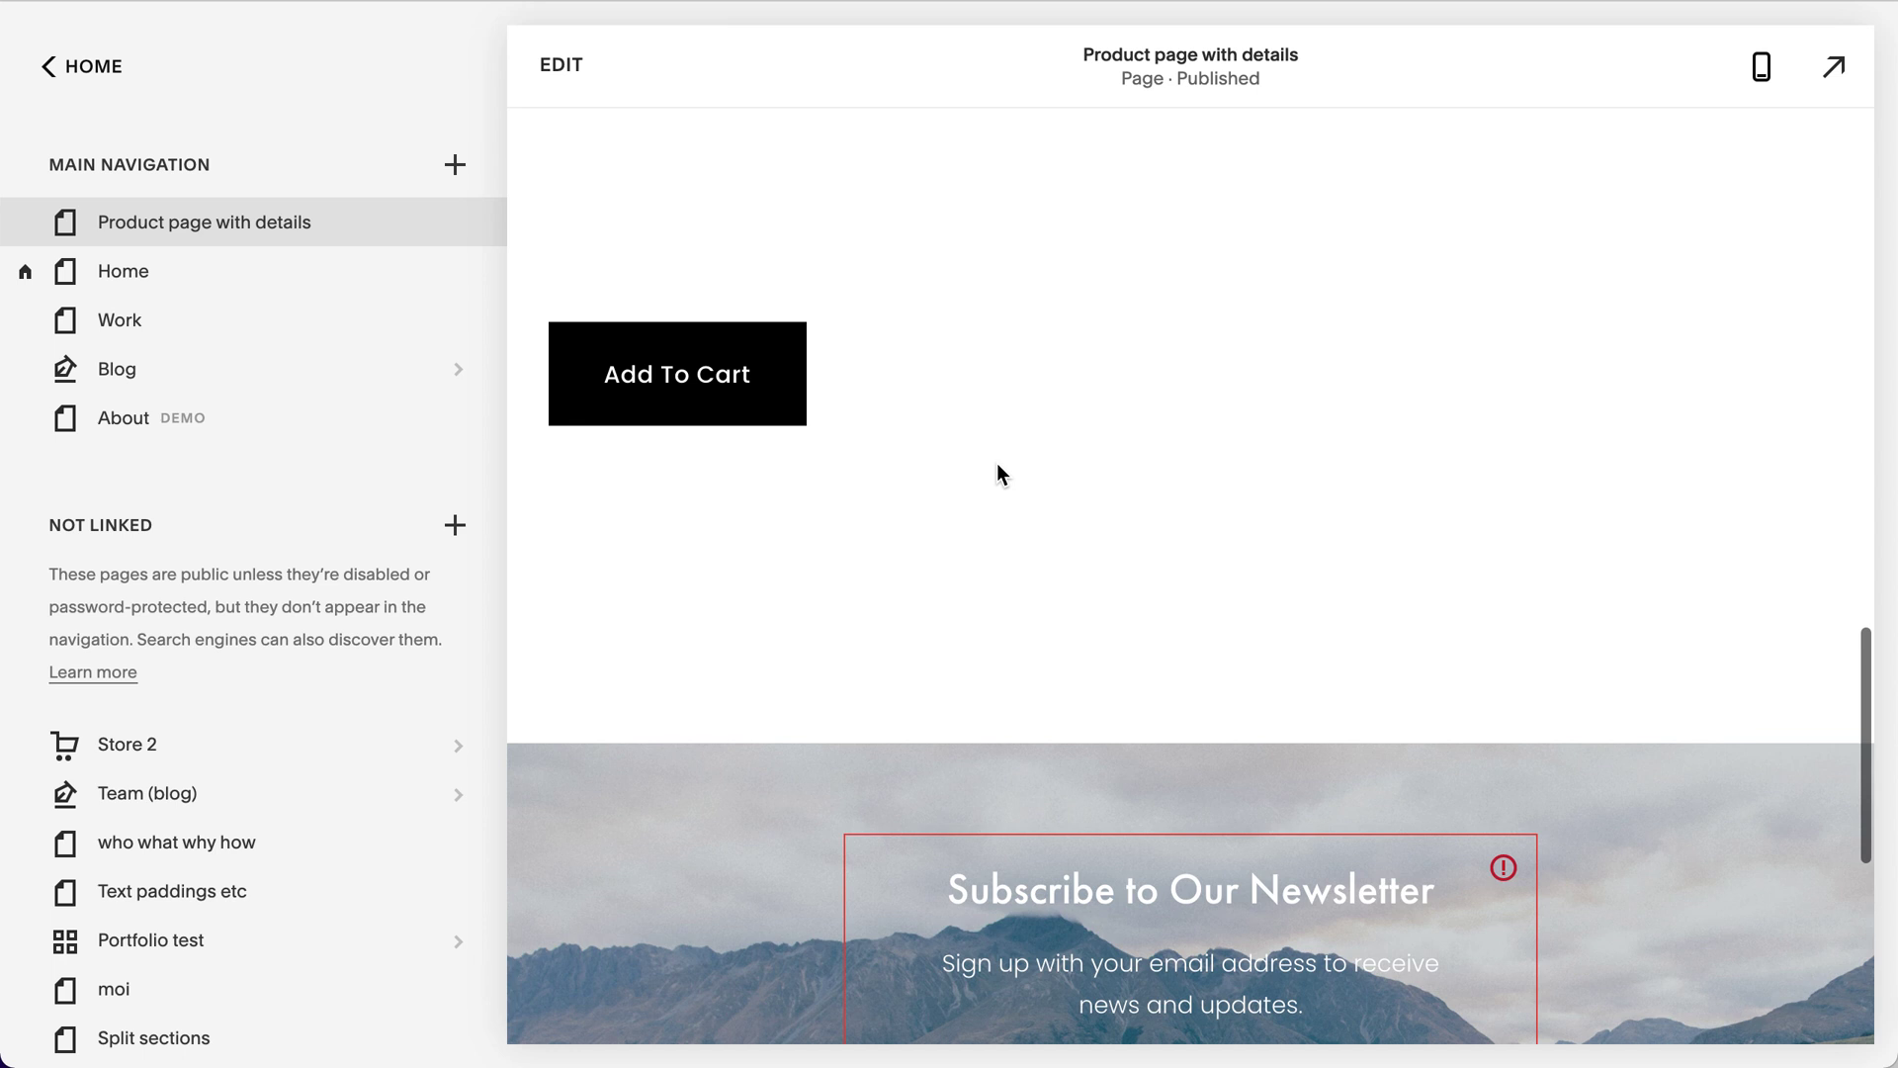
click(713, 391)
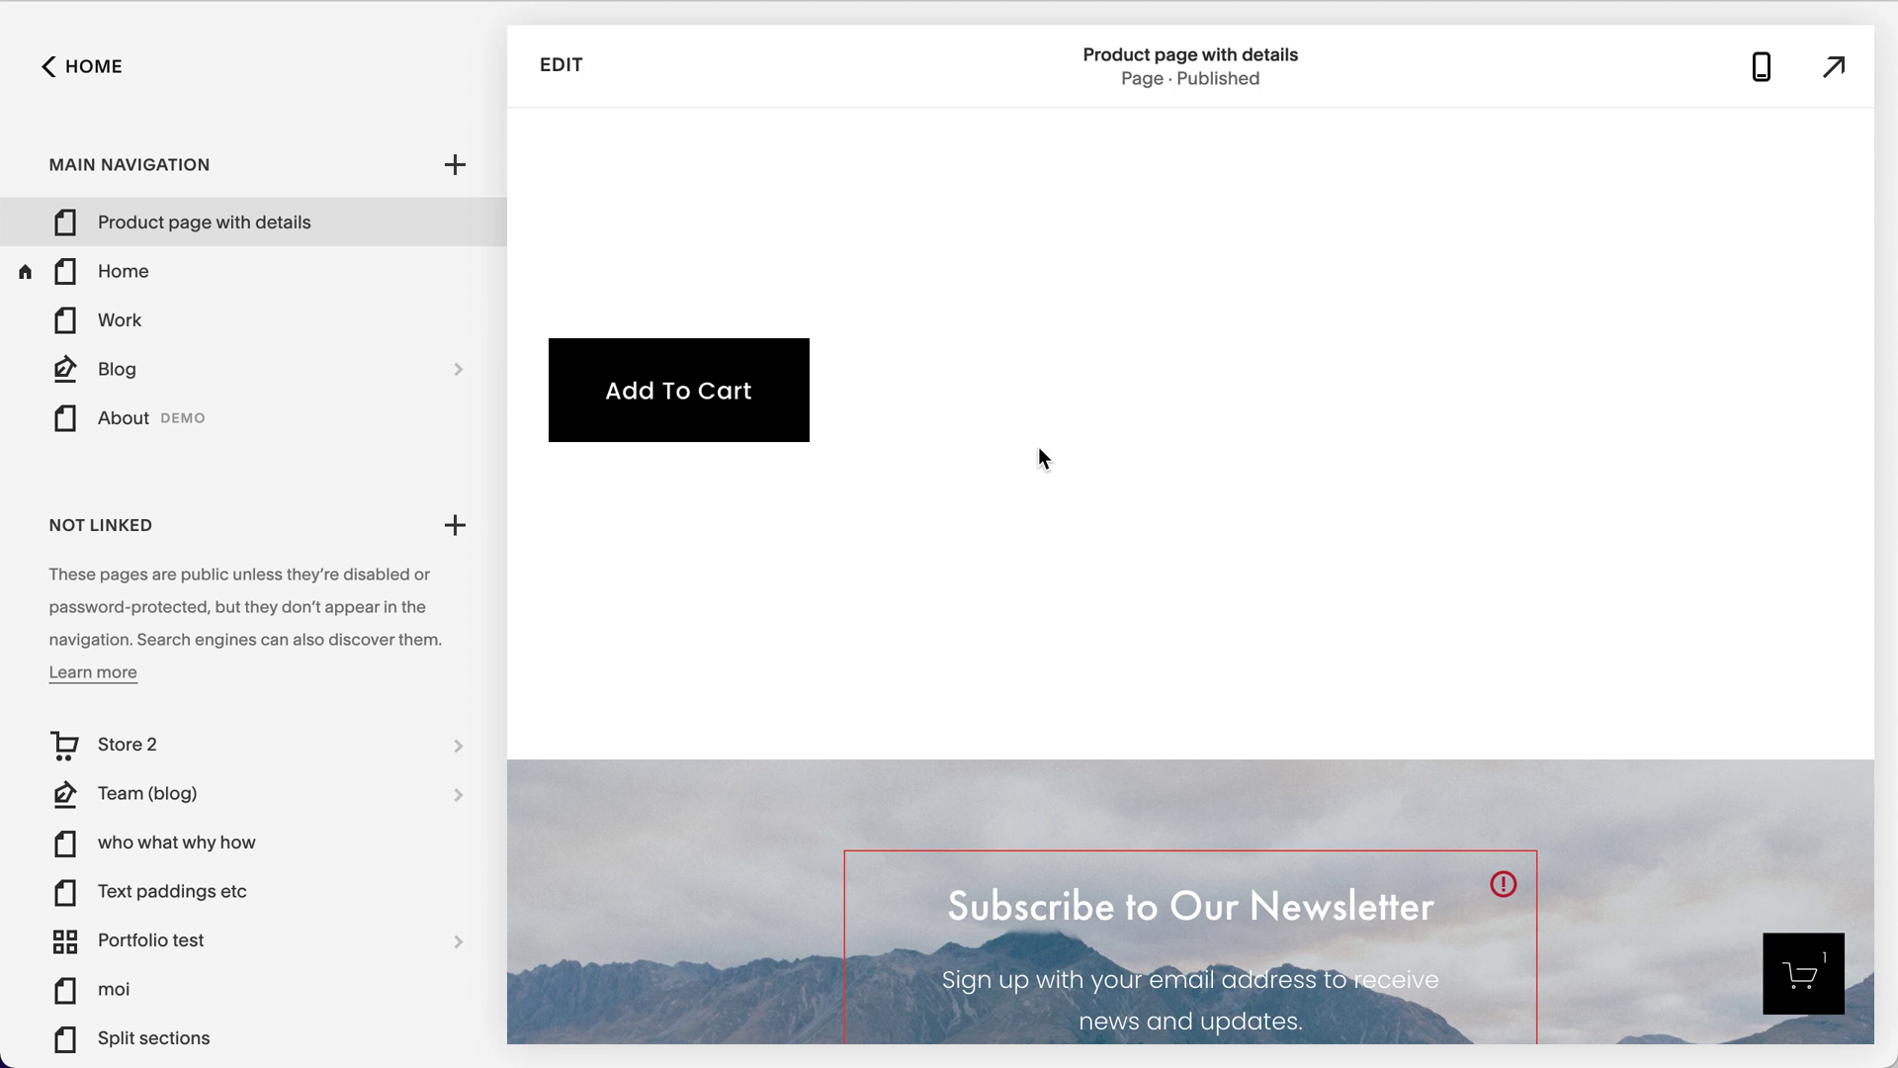
scroll(1031, 456, up, 1)
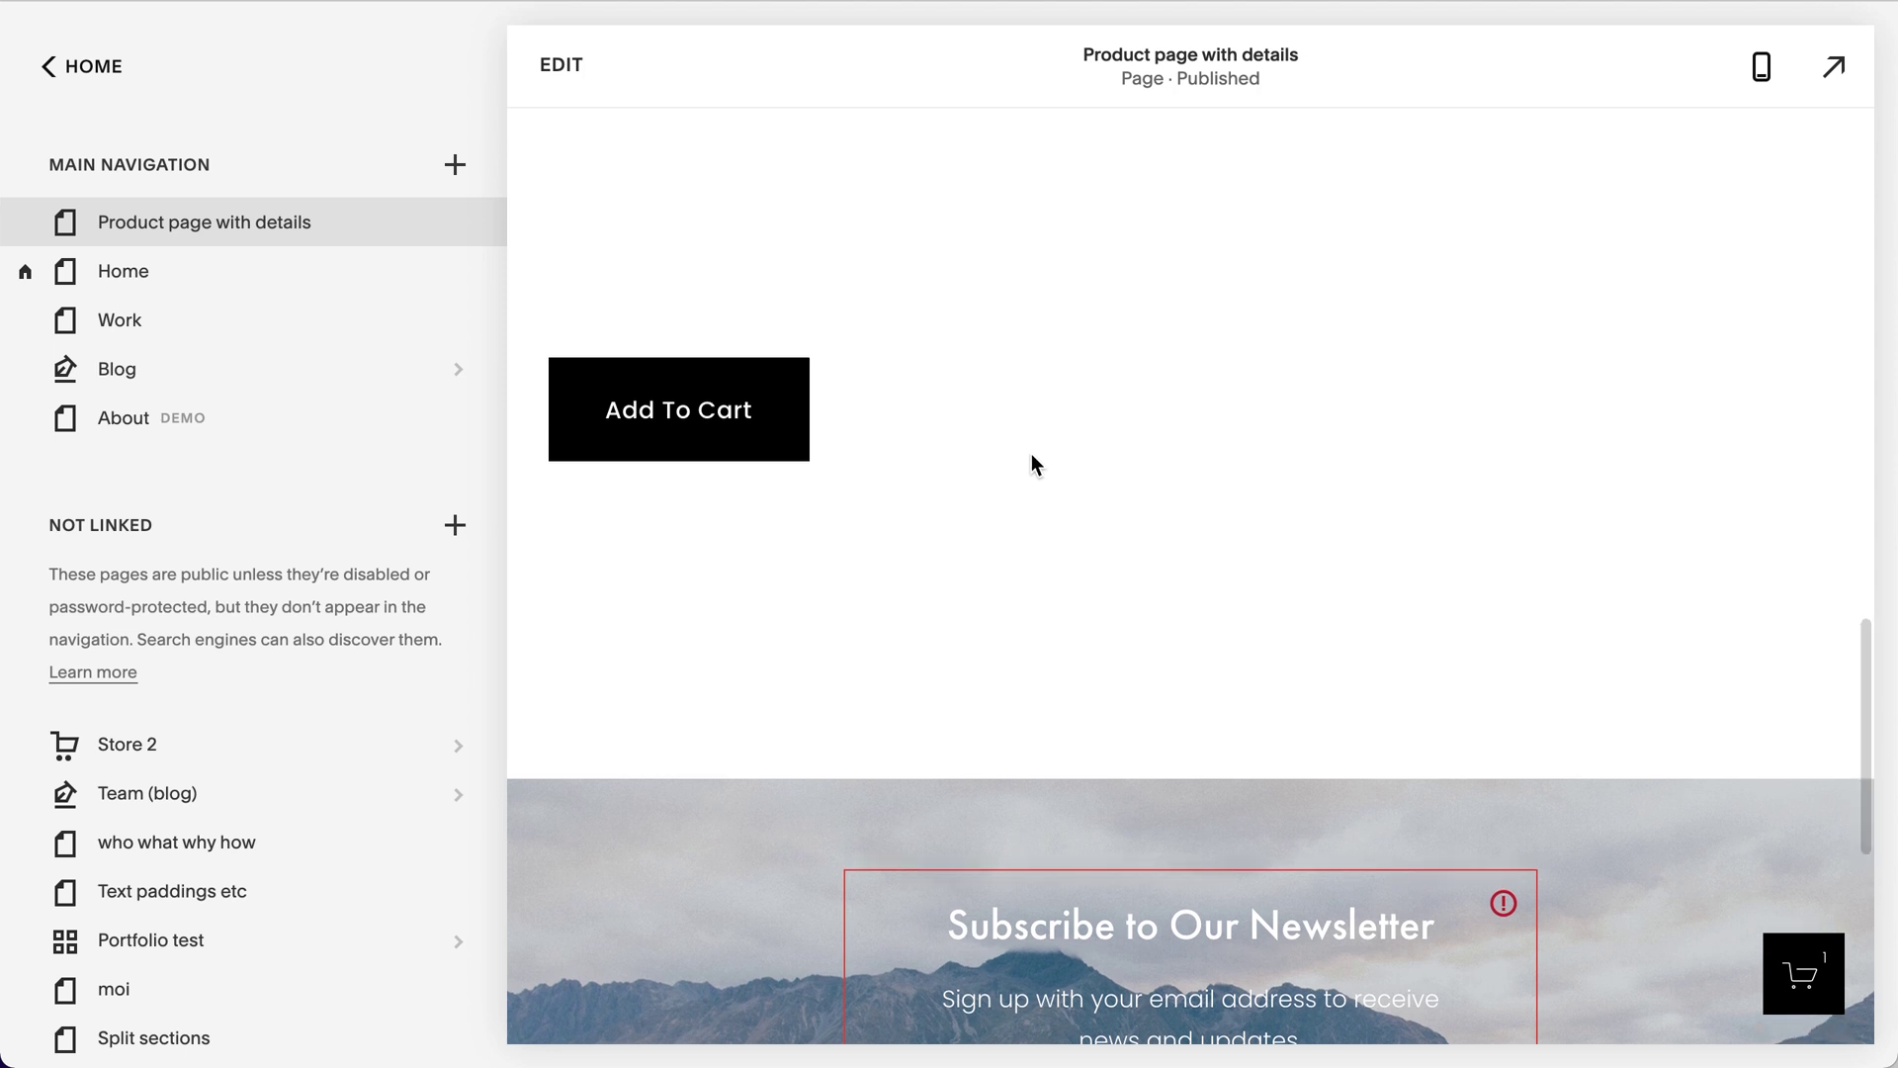
scroll(1030, 462, up, 3)
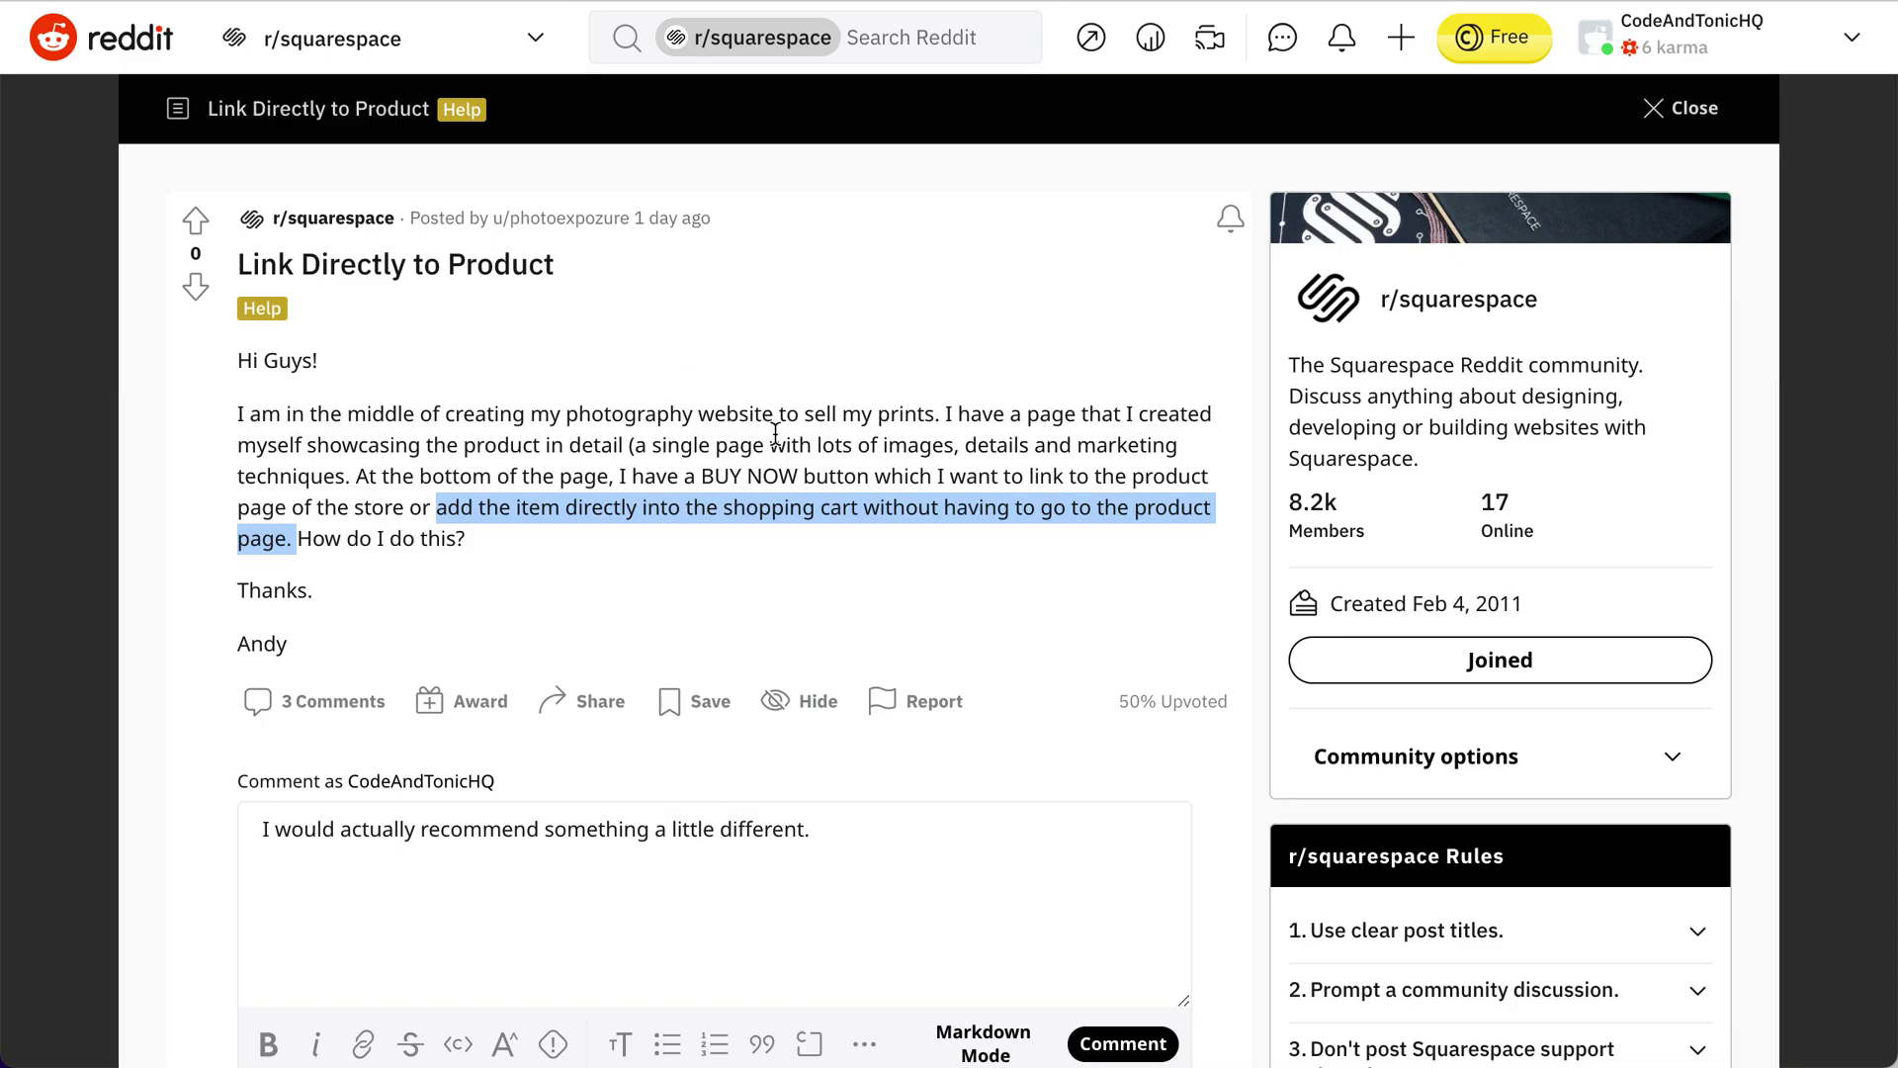
Upvote the 'Link Directly to Product' Reddit post.
click(196, 219)
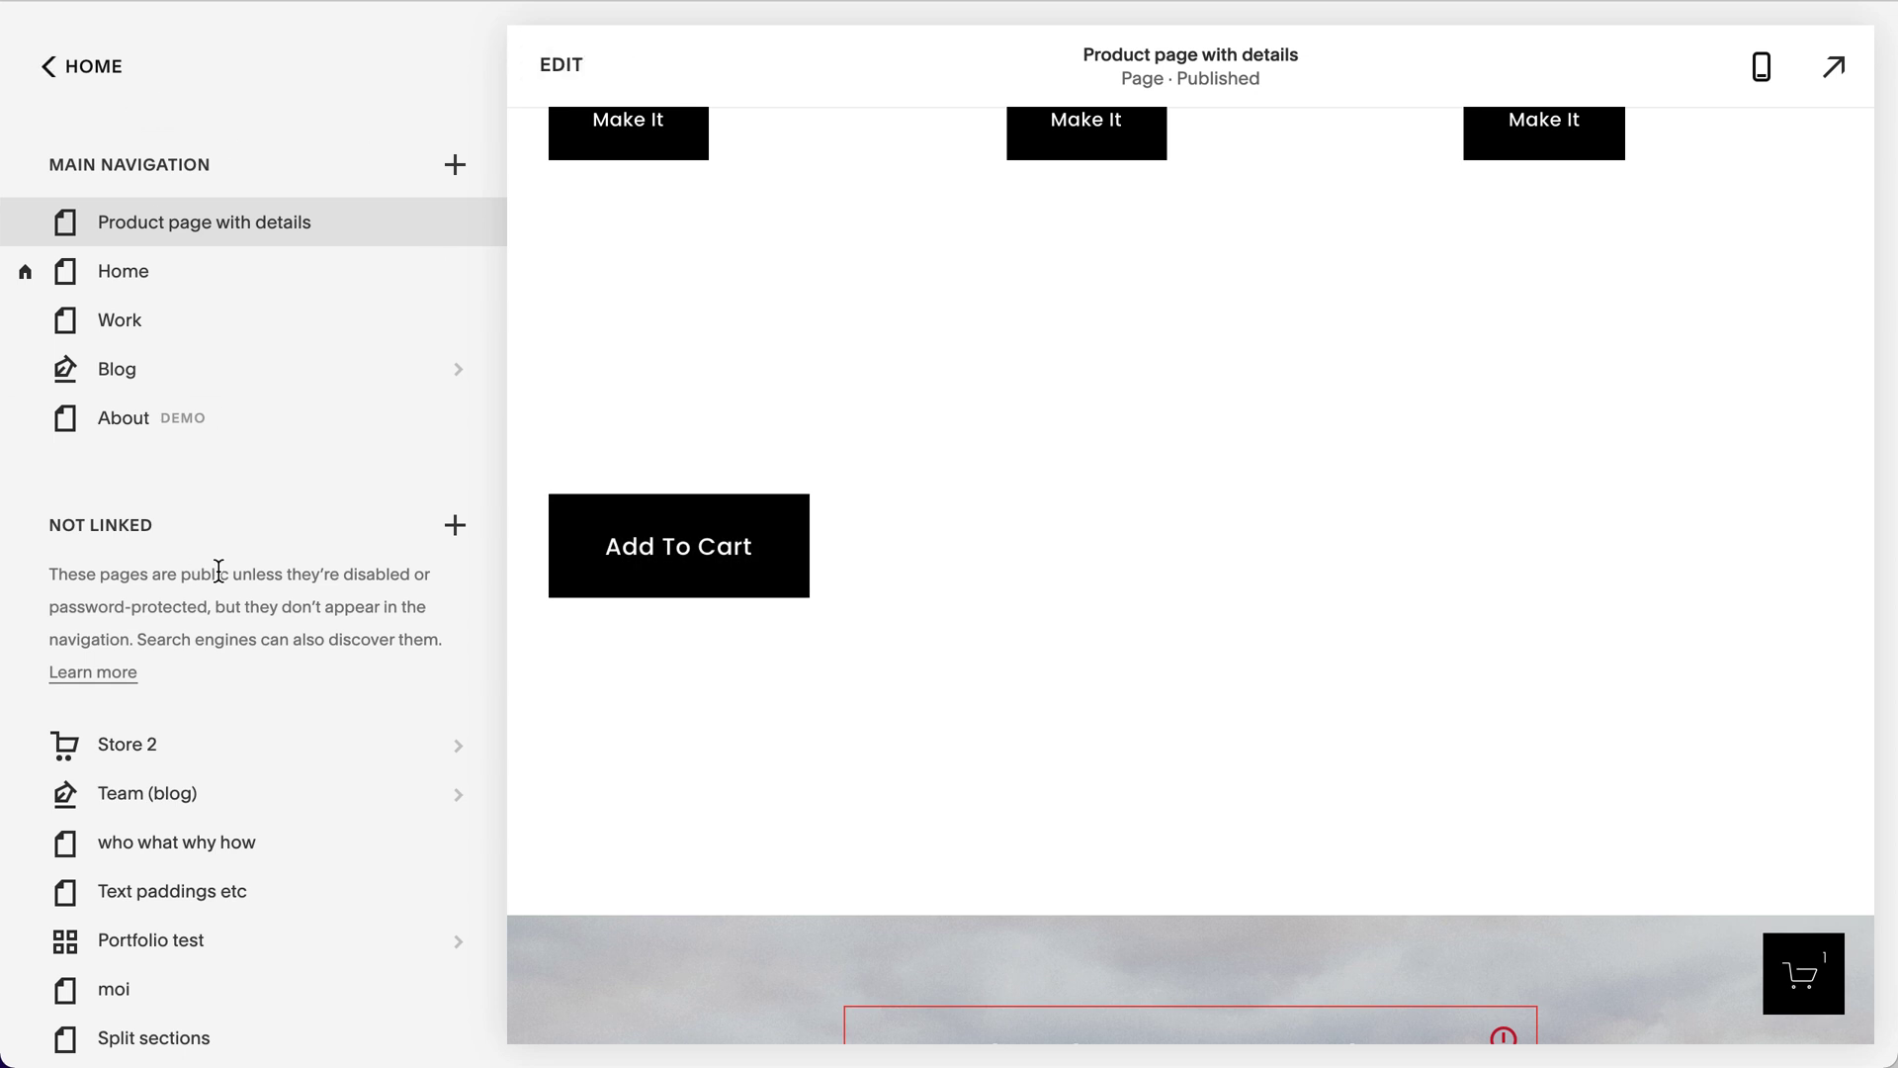
Edit Digital Product example from the Store 2 list and open its Custom Button settings.
click(254, 751)
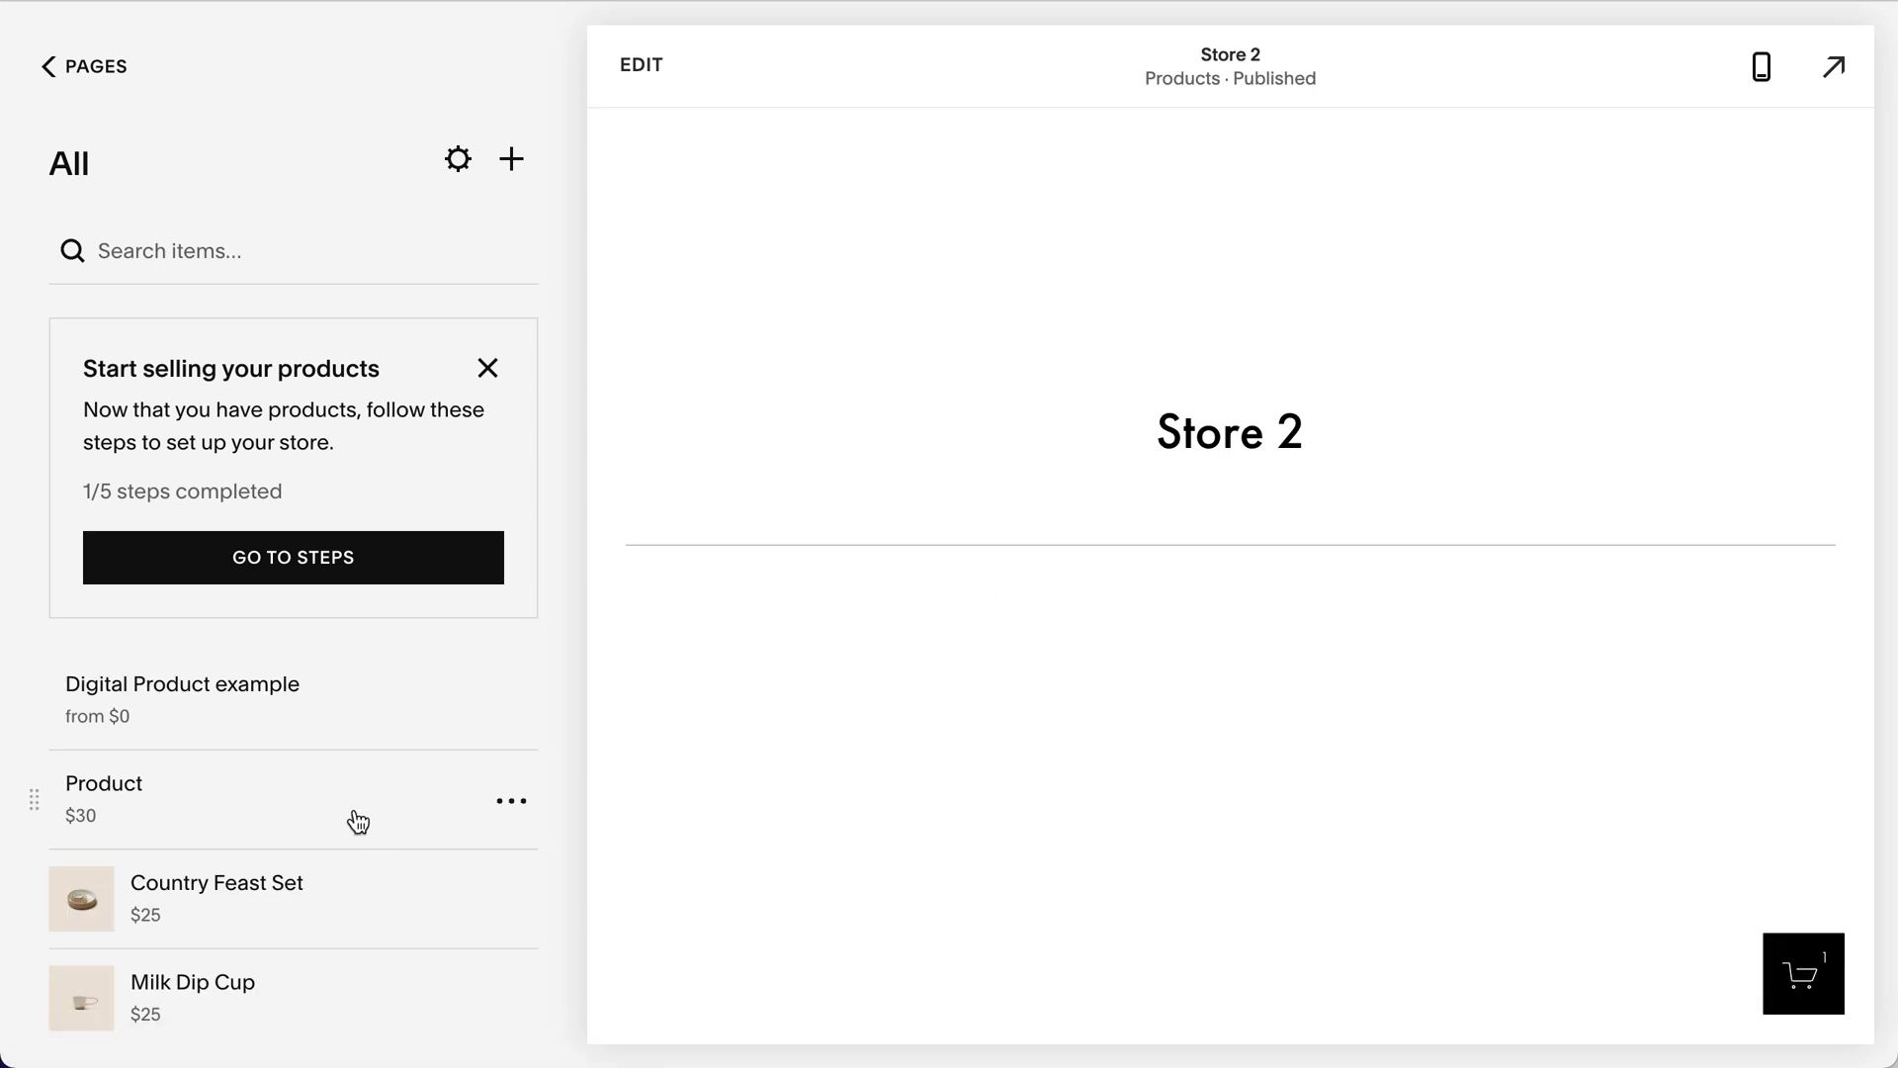
click(512, 702)
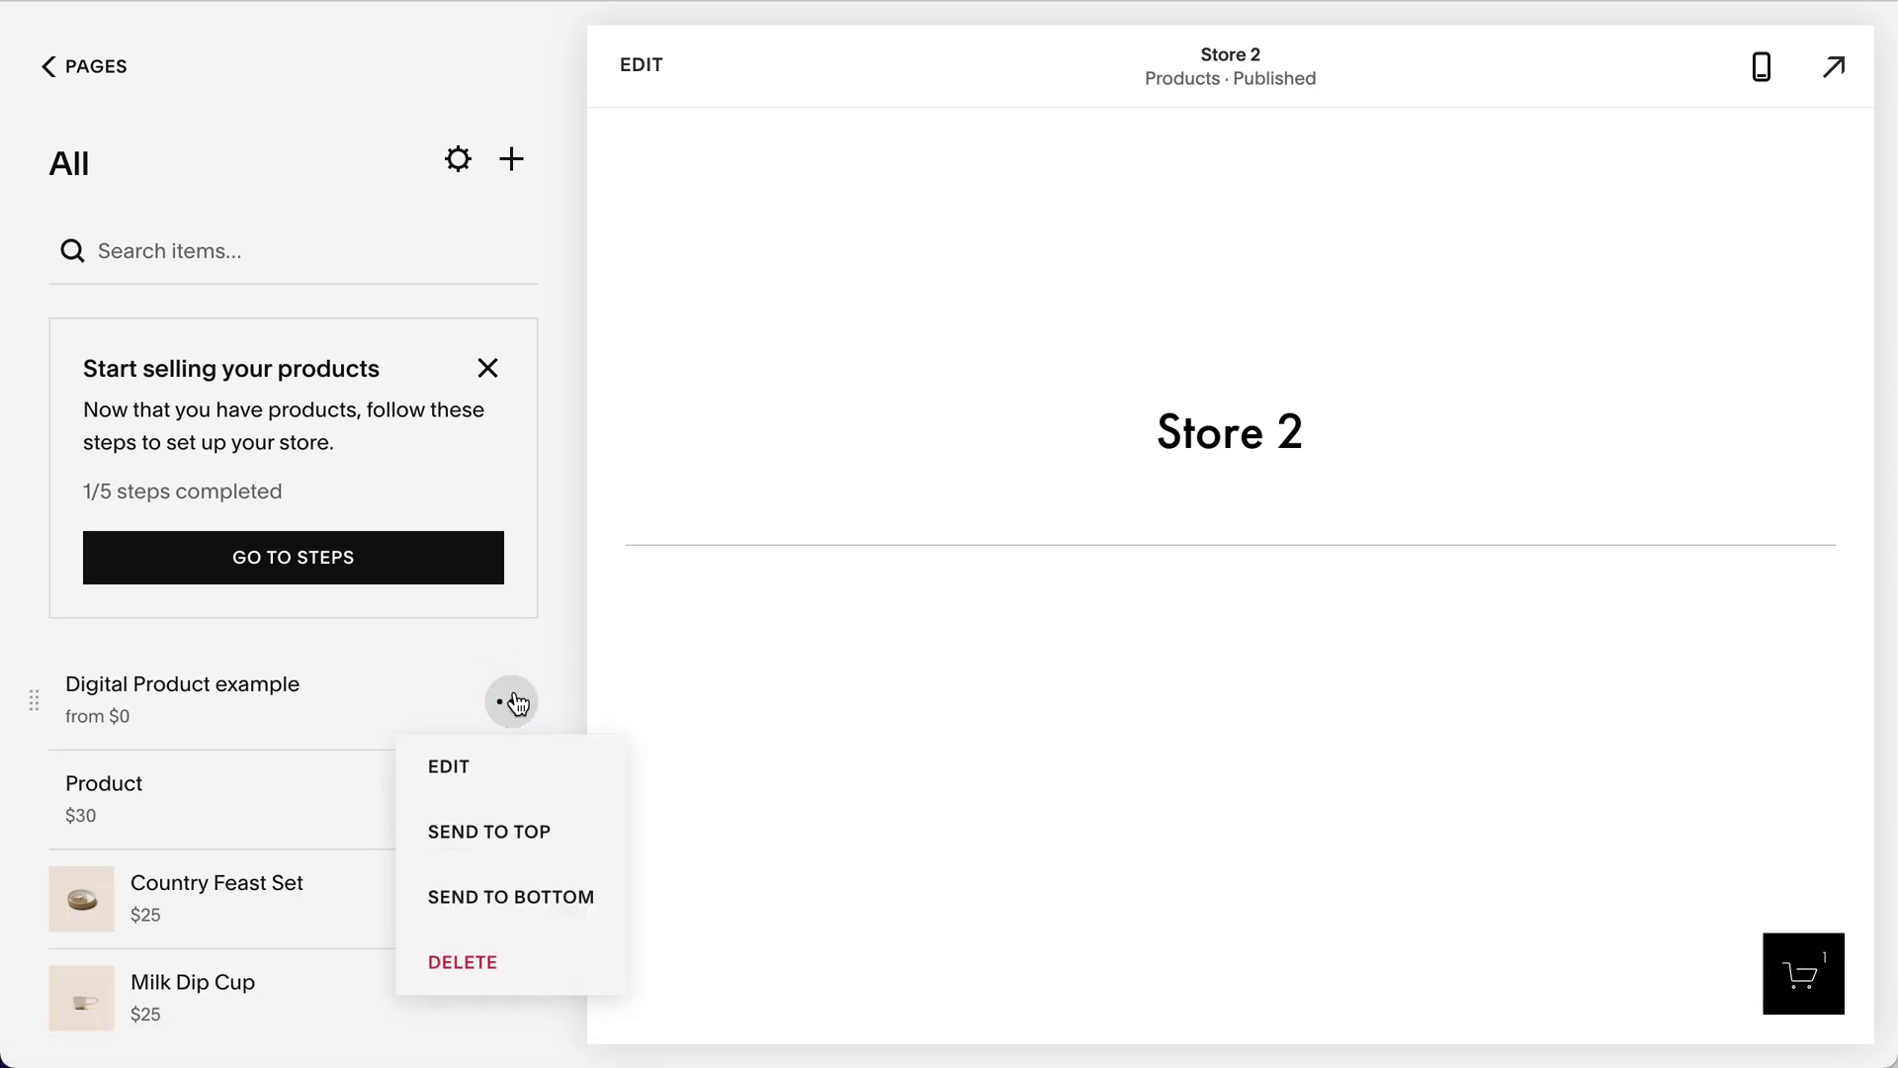
click(520, 775)
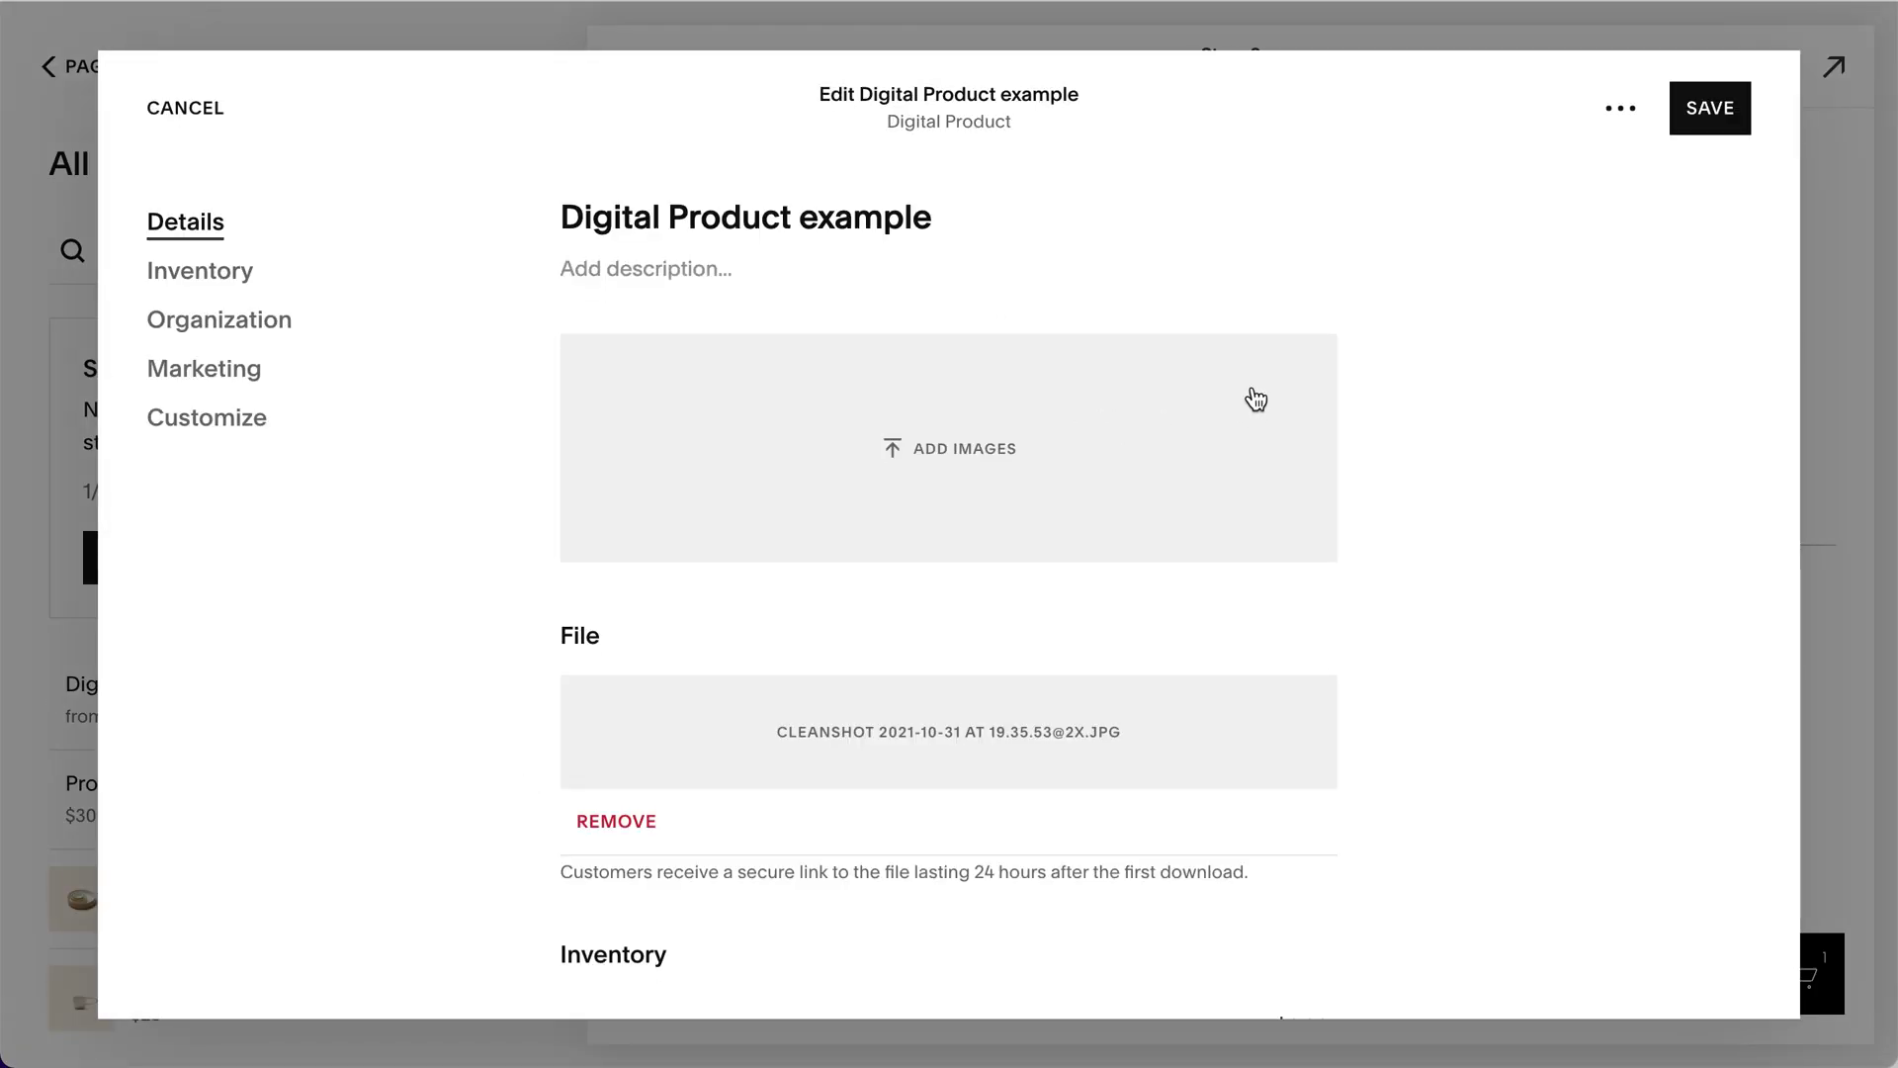
scroll(1256, 399, down, 15)
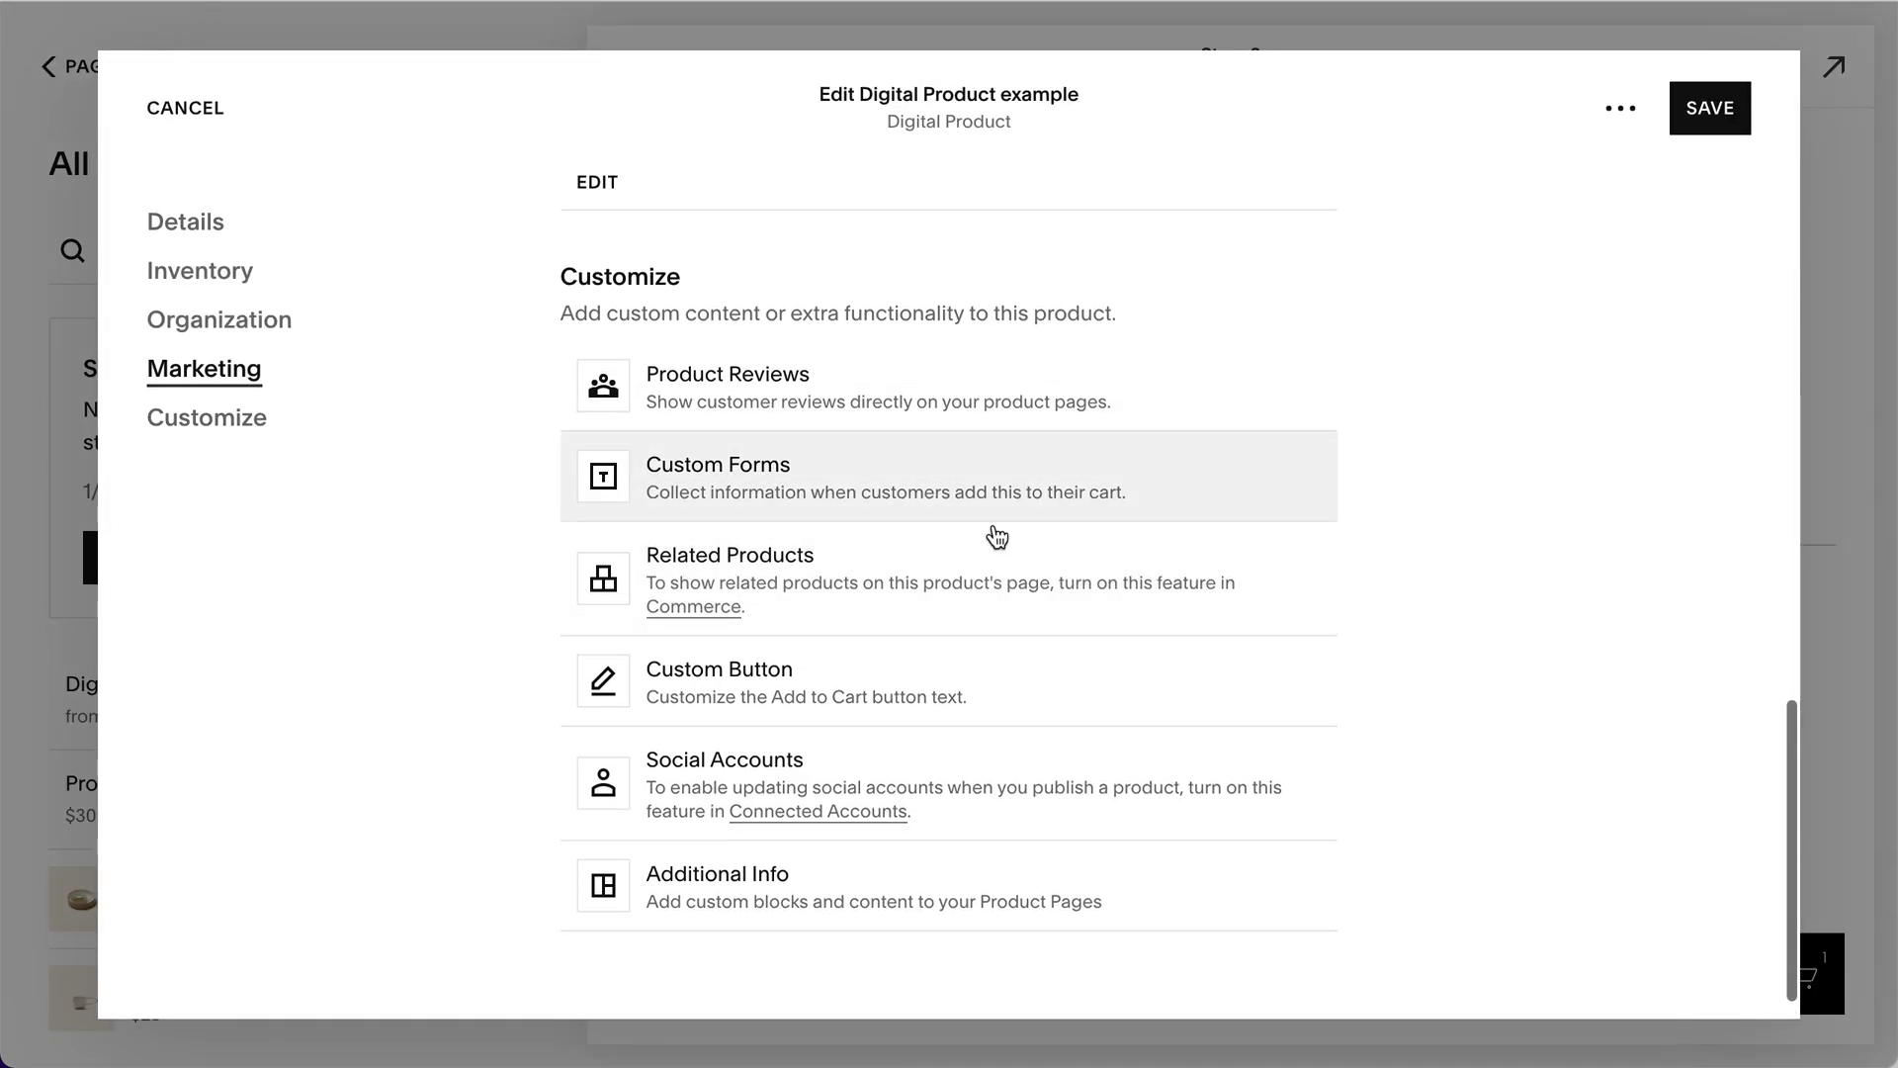
click(852, 689)
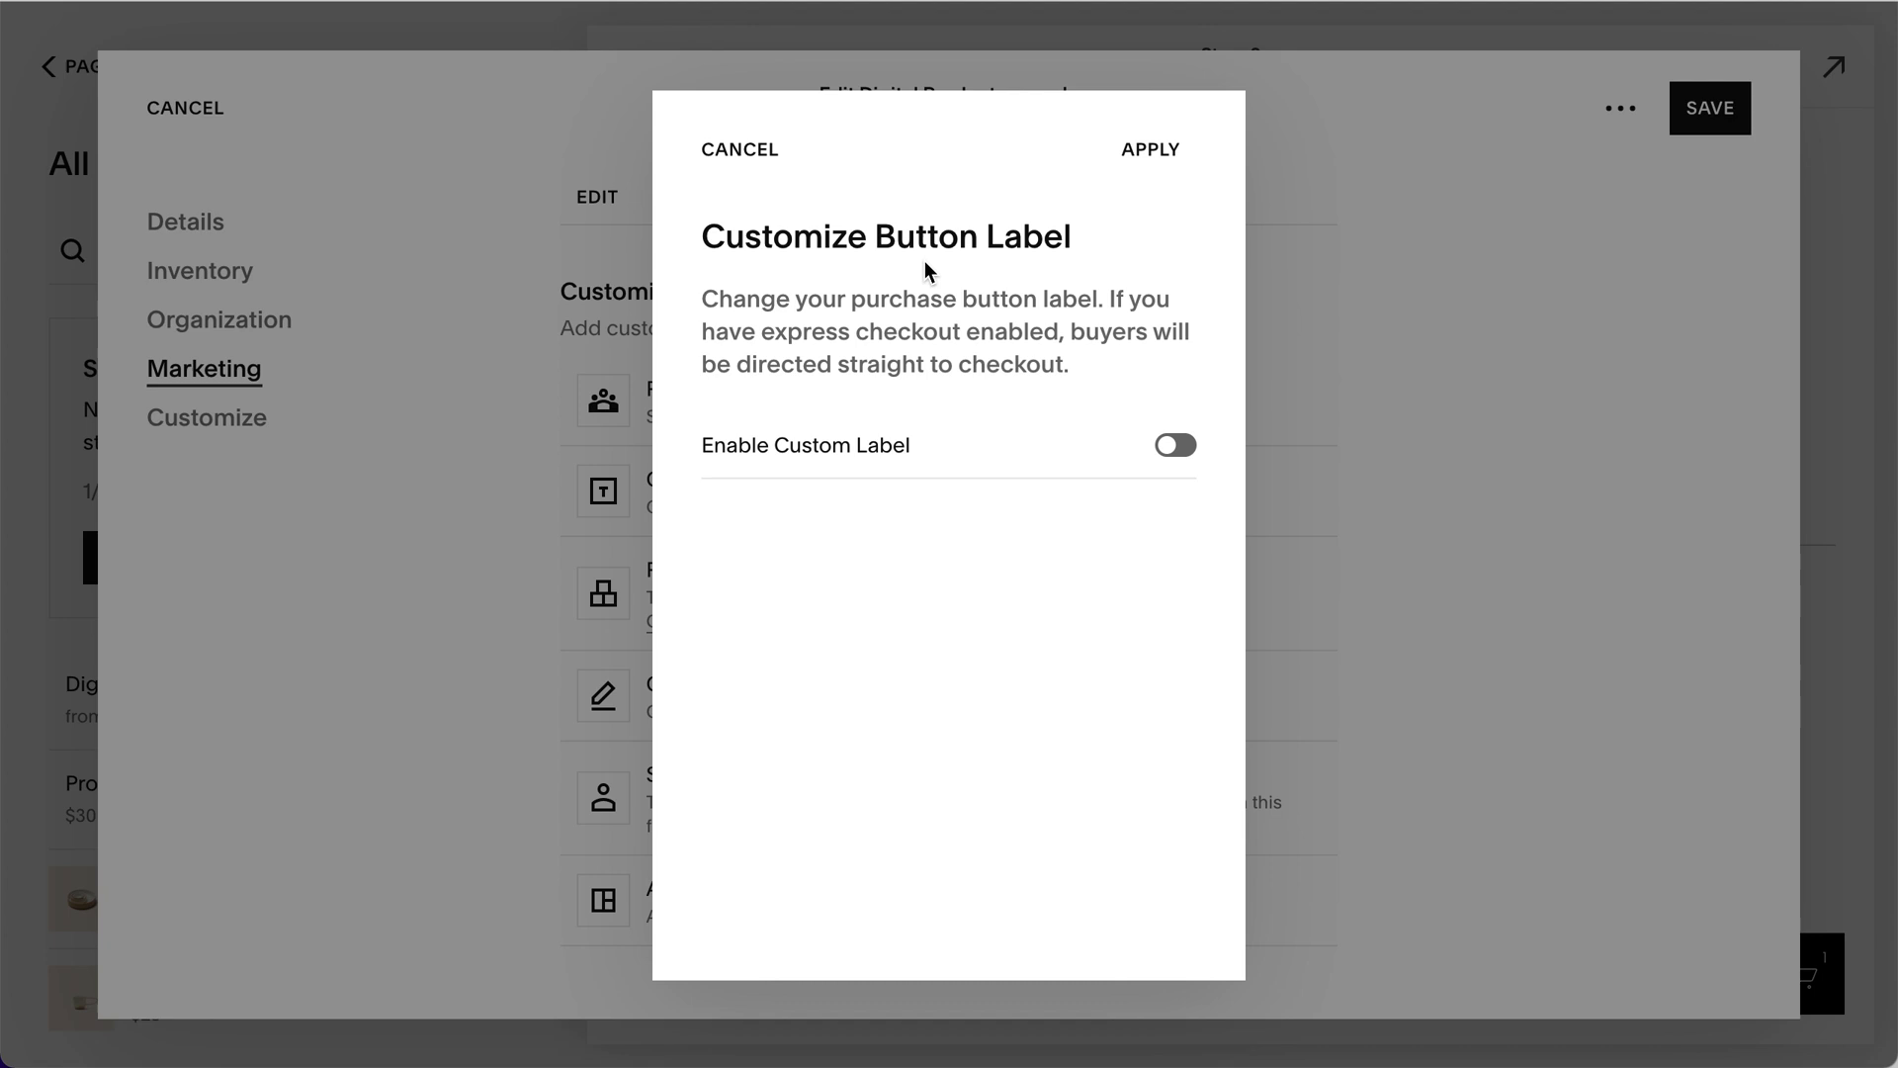
Replace the Add To Cart label with a custom 'BUY NOW' label copied from Reddit, then save.
key(super+2)
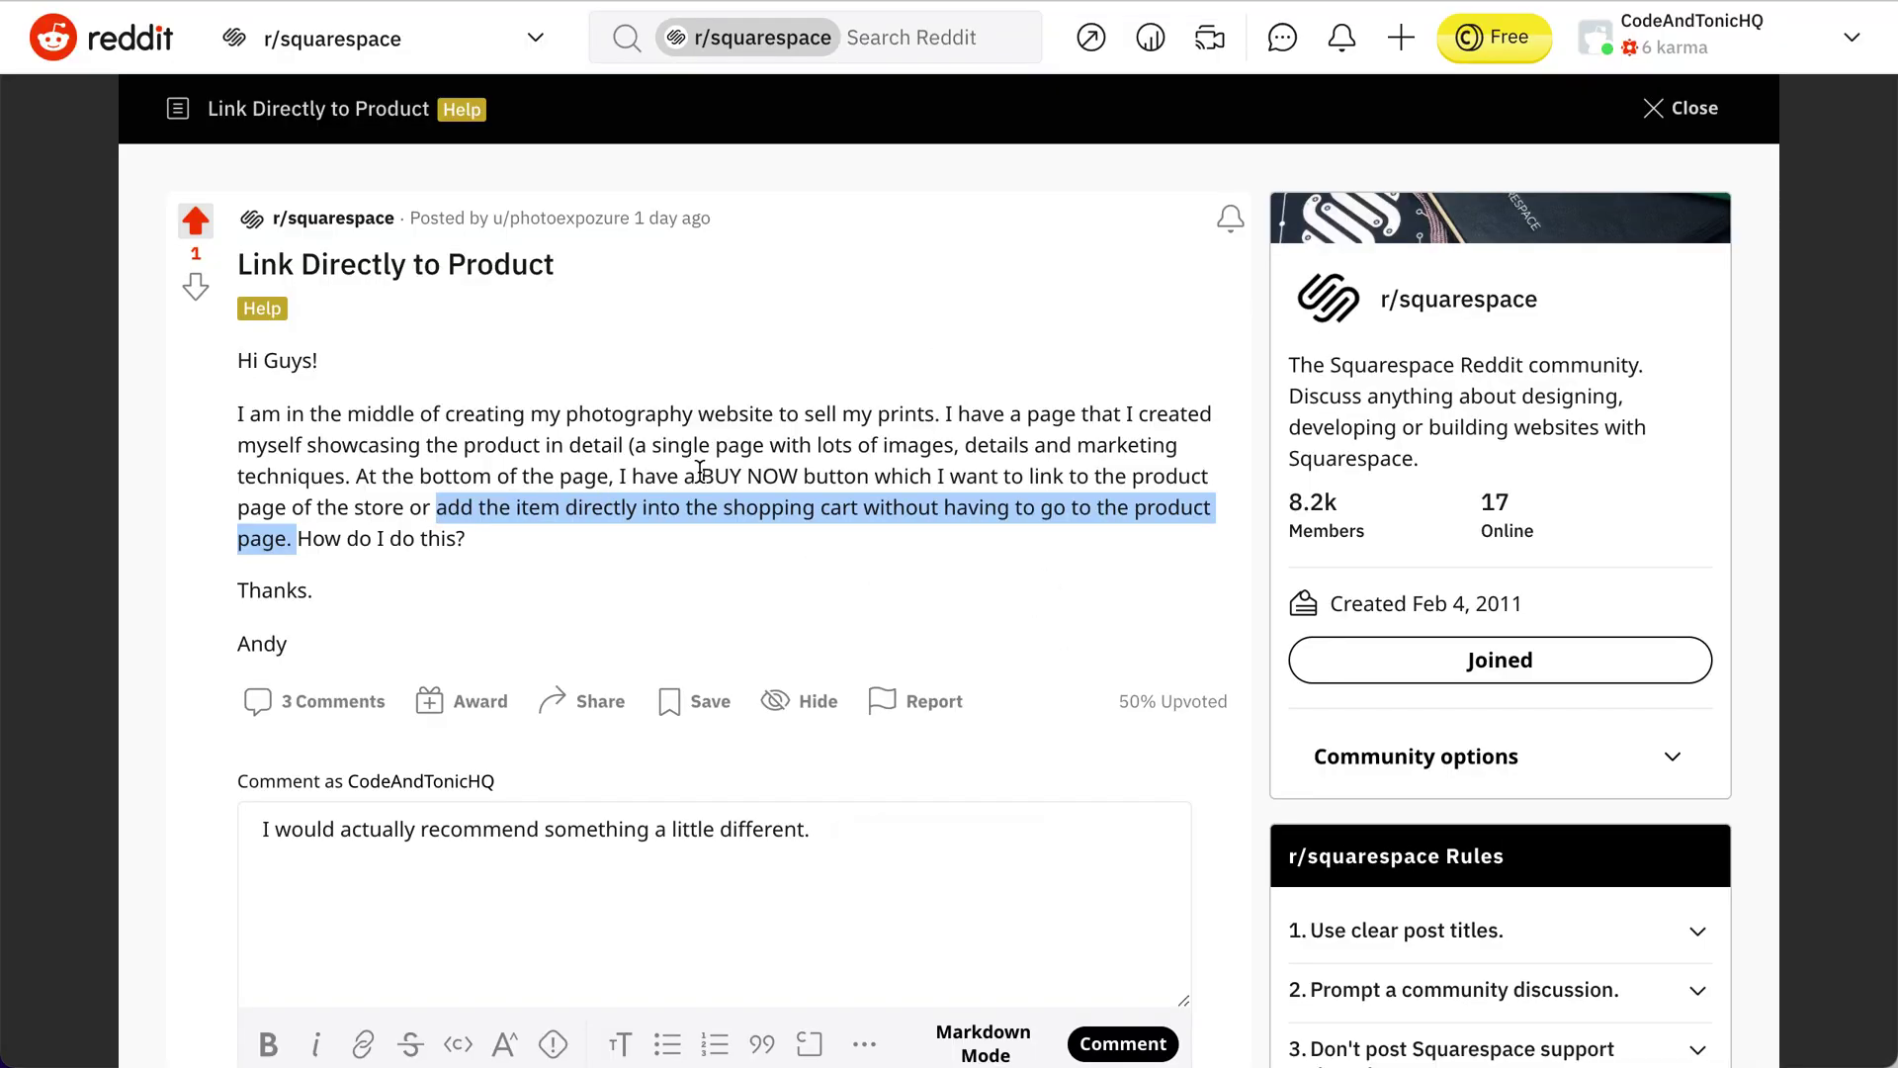
drag(700, 471, 801, 478)
key(super+c)
key(super+1)
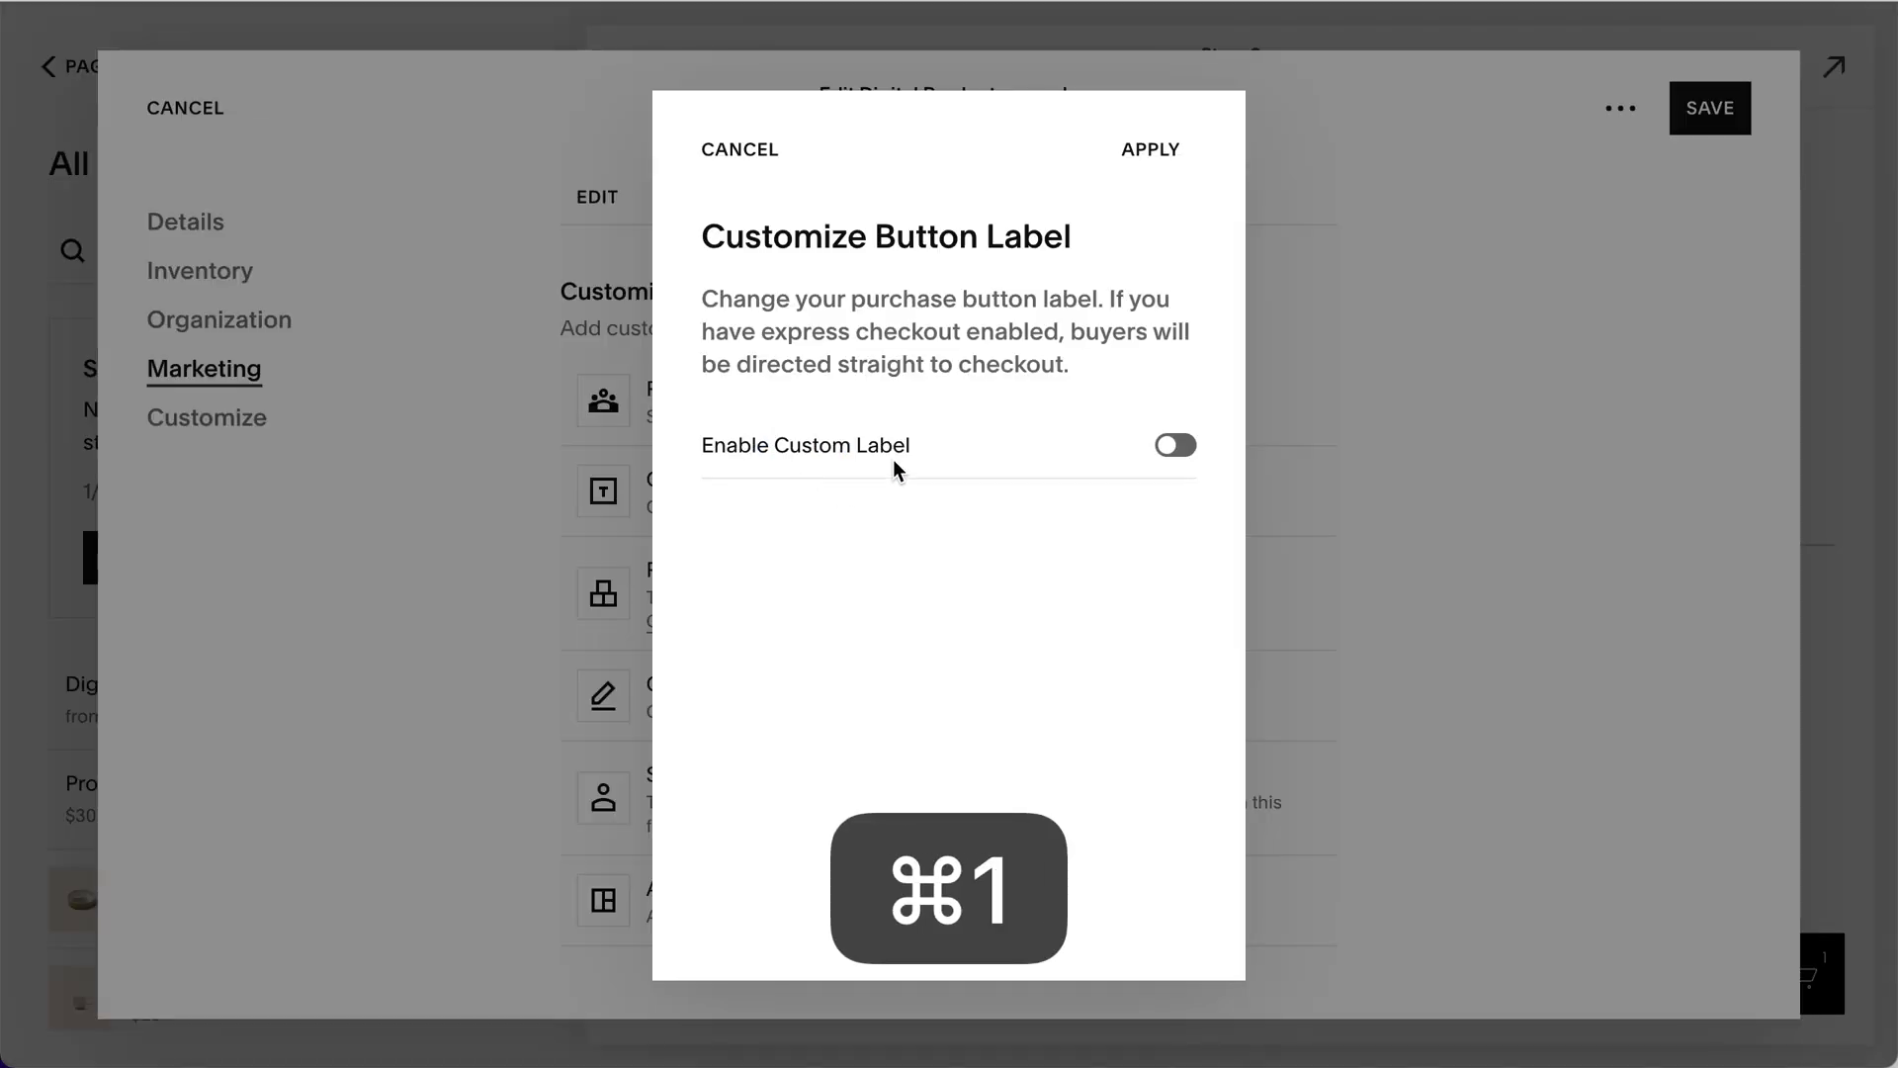
click(1168, 447)
click(827, 577)
key(super+a)
key(super+v)
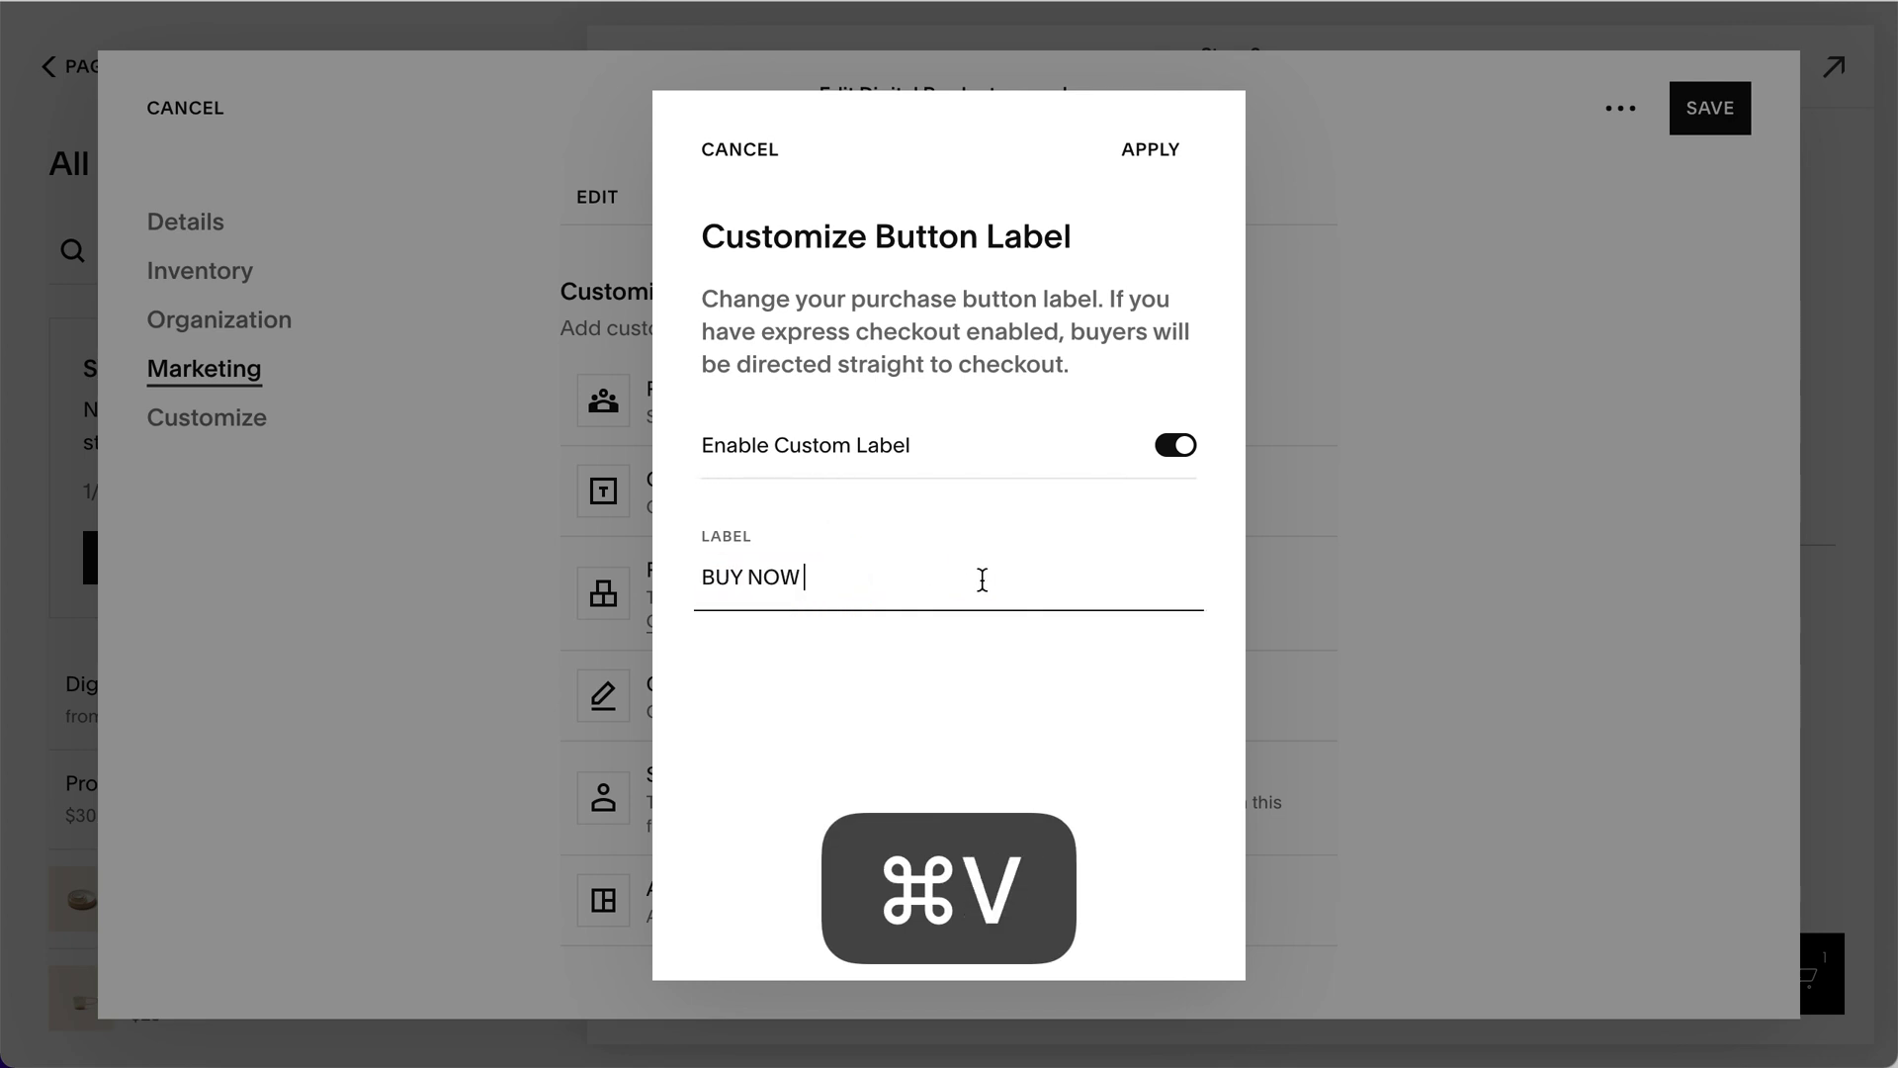
click(1153, 151)
click(1712, 112)
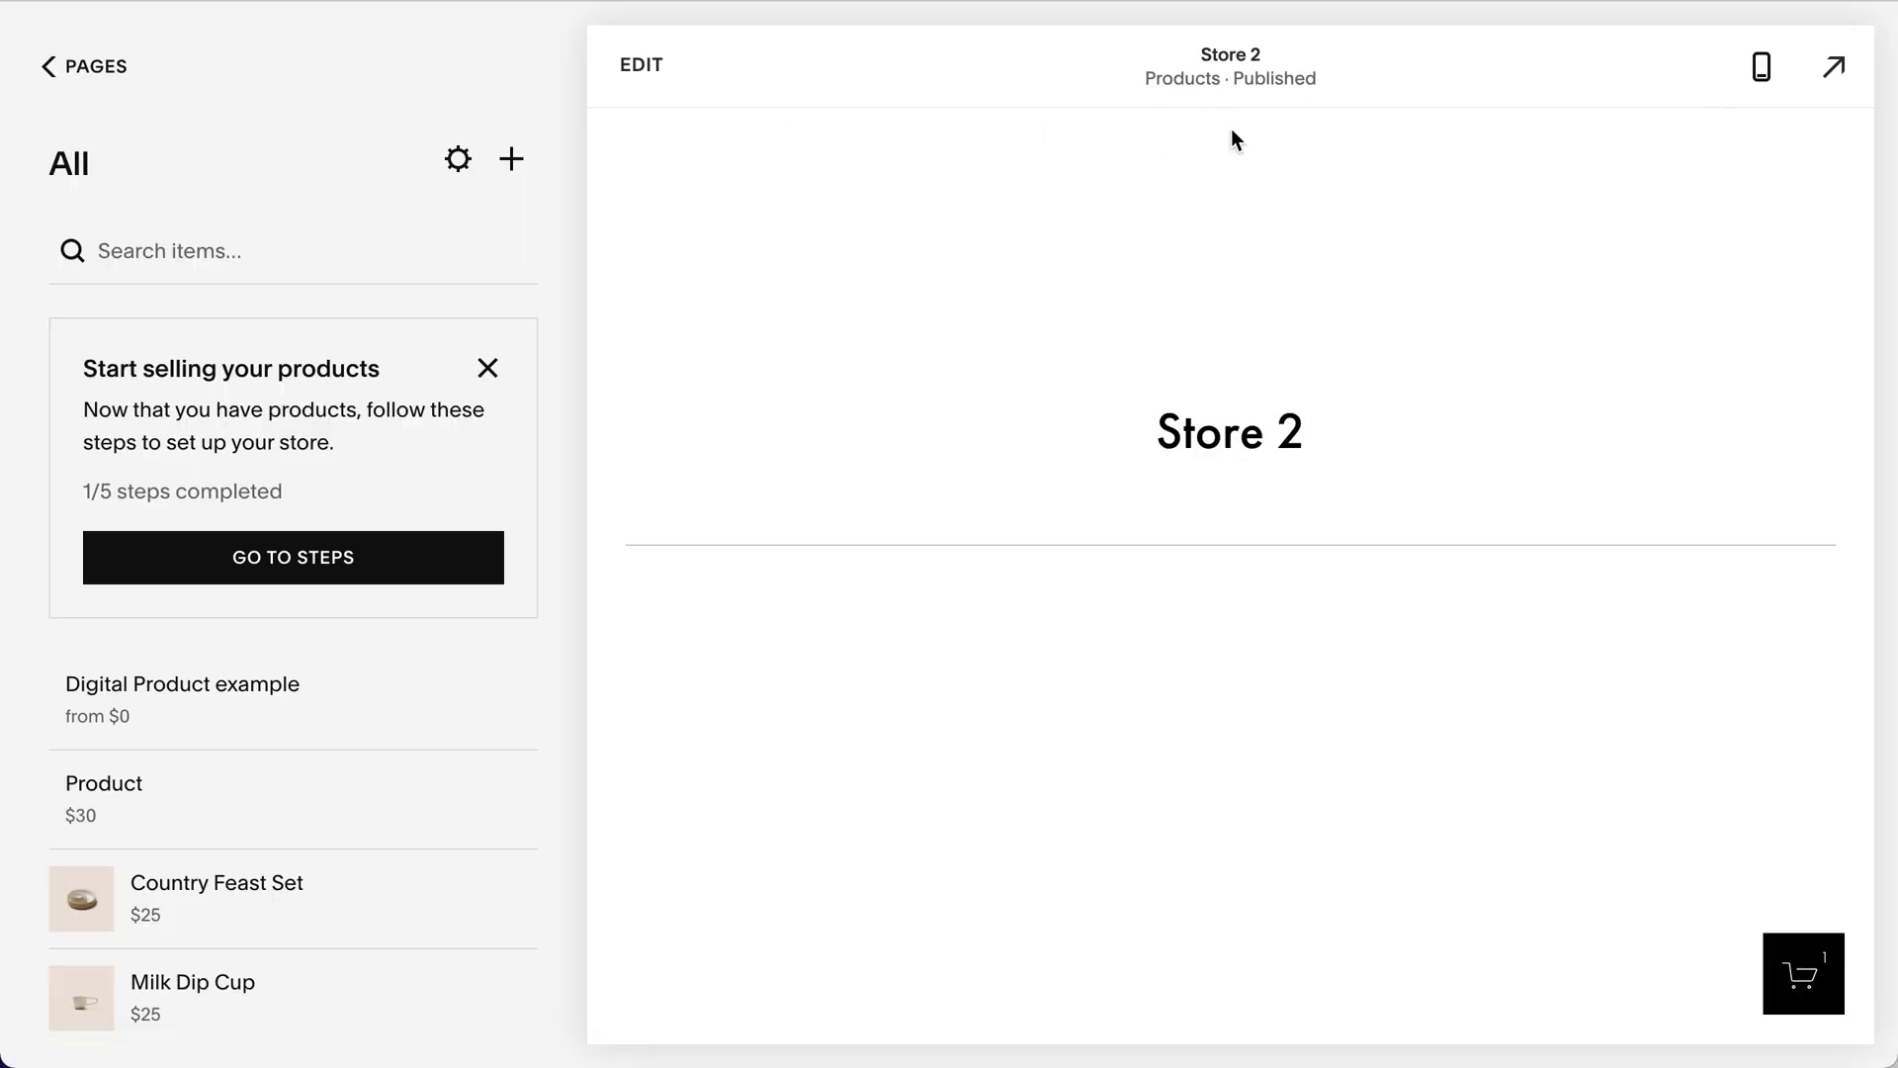
Go from the home page to Product page with details and check the BUY NOW button.
click(1219, 168)
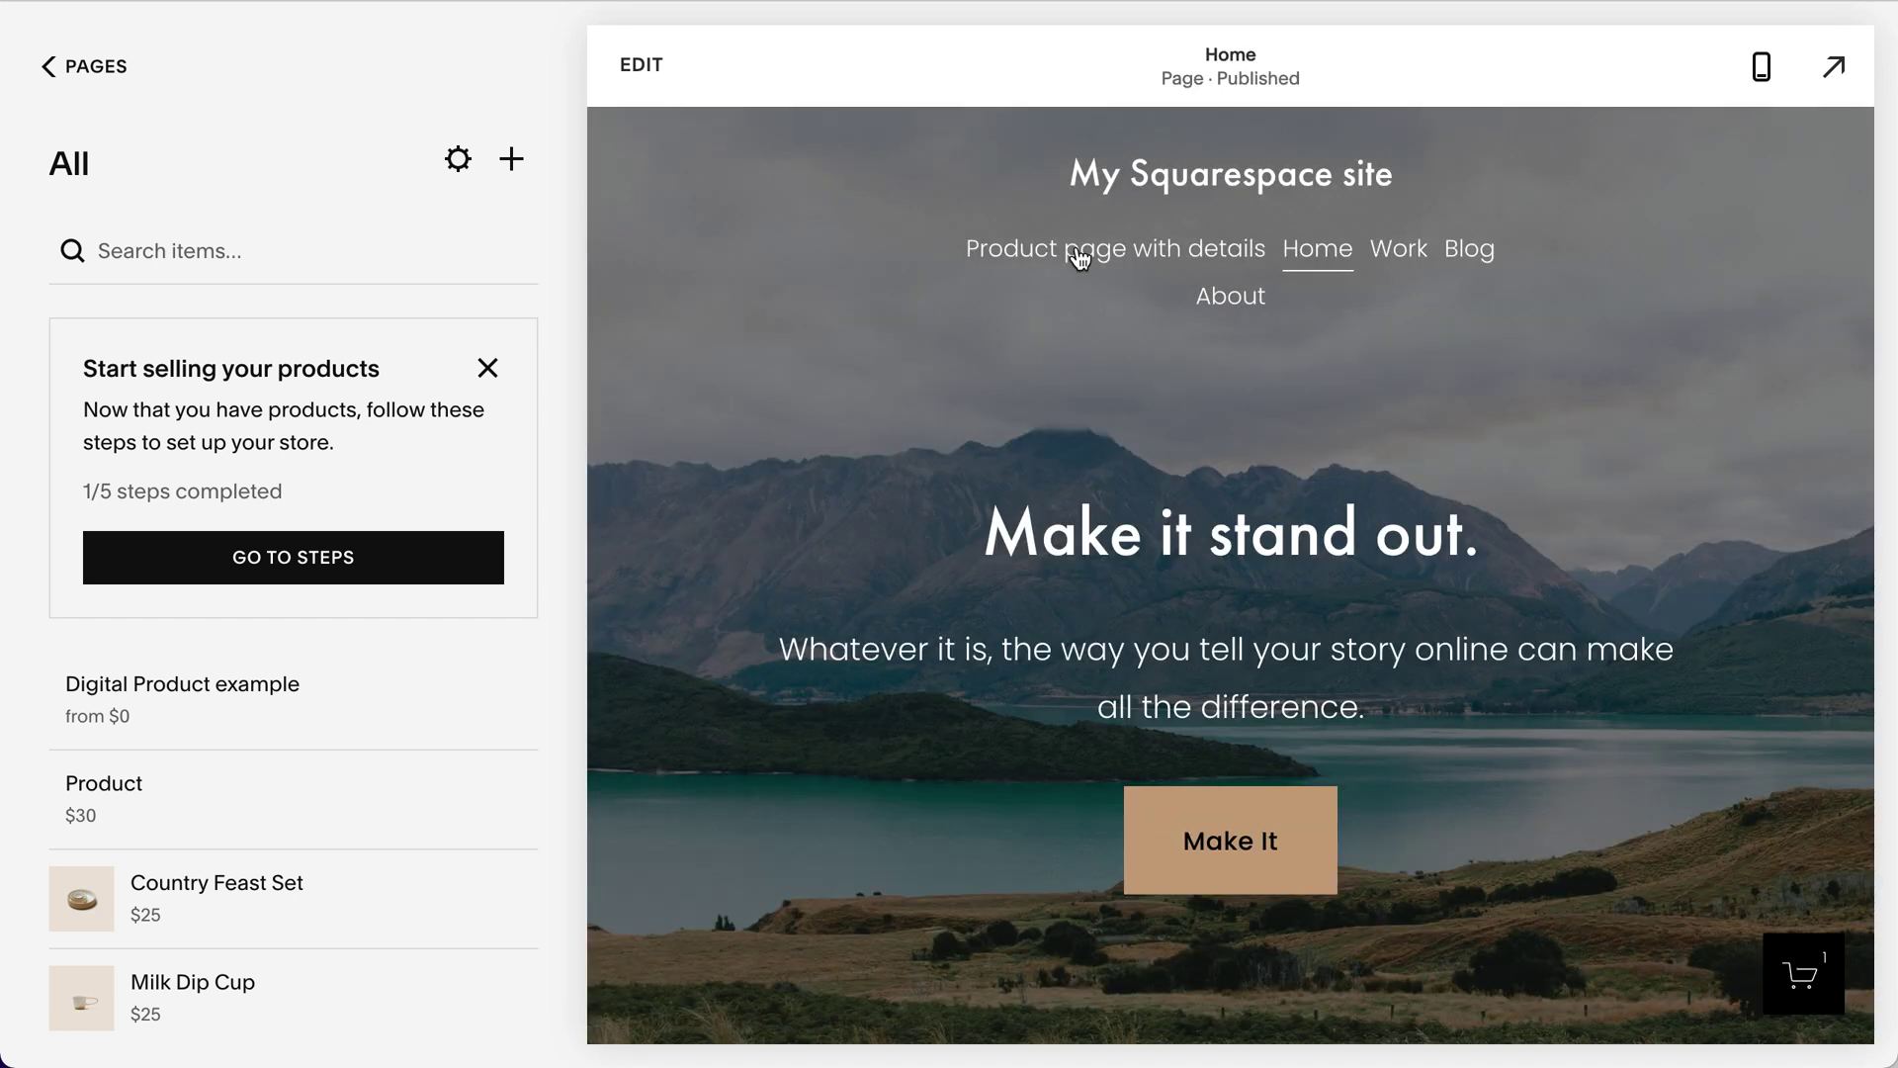
click(1078, 253)
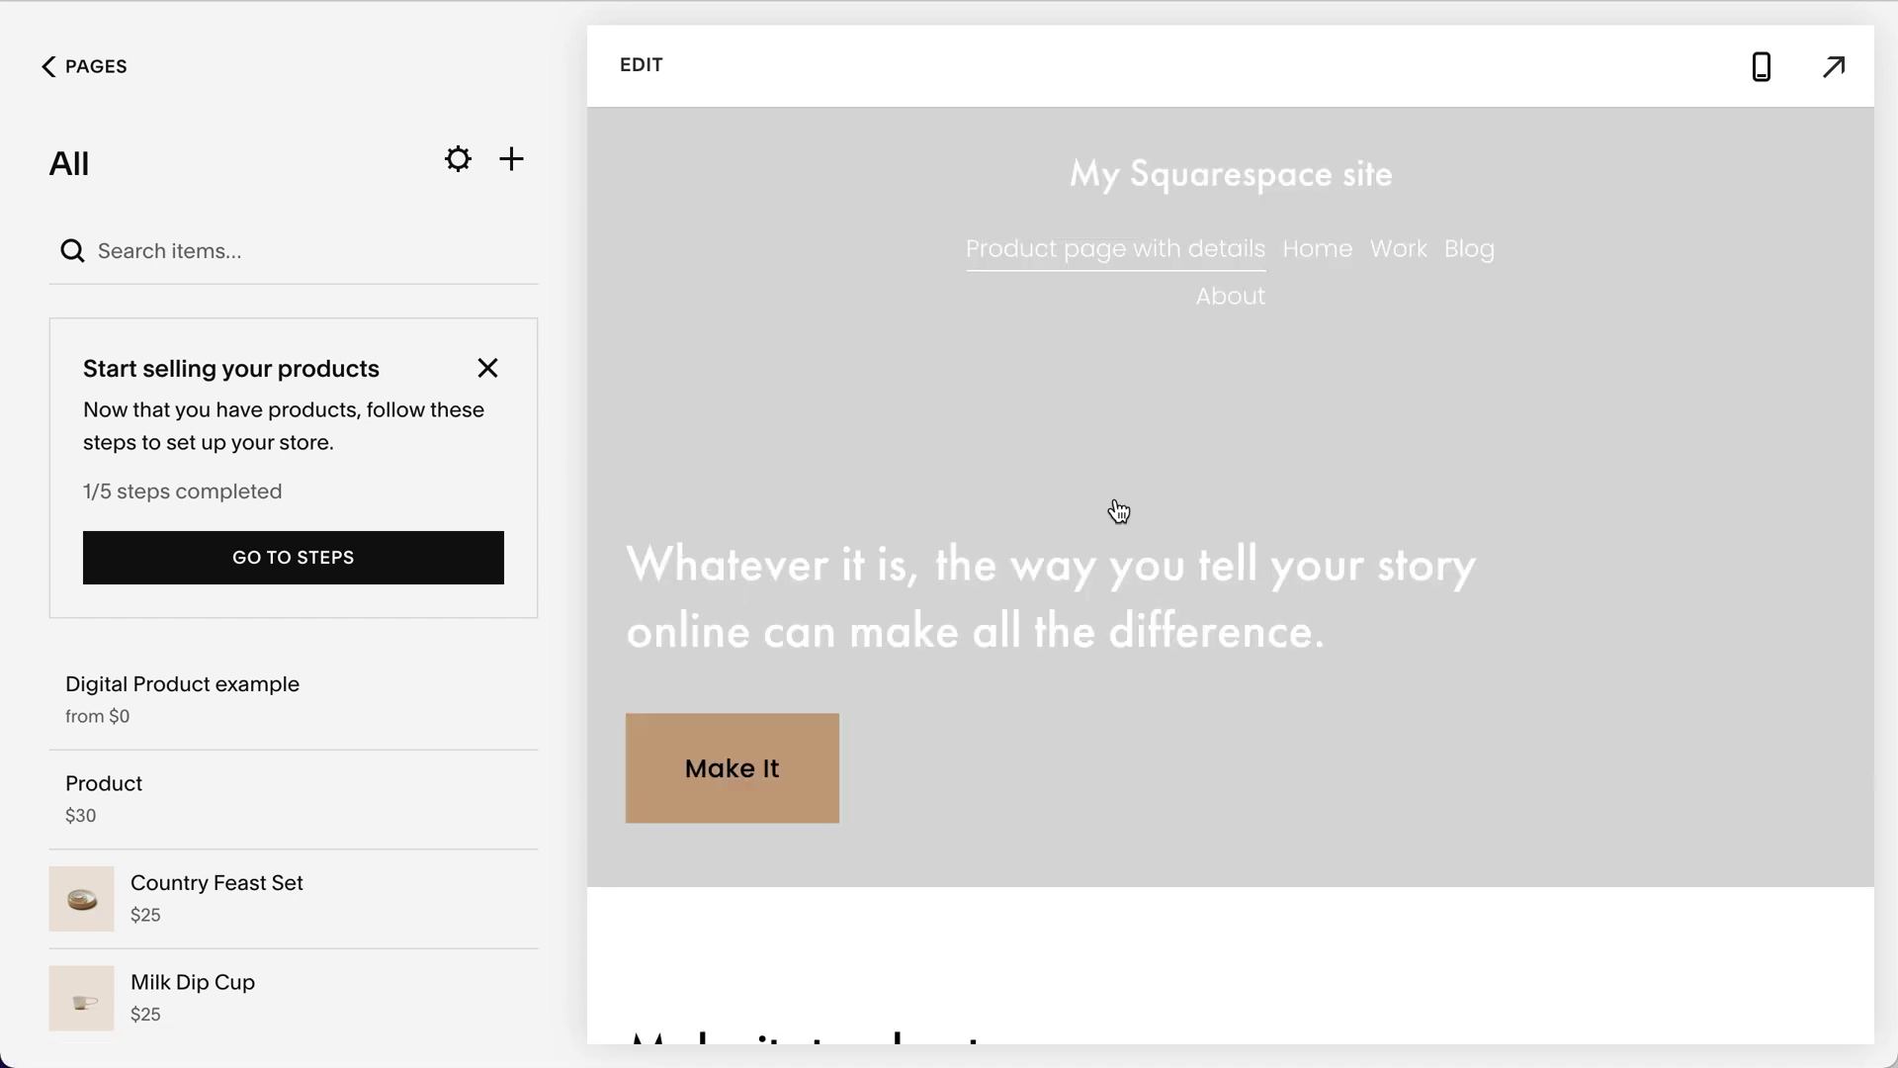
scroll(1046, 495, down, 10)
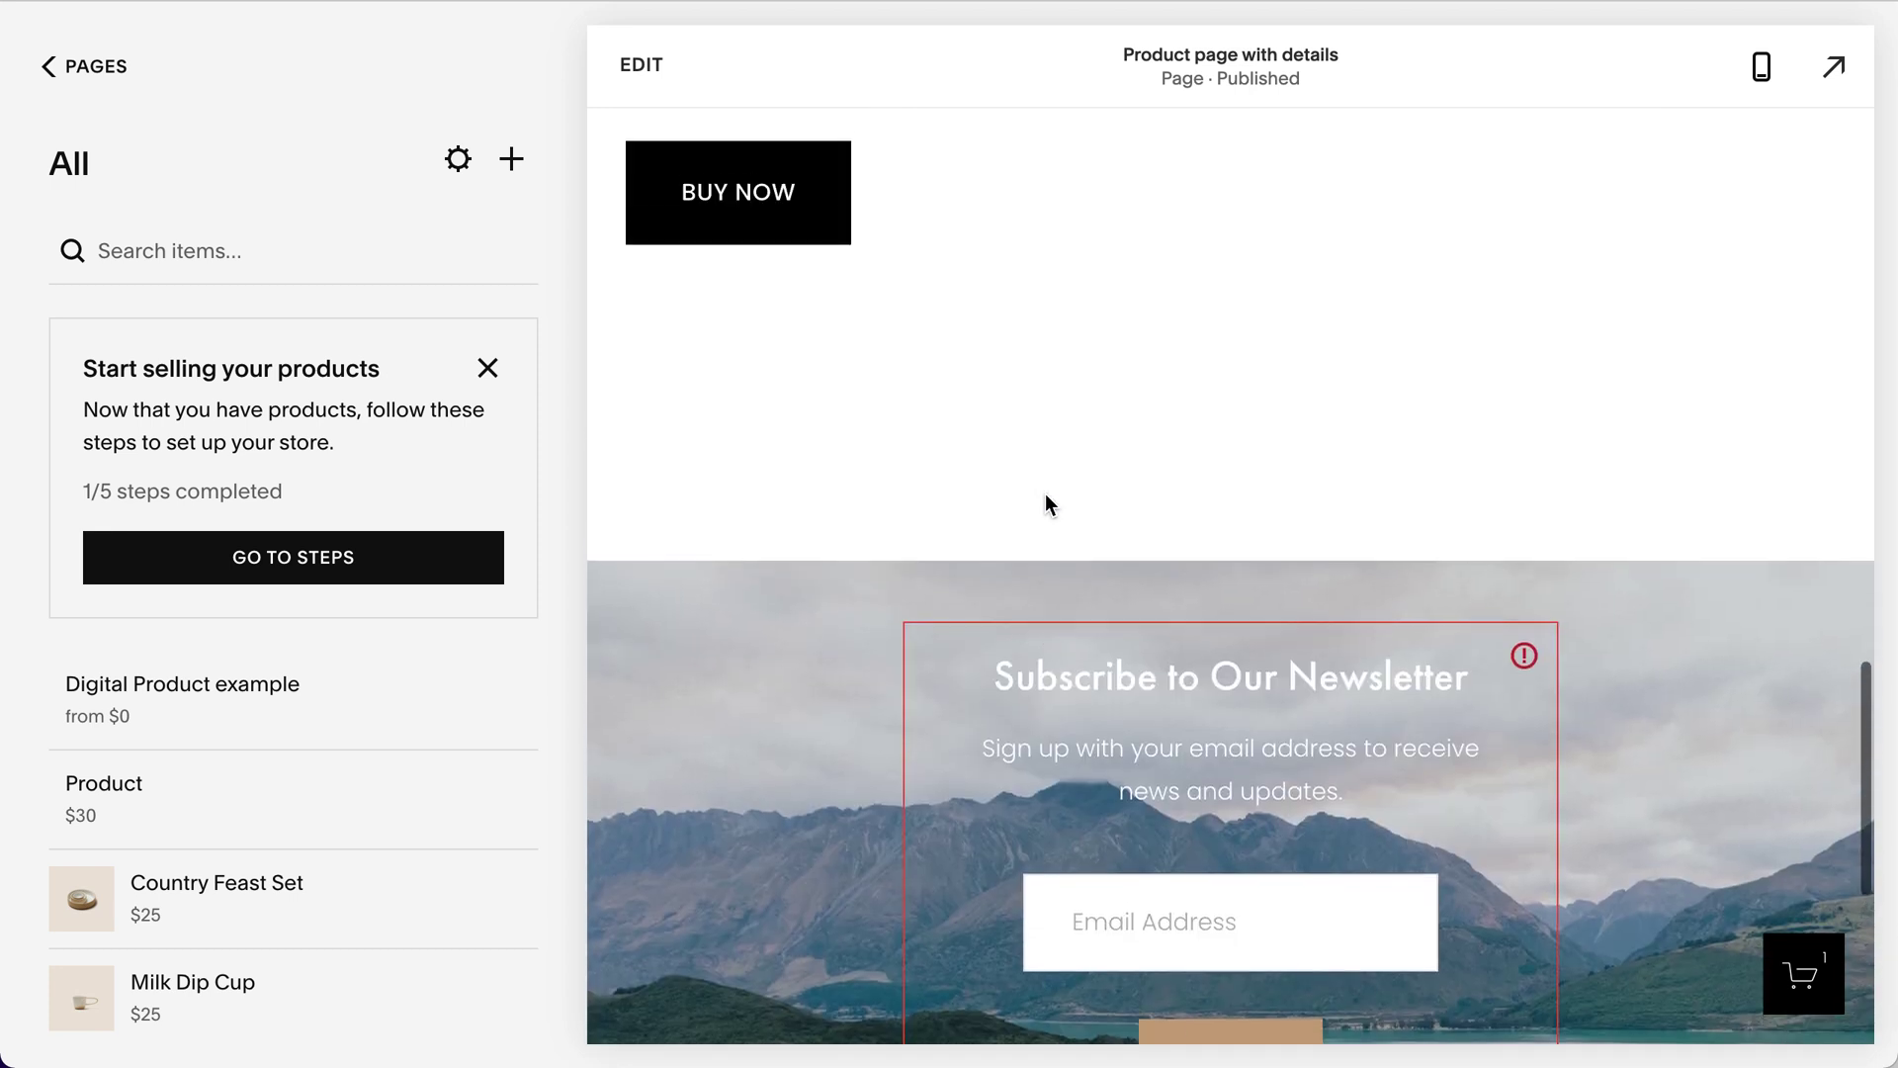
scroll(1046, 499, up, 3)
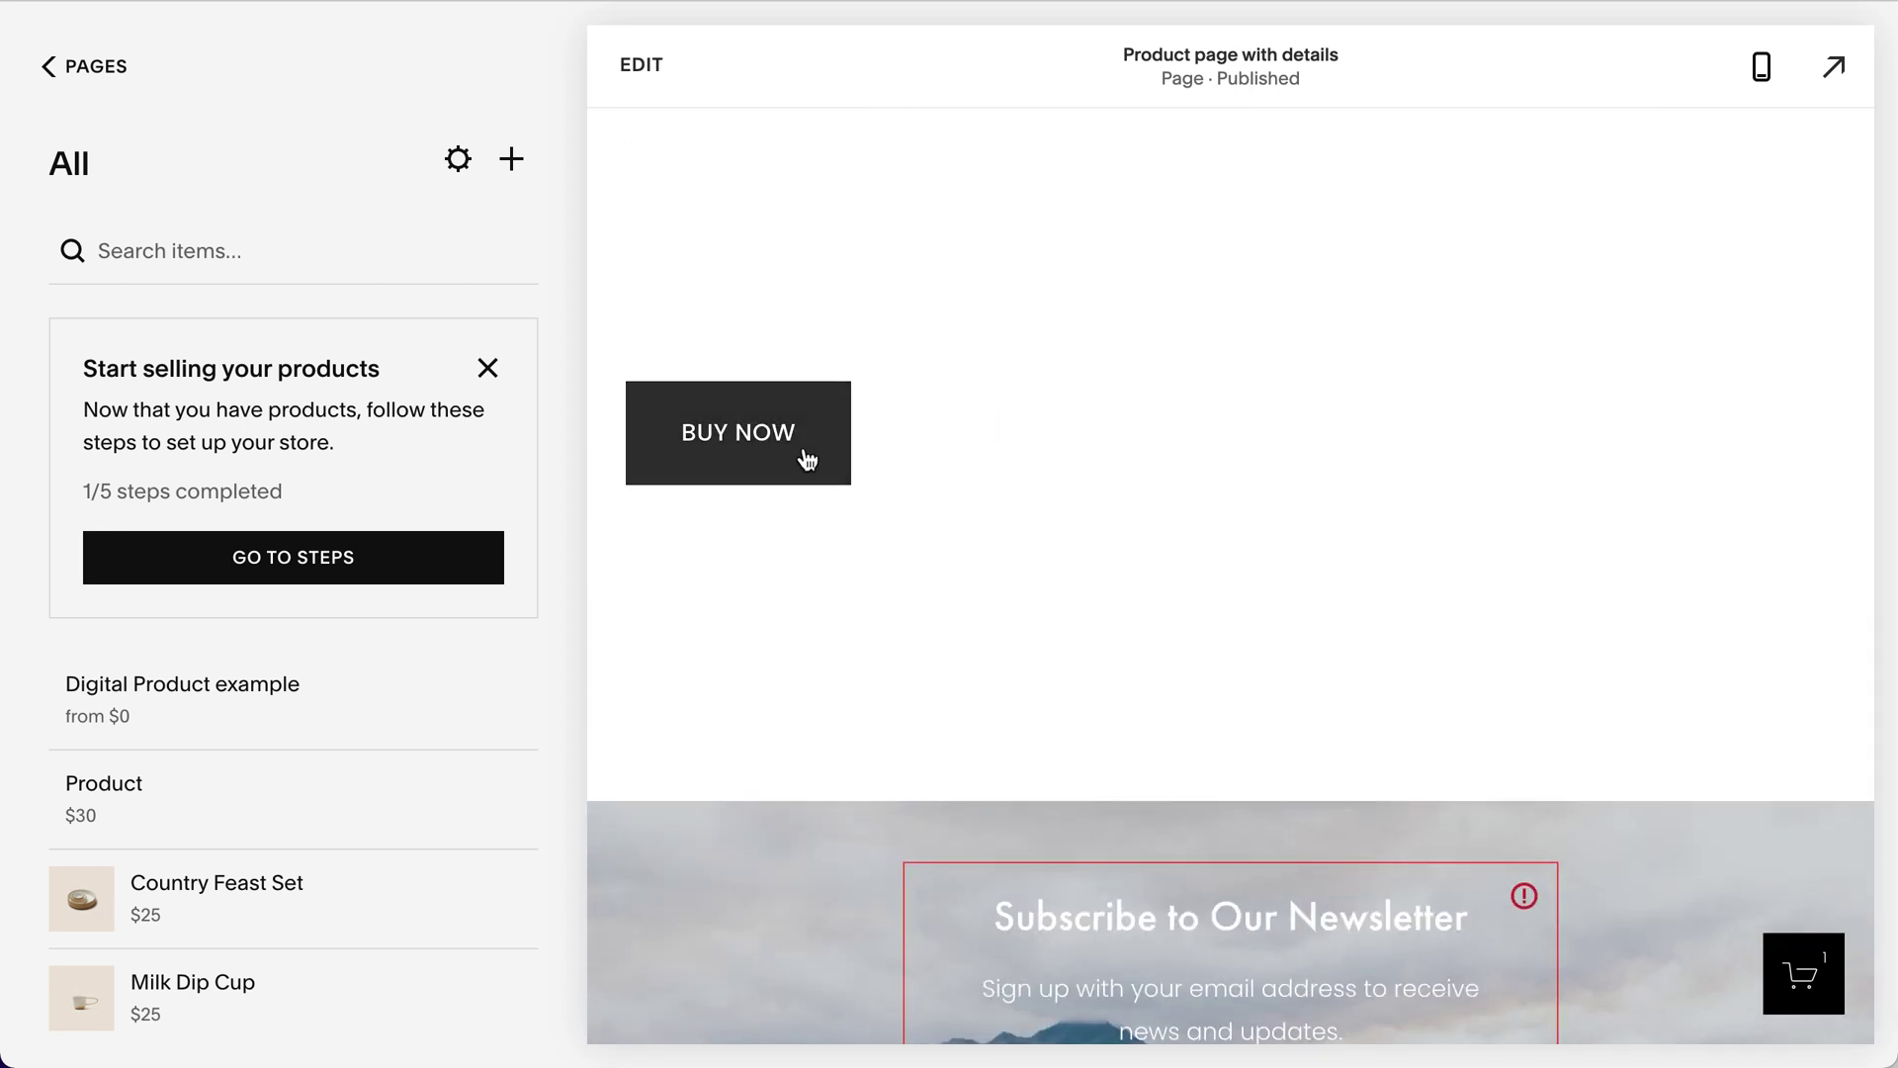
scroll(803, 457, up, 1)
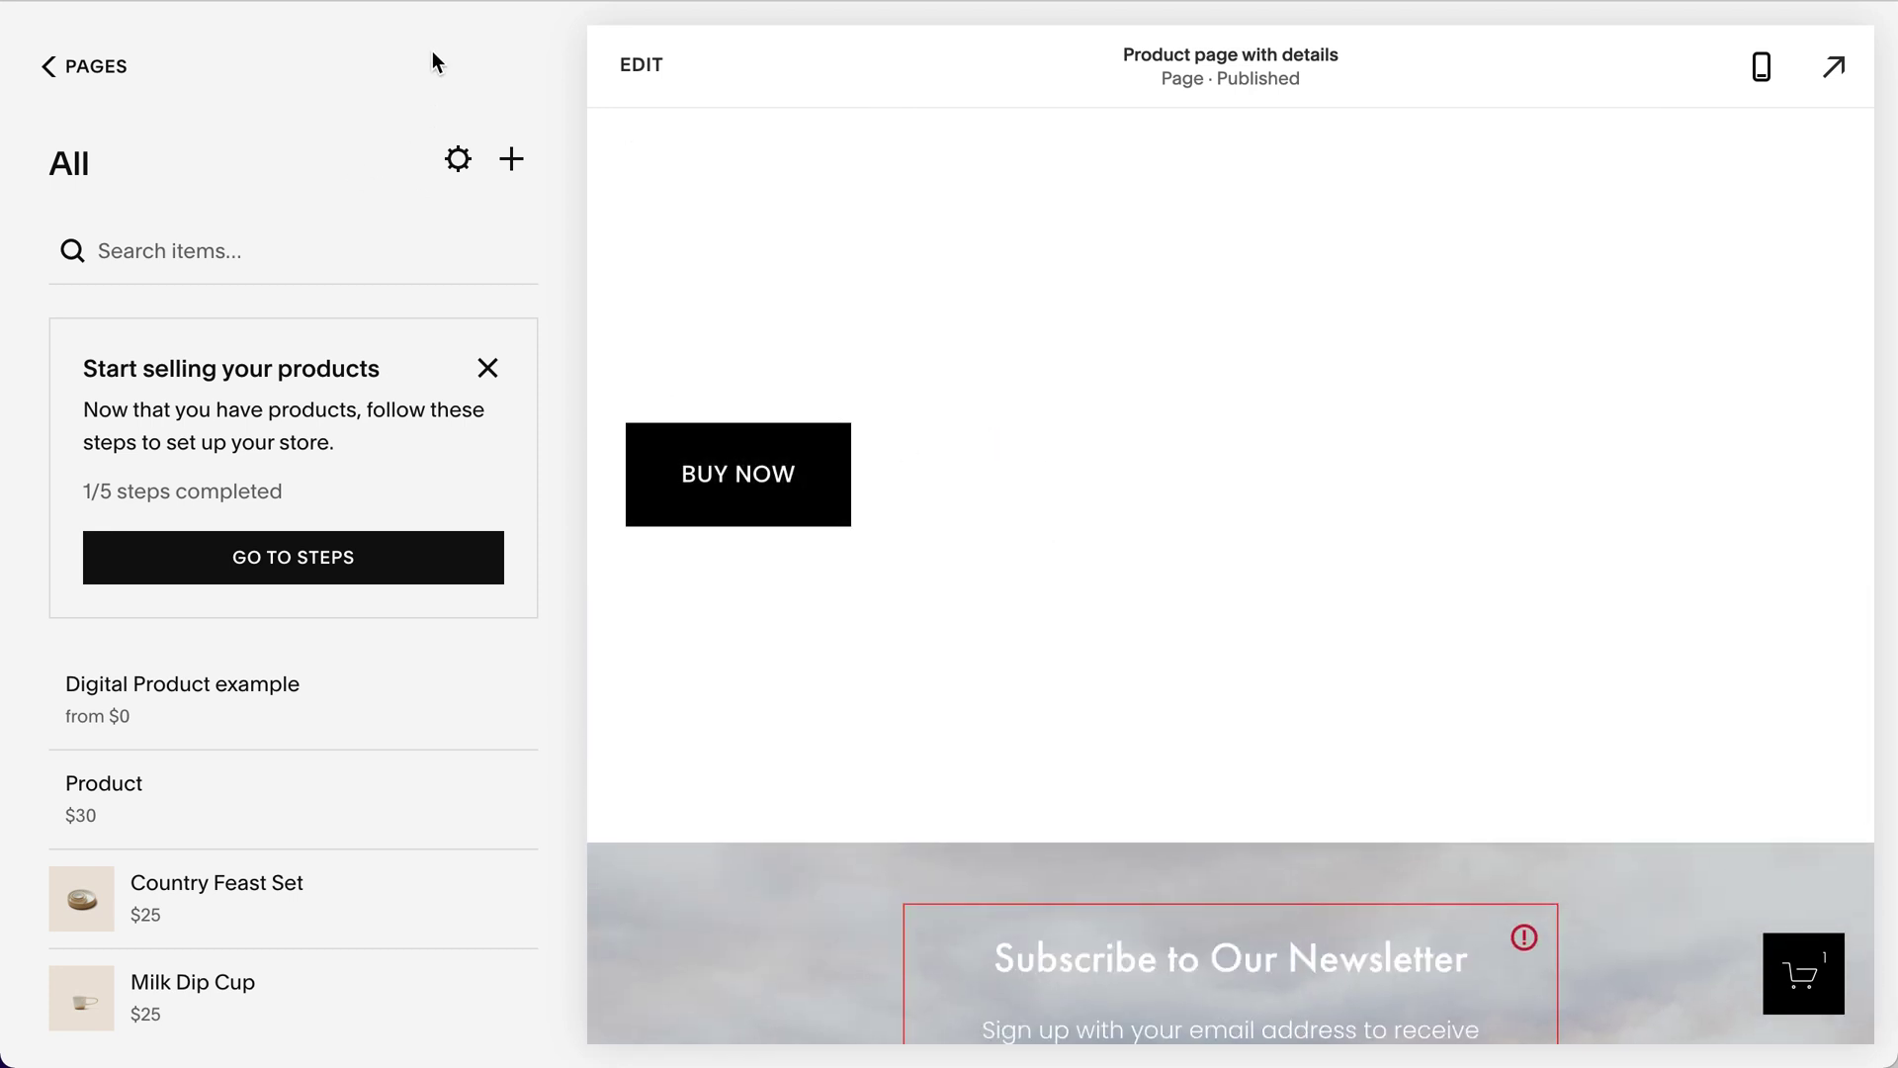
Find Checkout settings with the 'chec' search, tick Enable Express Checkout and save.
key(slash)
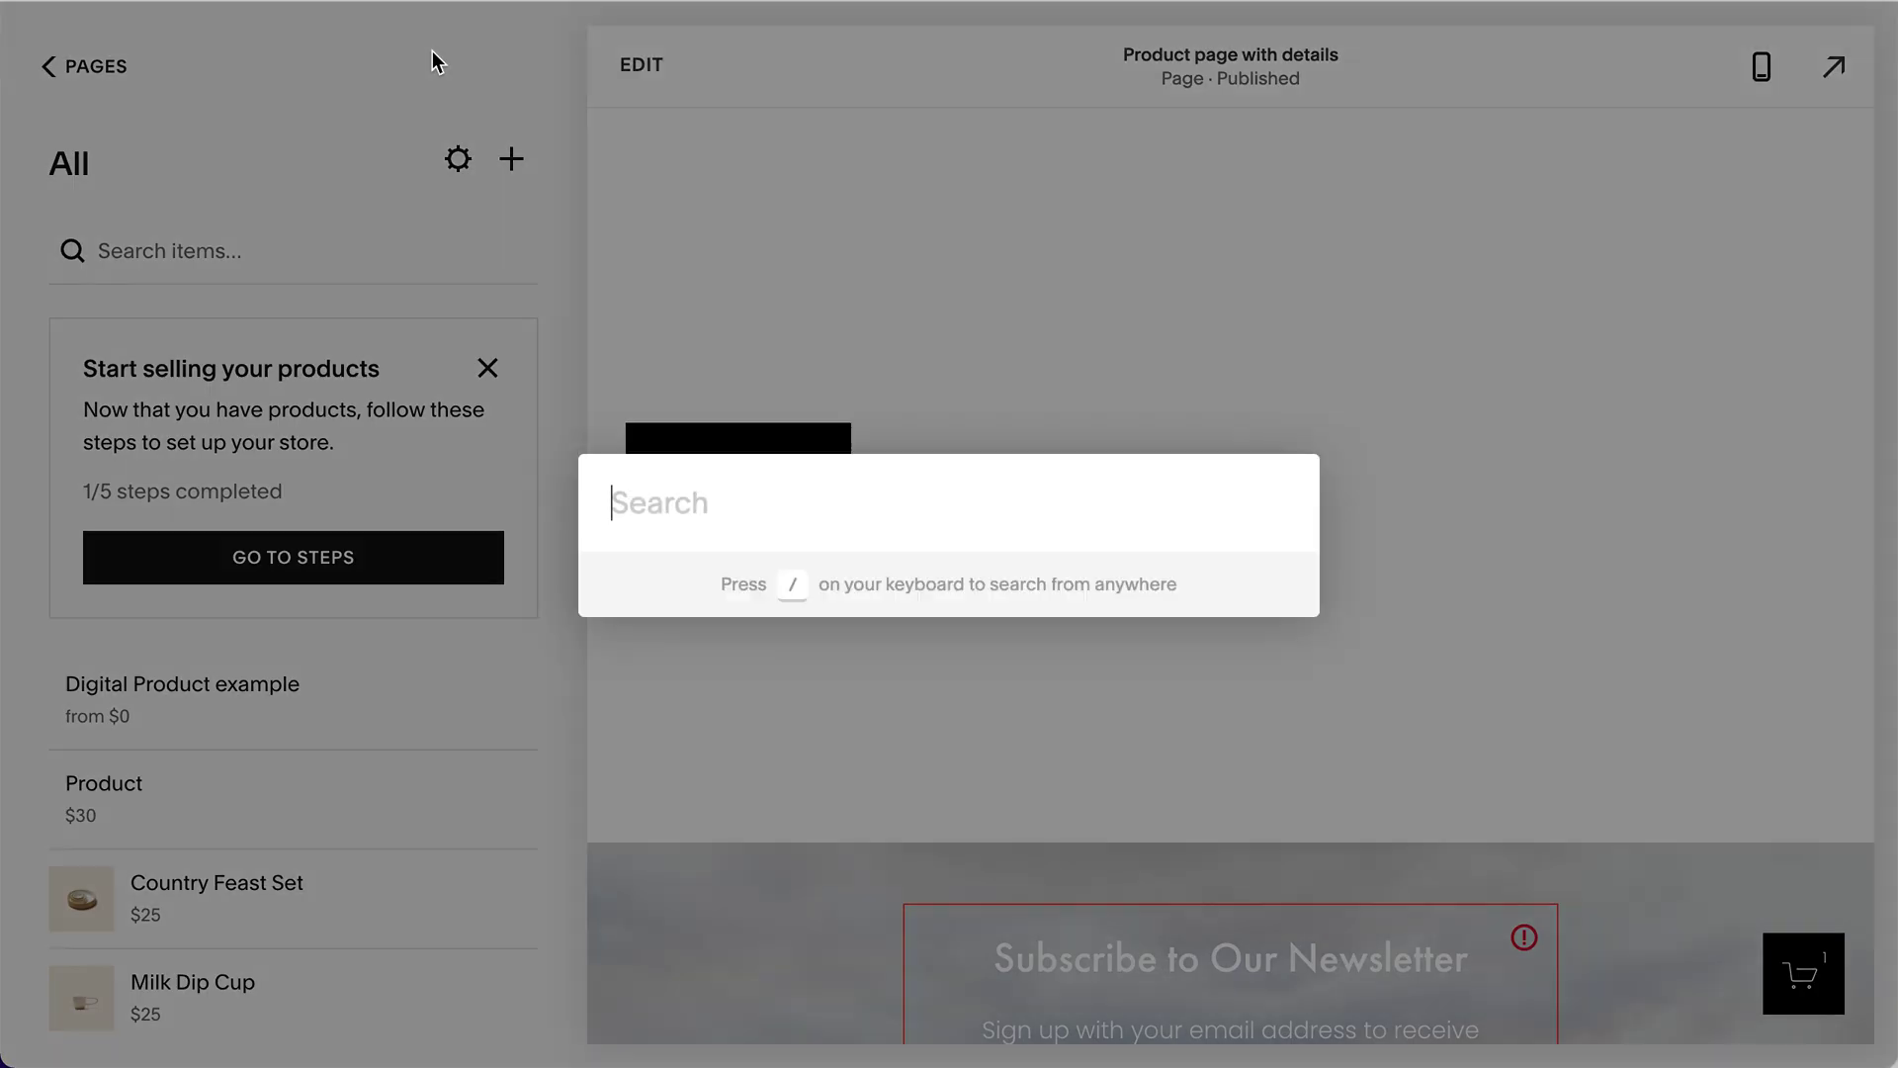
text(chec)
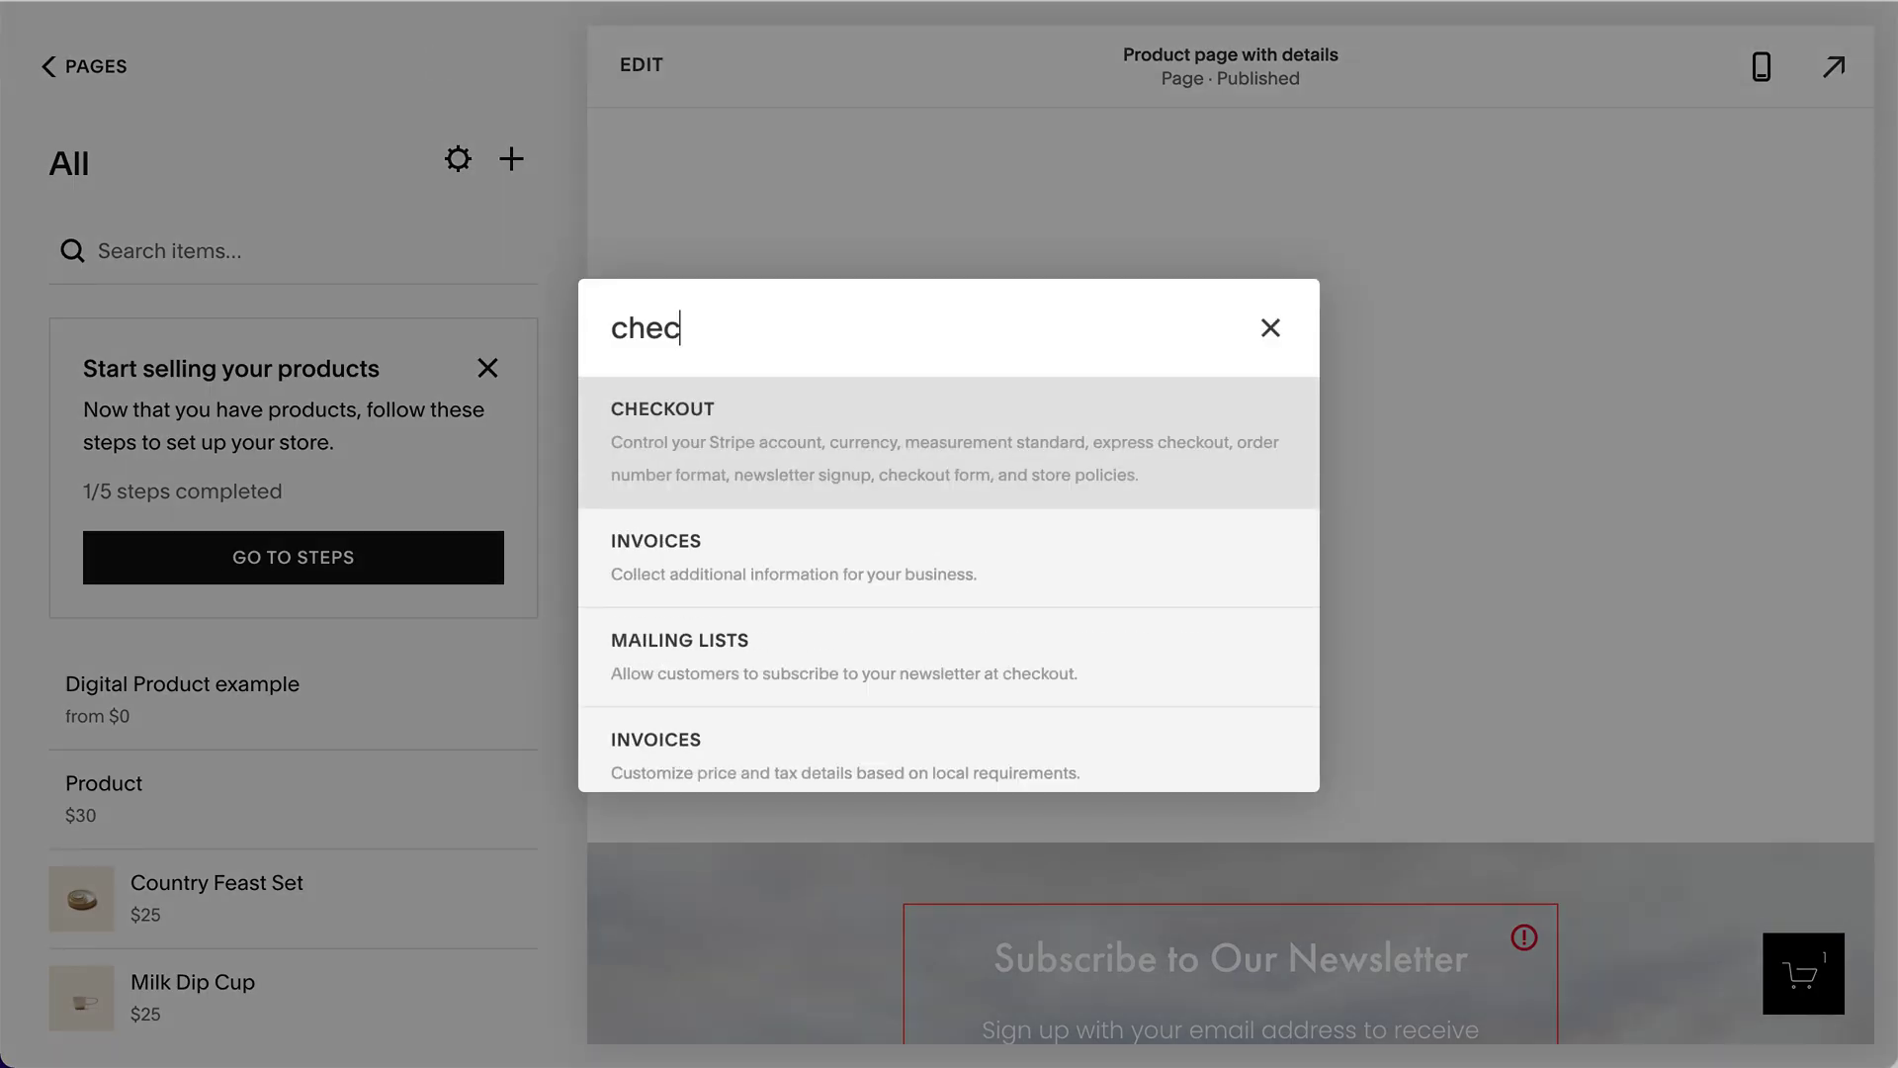
key(Return)
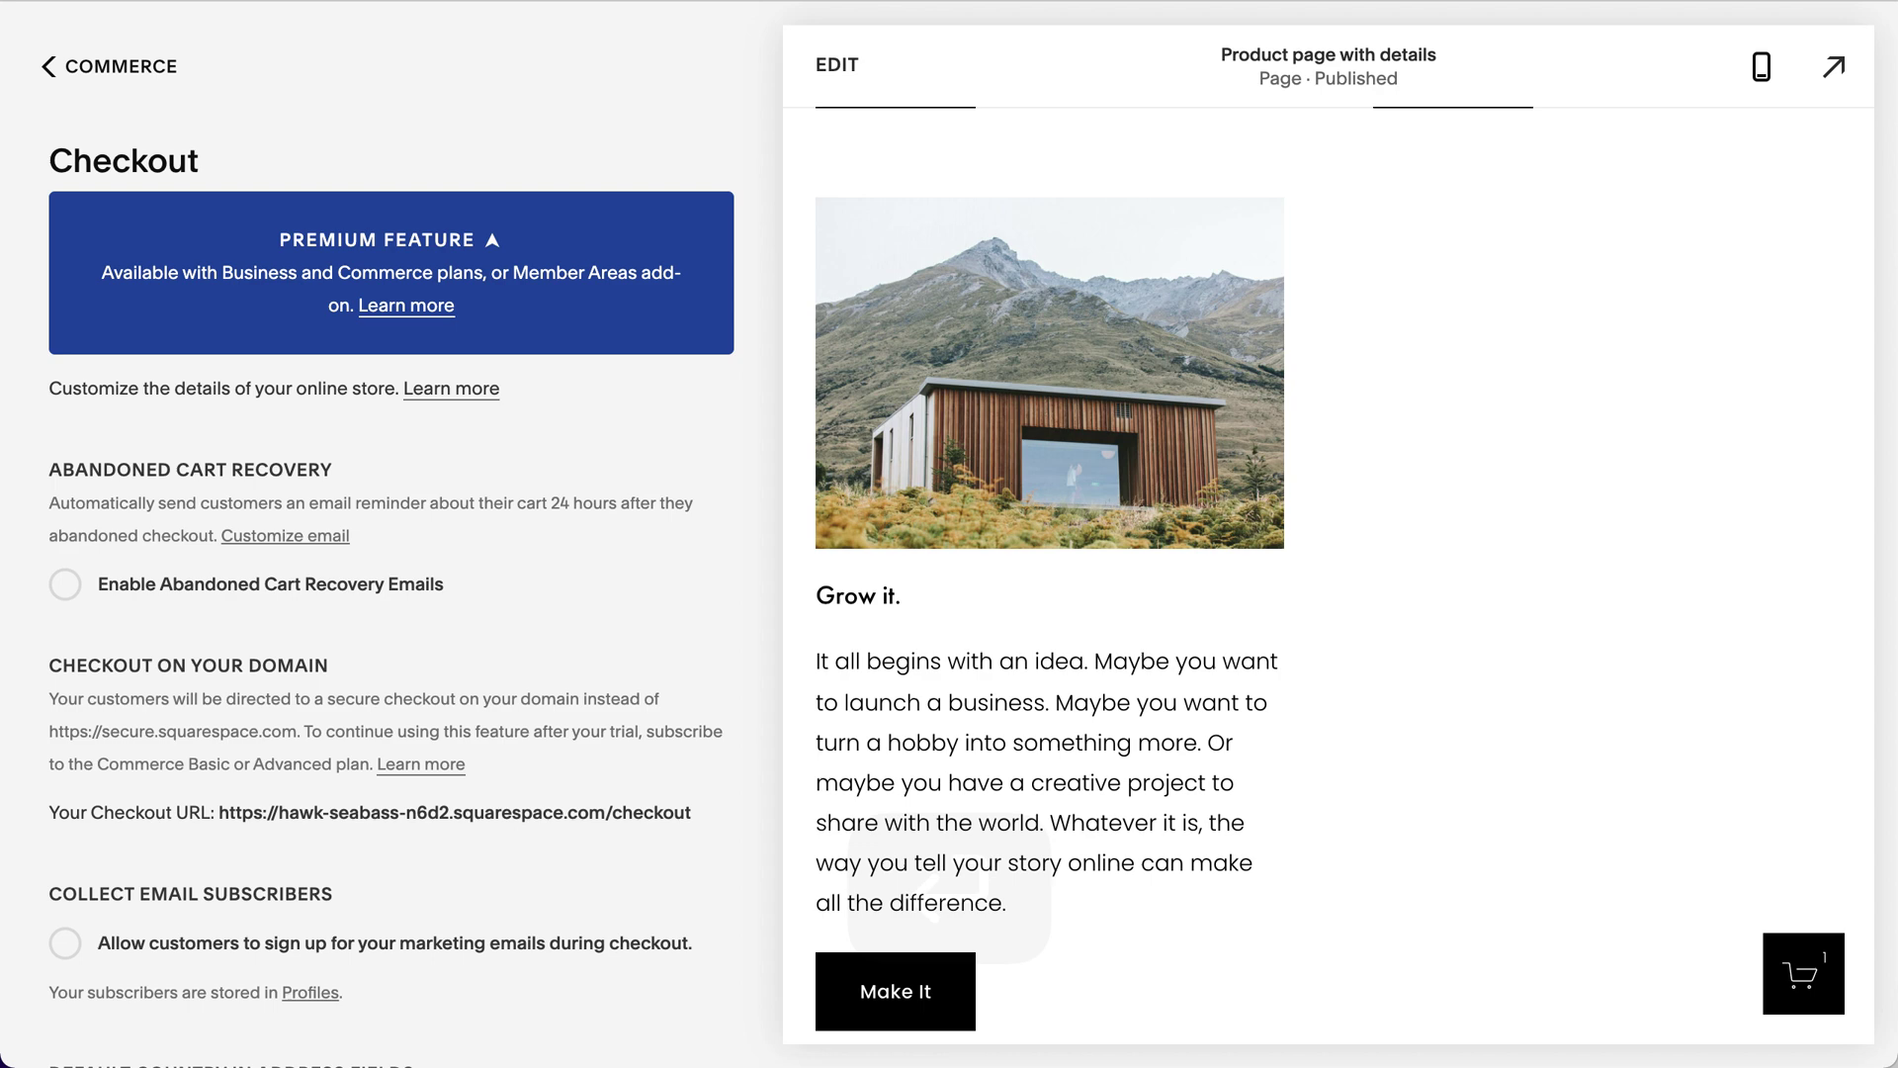
scroll(573, 481, down, 6)
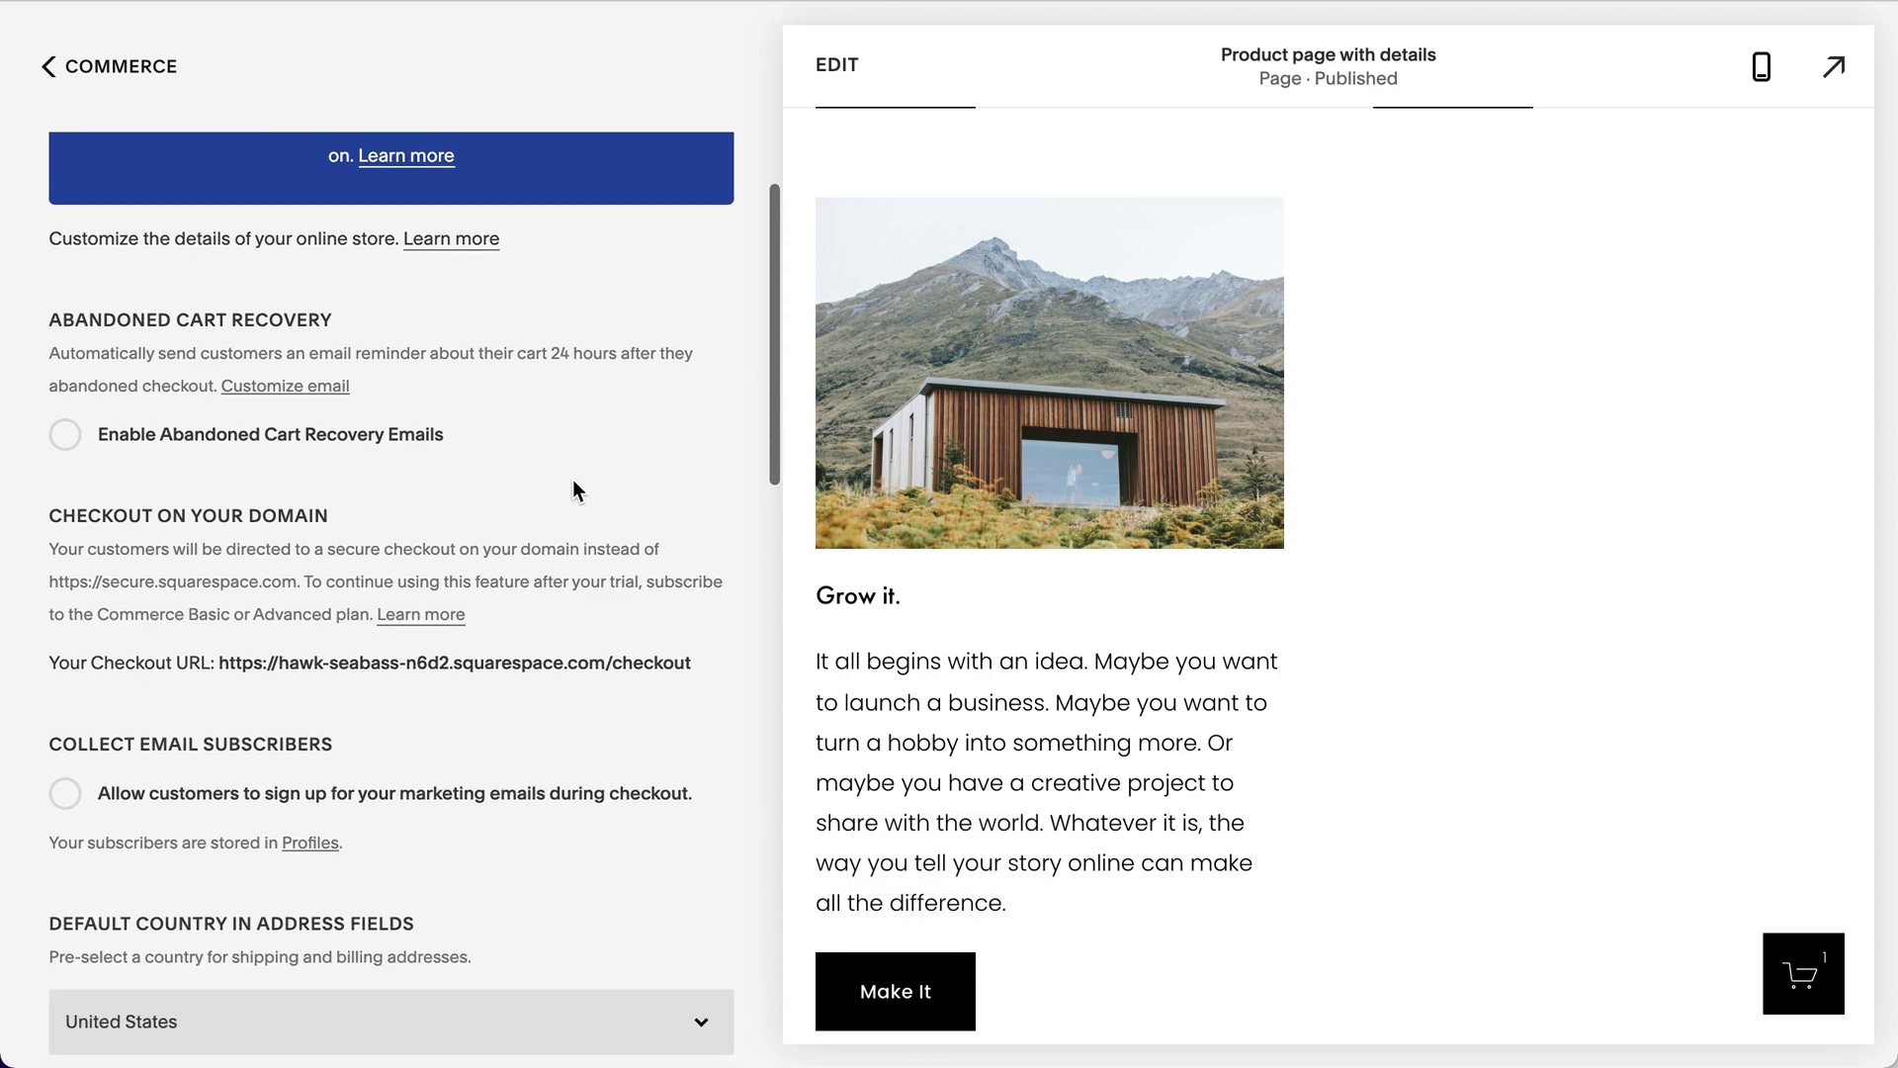
scroll(573, 484, down, 4)
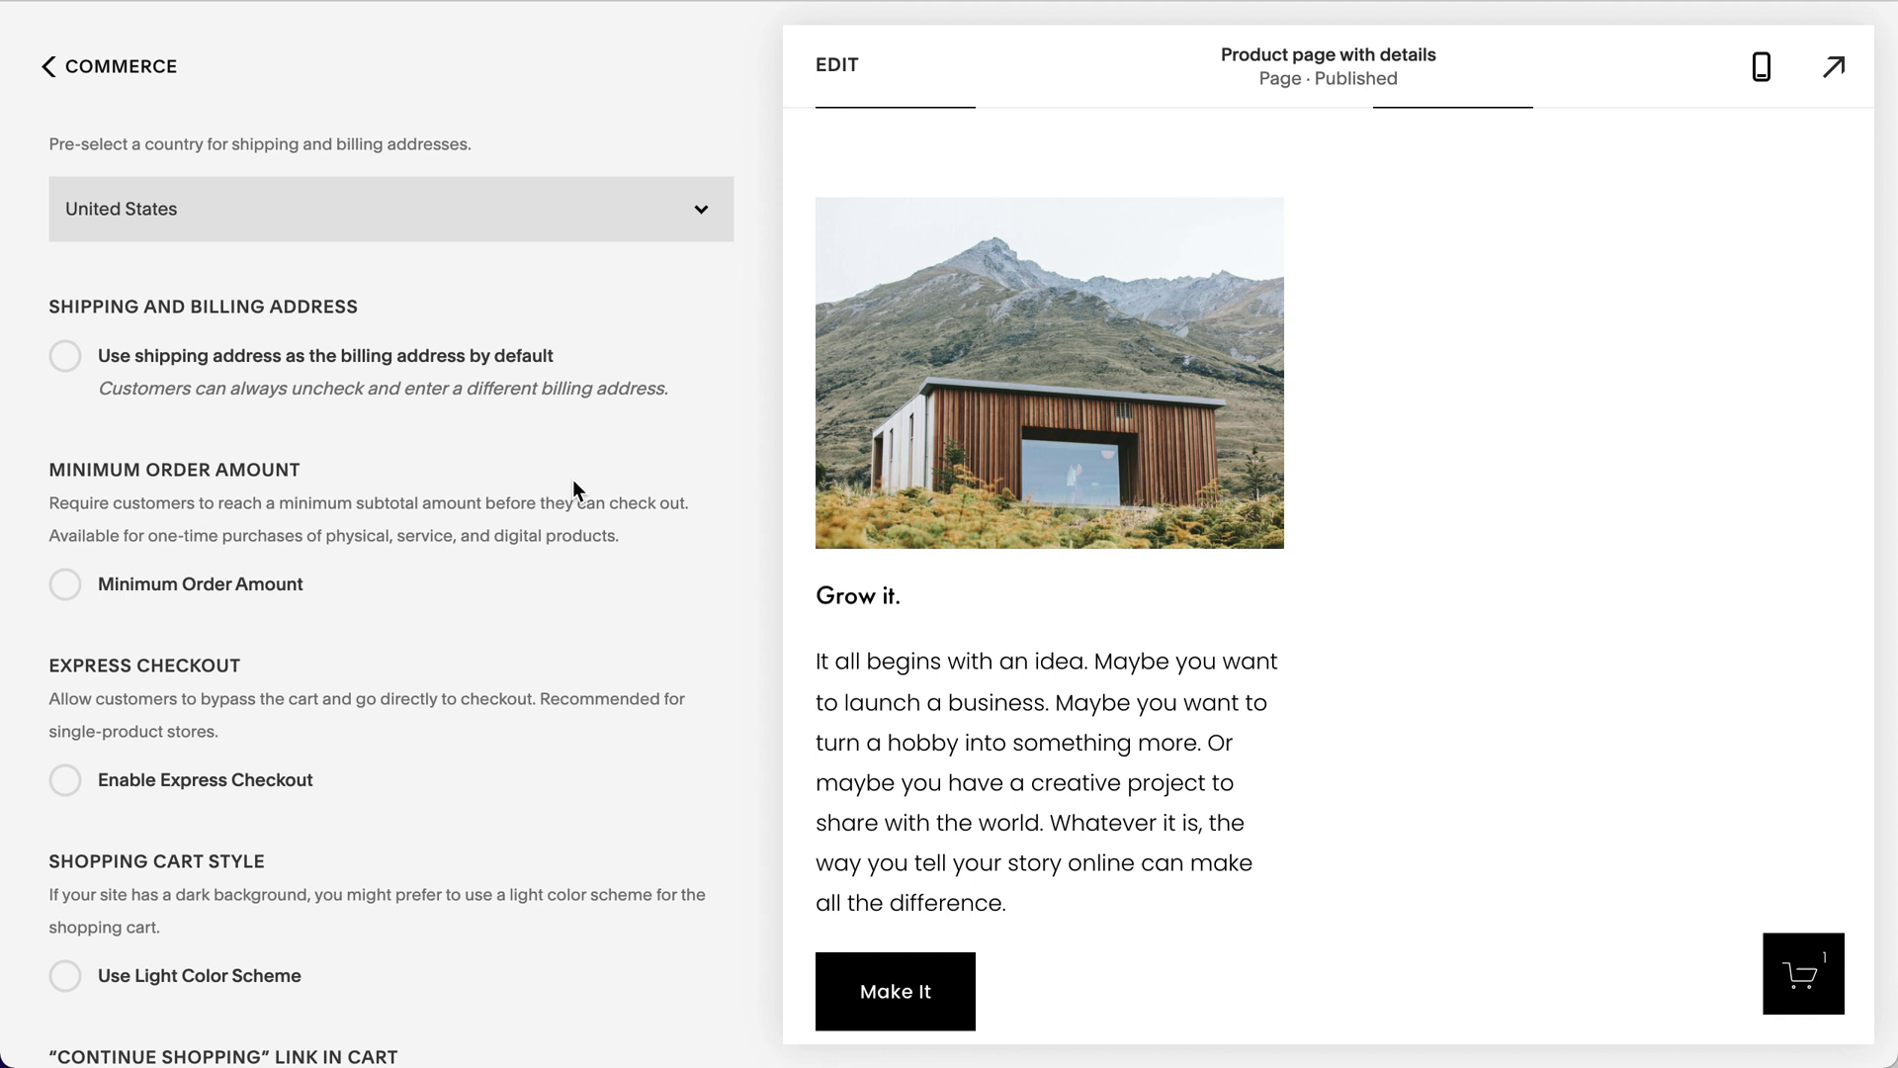
click(220, 792)
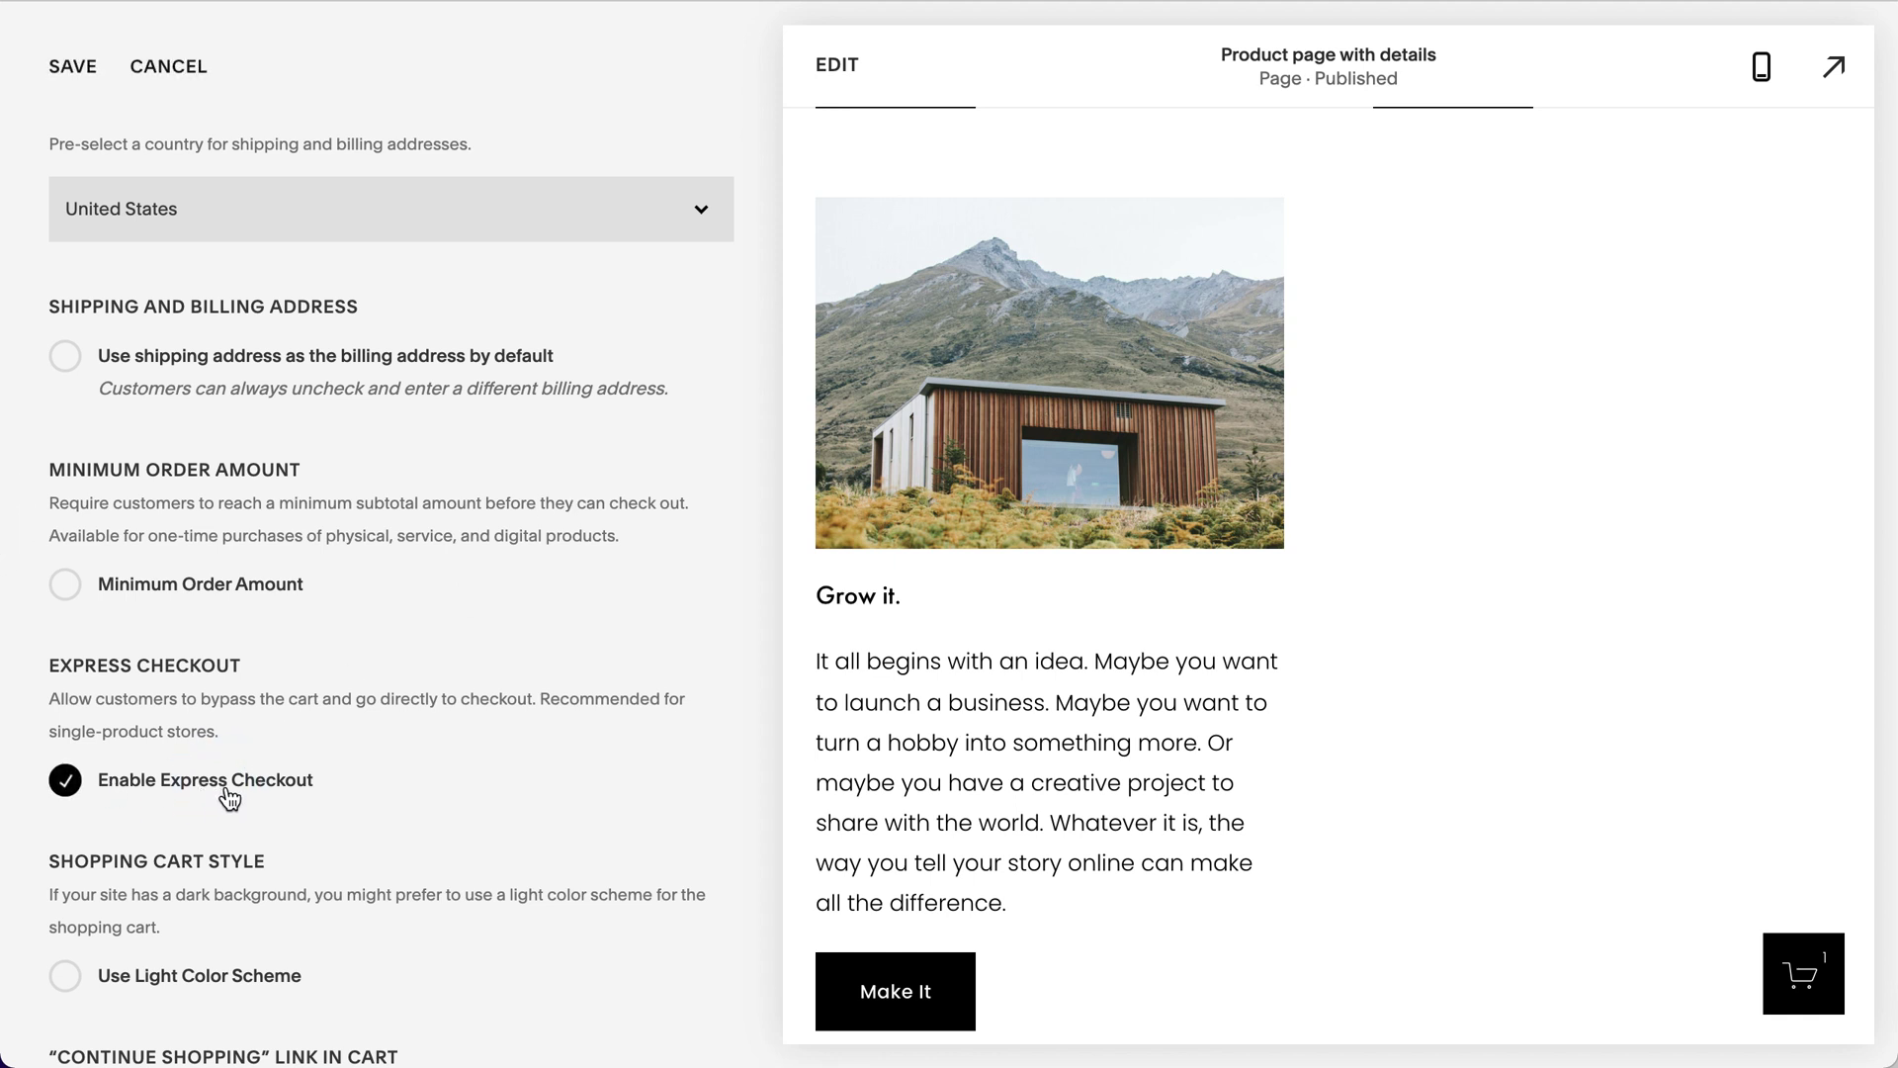
click(80, 72)
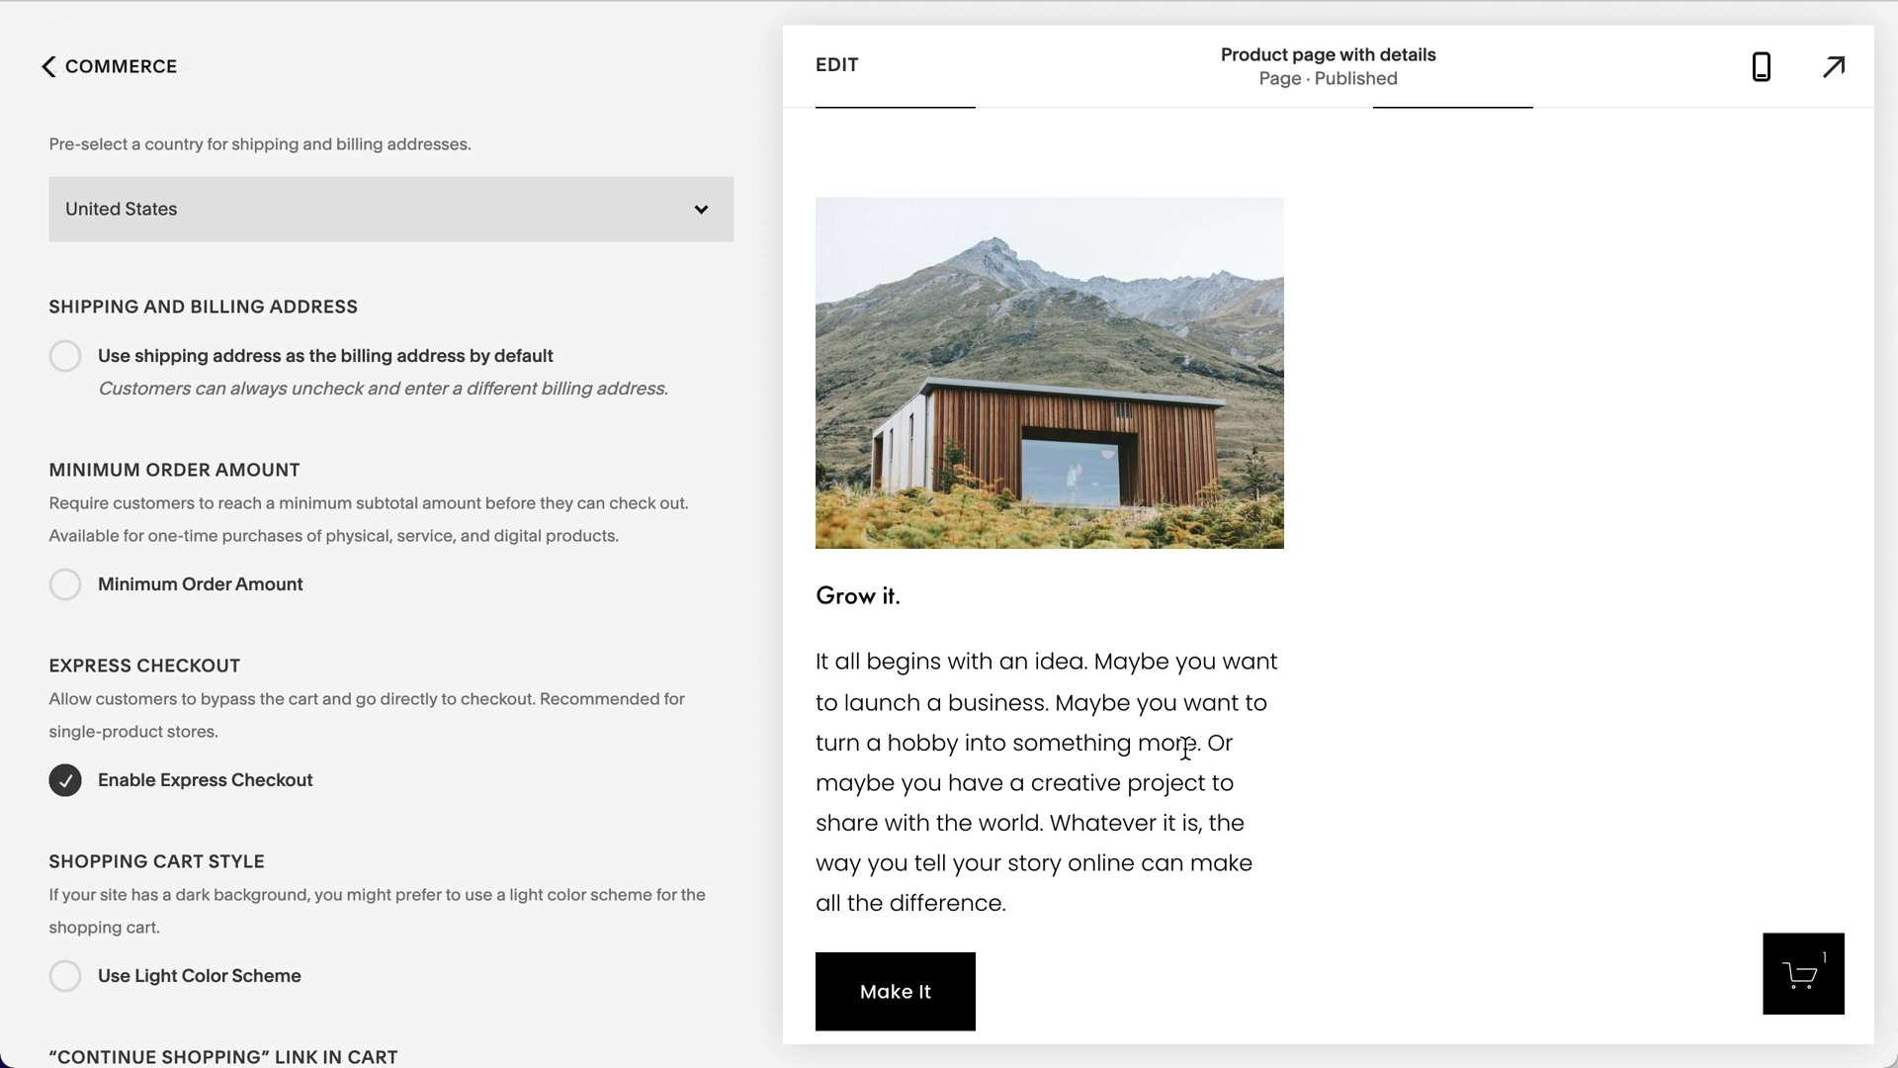